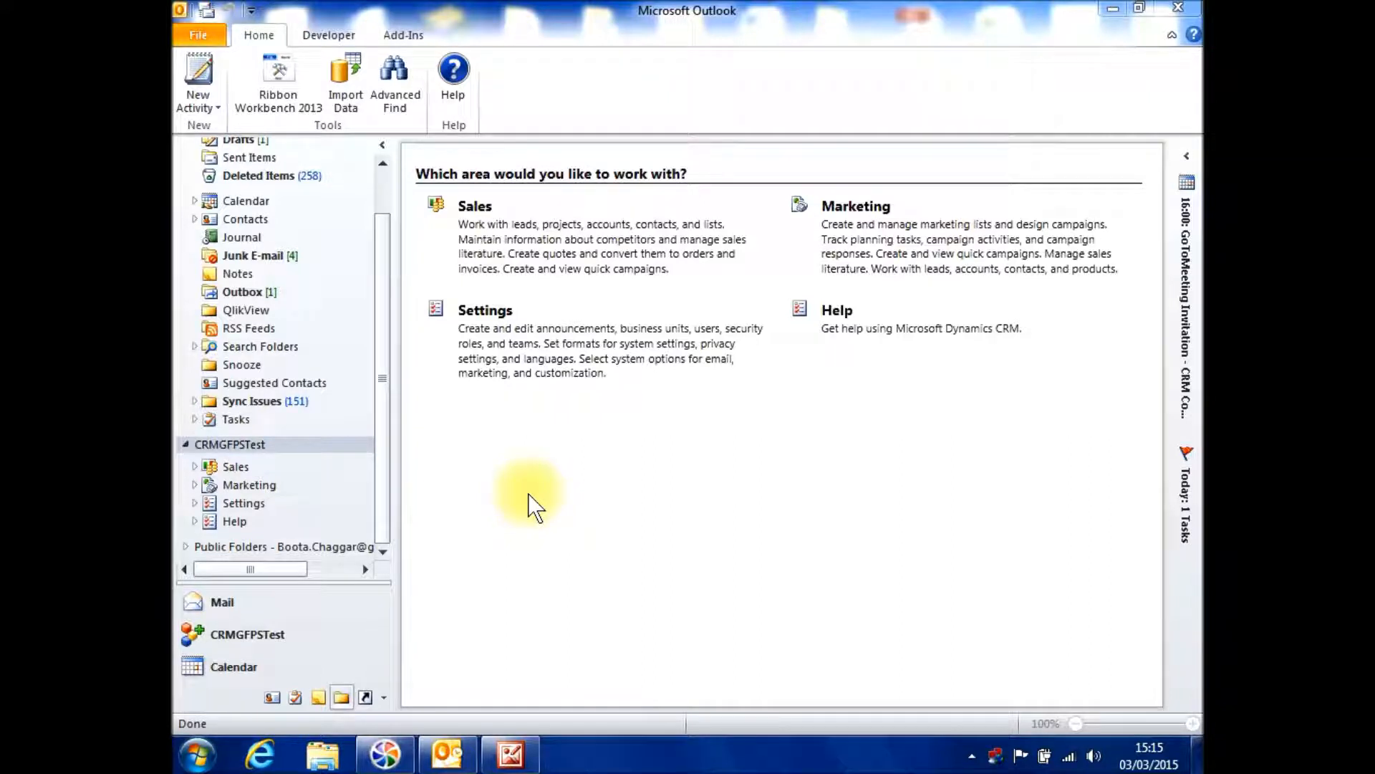
Step: Open the Marketing Lists under My Work in the Marketing area and start a new marketing list
{"action": "left_click", "coordinate": [194, 485]}
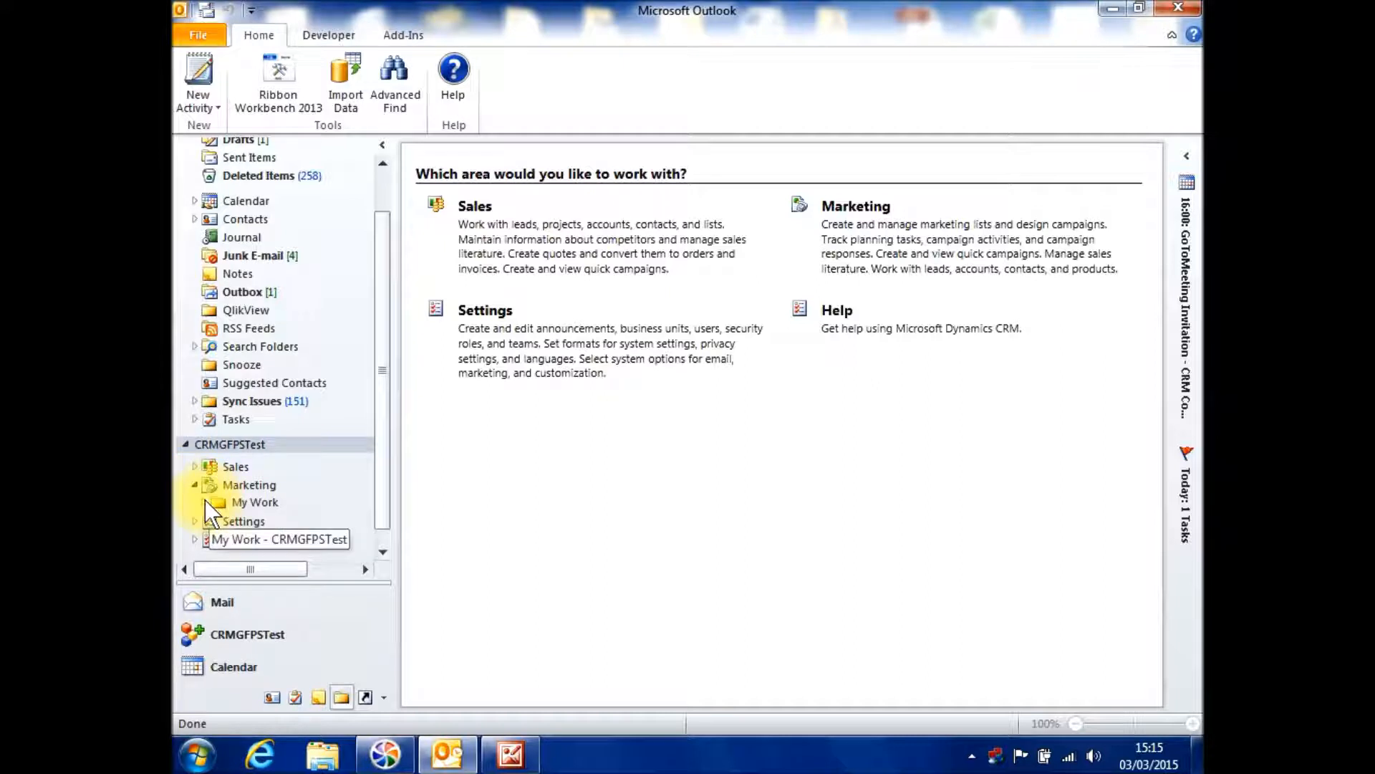
{"action": "left_click", "coordinate": [205, 502]}
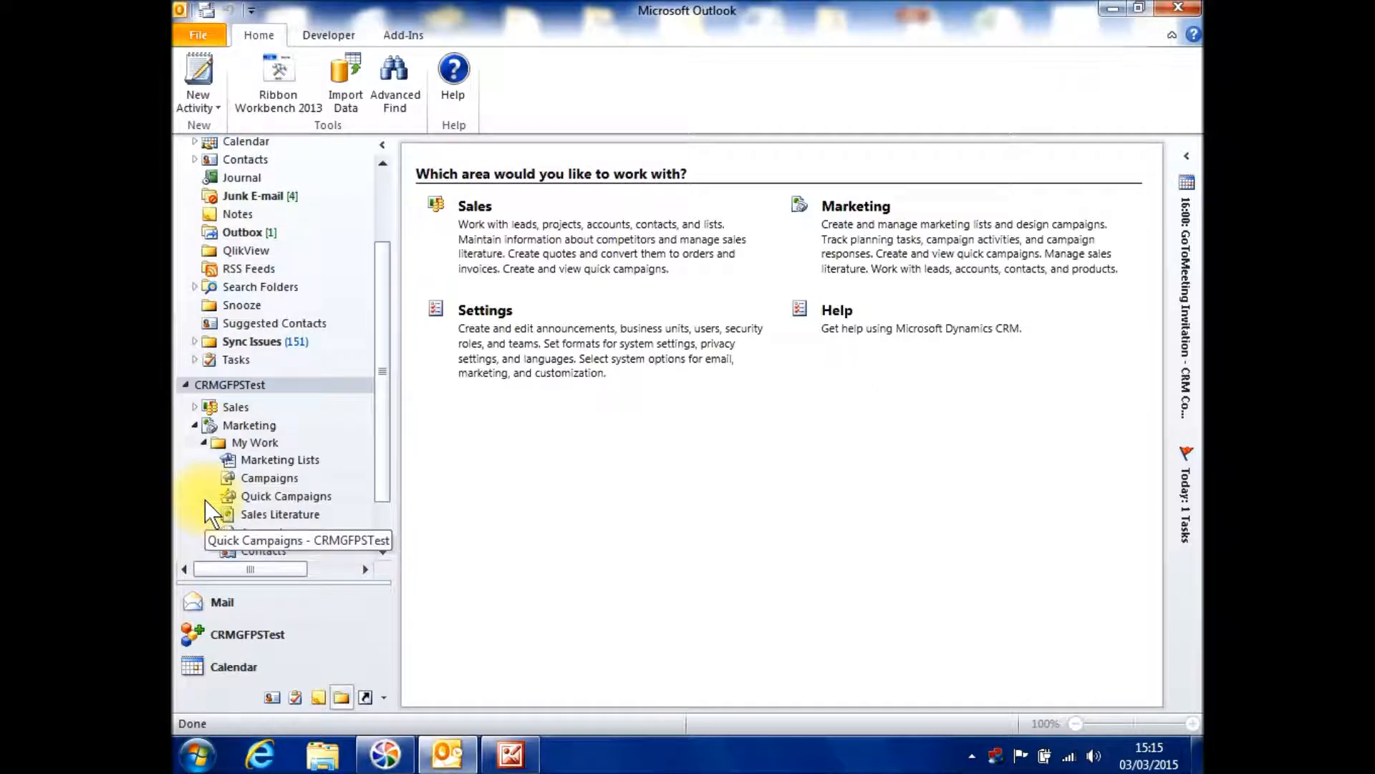
{"action": "left_click", "coordinate": [287, 460]}
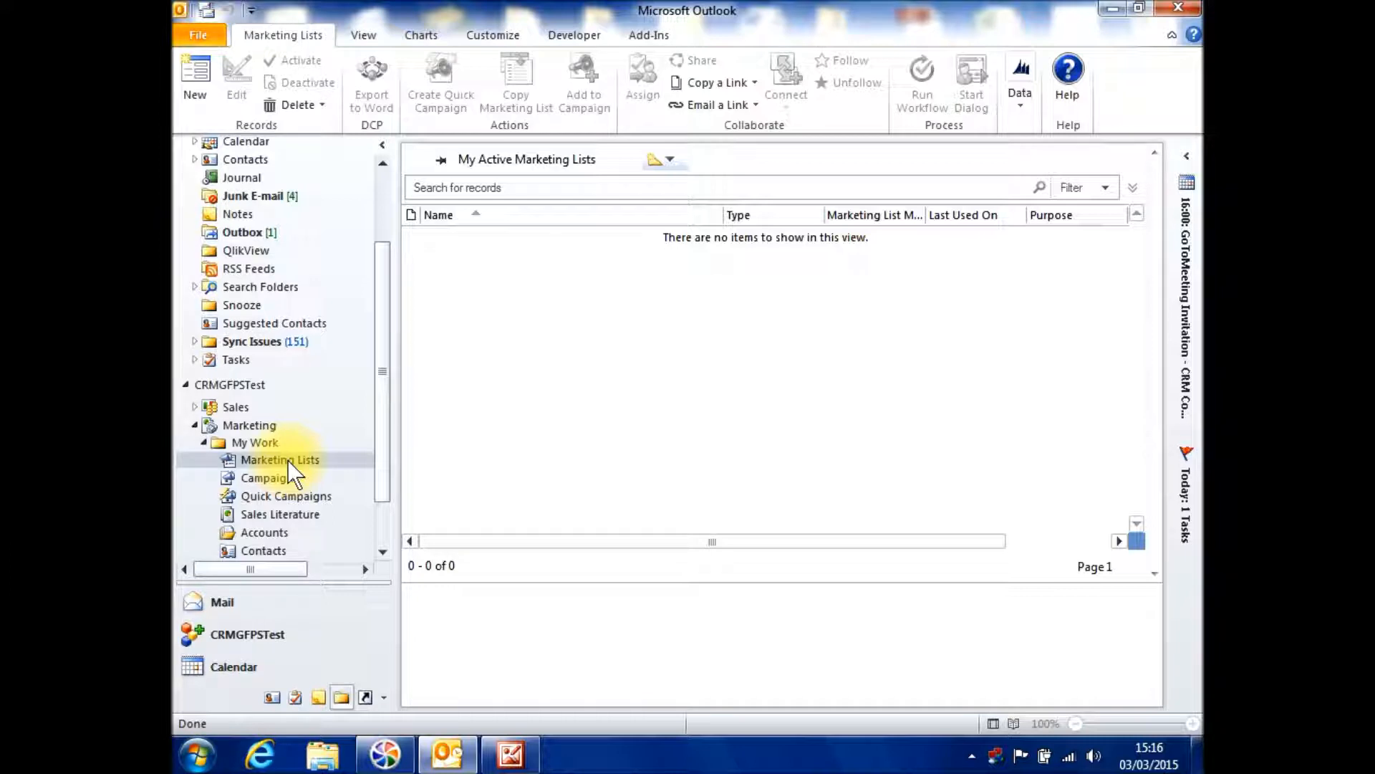
{"action": "left_click", "coordinate": [198, 72]}
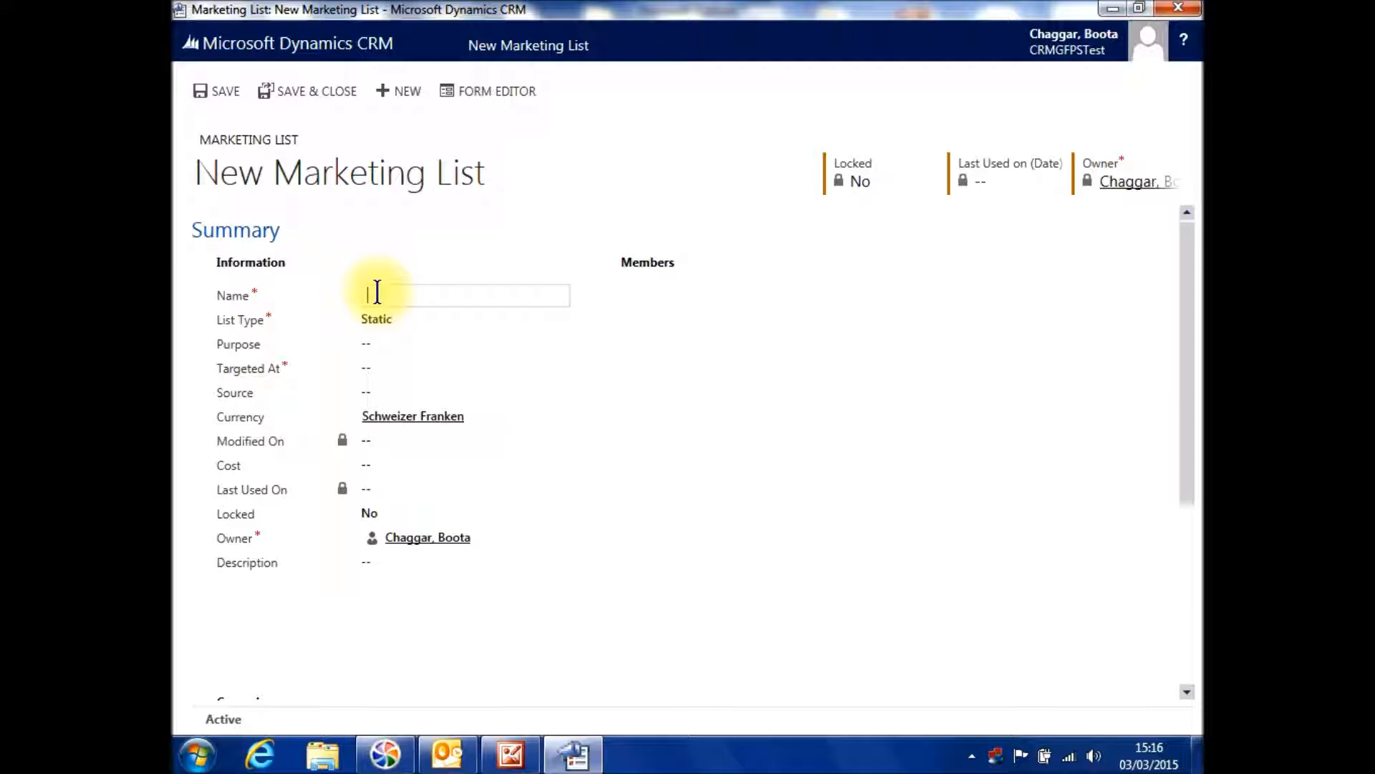
Step: Name the list "Marine E-shot April 2015", make it Dynamic and enter "New product catalogue" as its purpose
{"action": "type", "text": "Marine E-shot April 2015"}
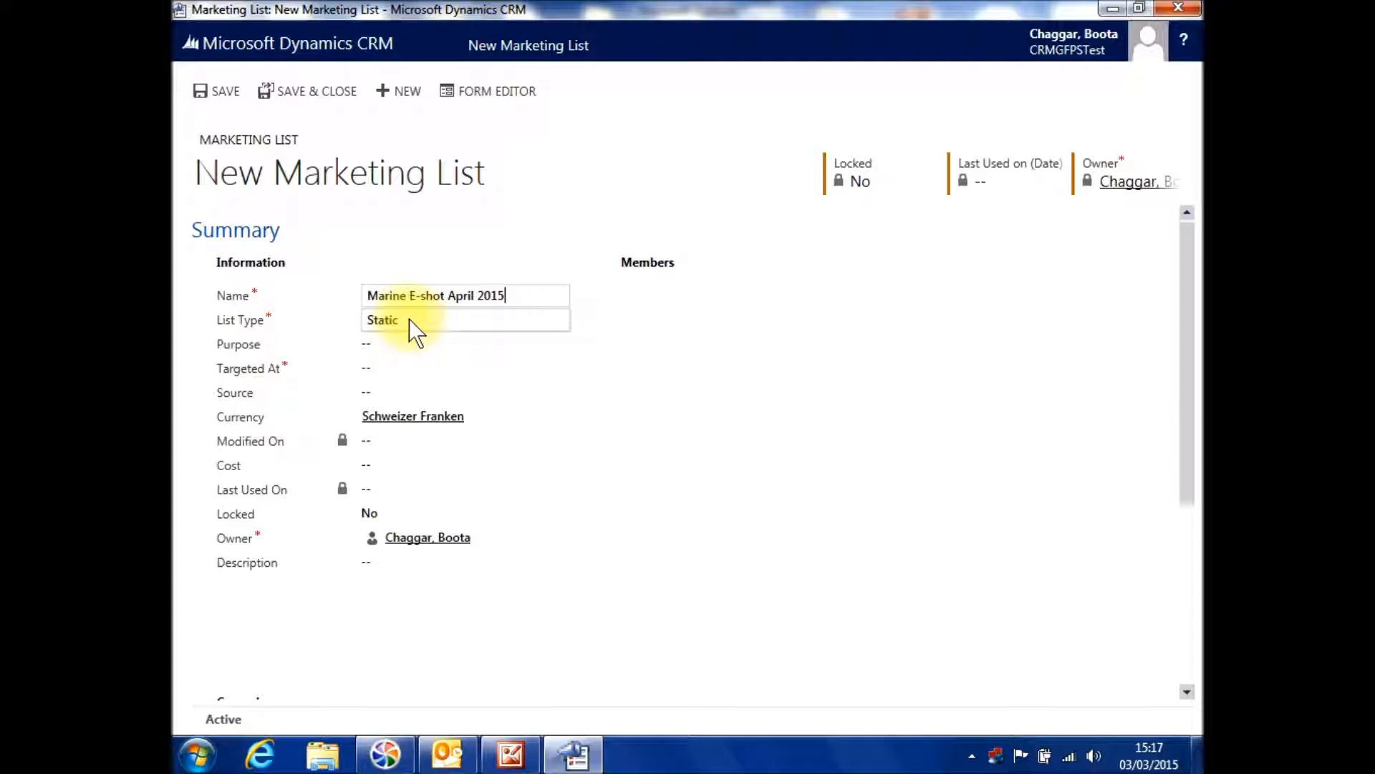
{"action": "left_click", "coordinate": [414, 332]}
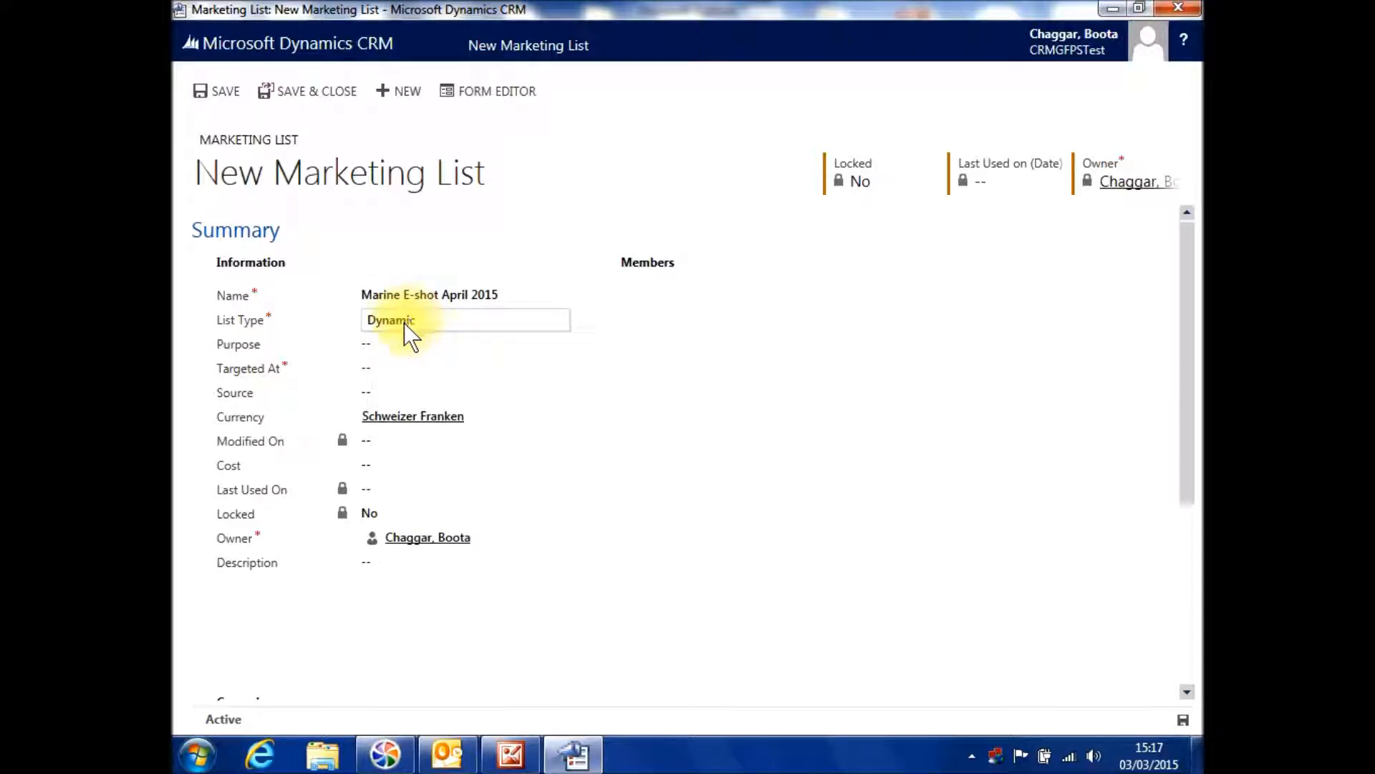
{"action": "left_click", "coordinate": [379, 344]}
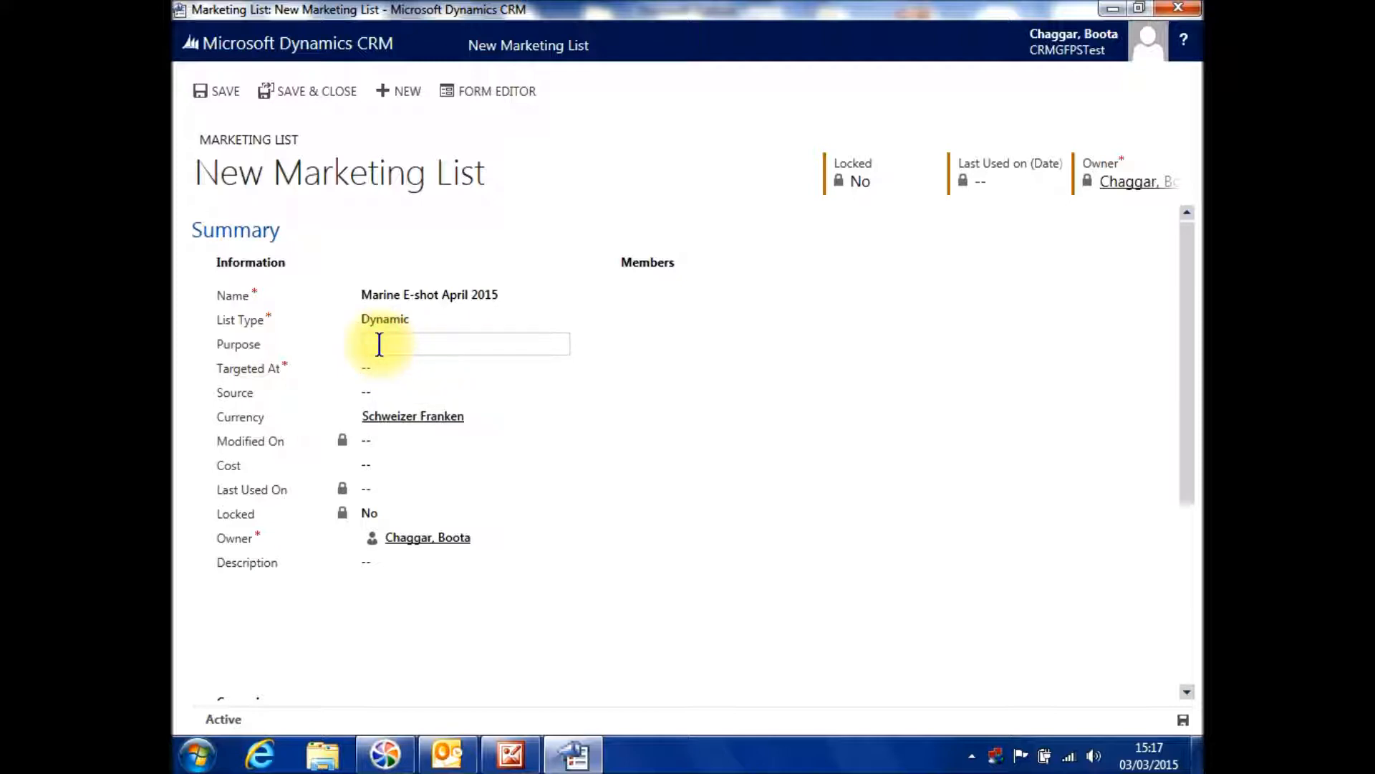
{"action": "type", "text": "New product catalogue"}
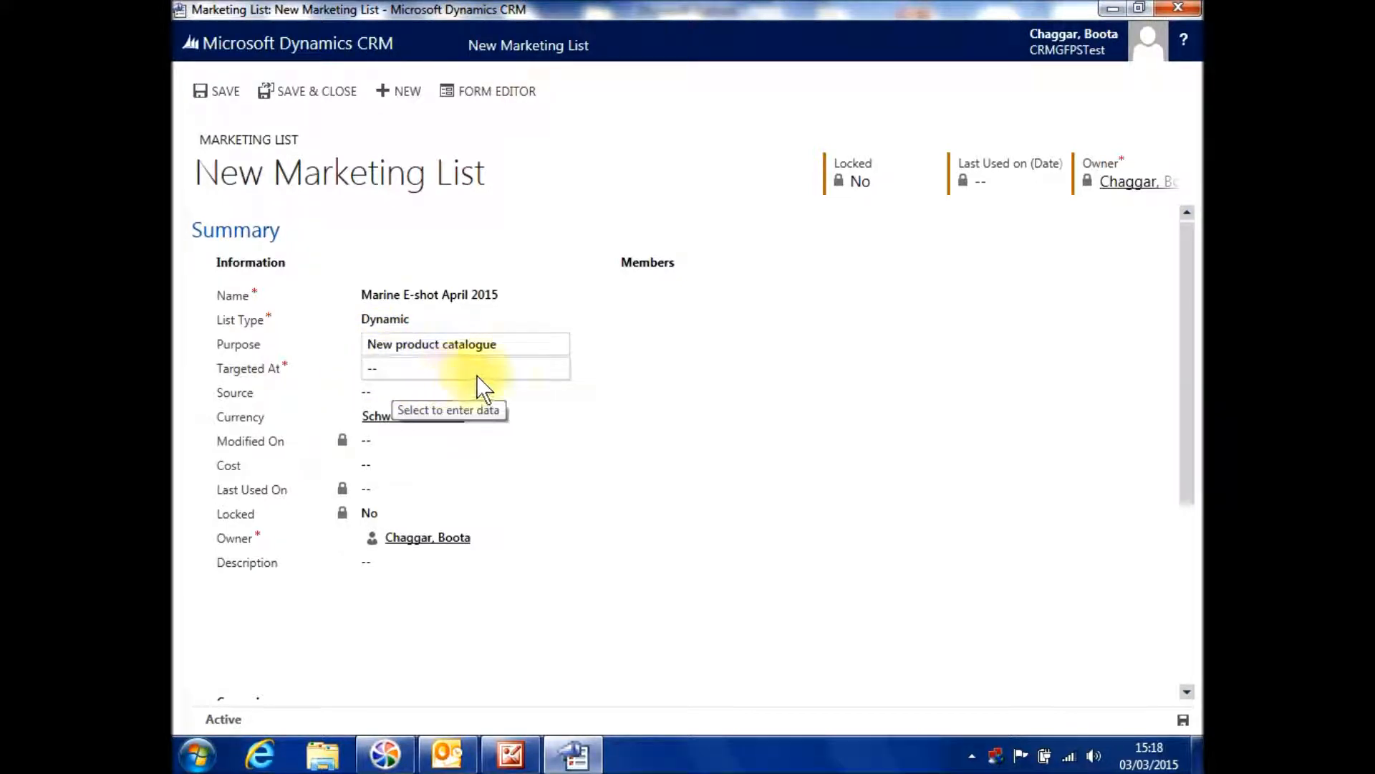
Step: Target the marketing list at Contact and enter "UK CRM Database" as its source
{"action": "left_click", "coordinate": [547, 369]}
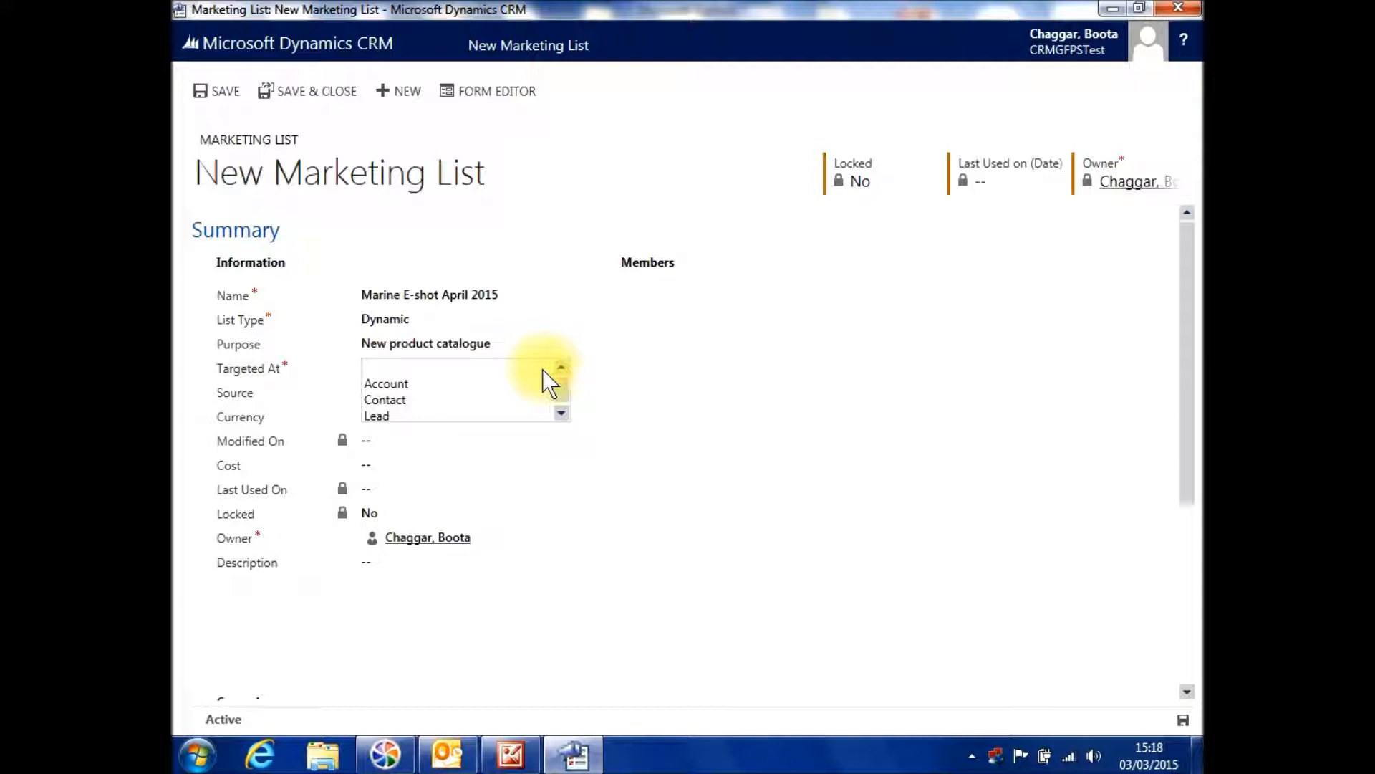
{"action": "left_click", "coordinate": [395, 399]}
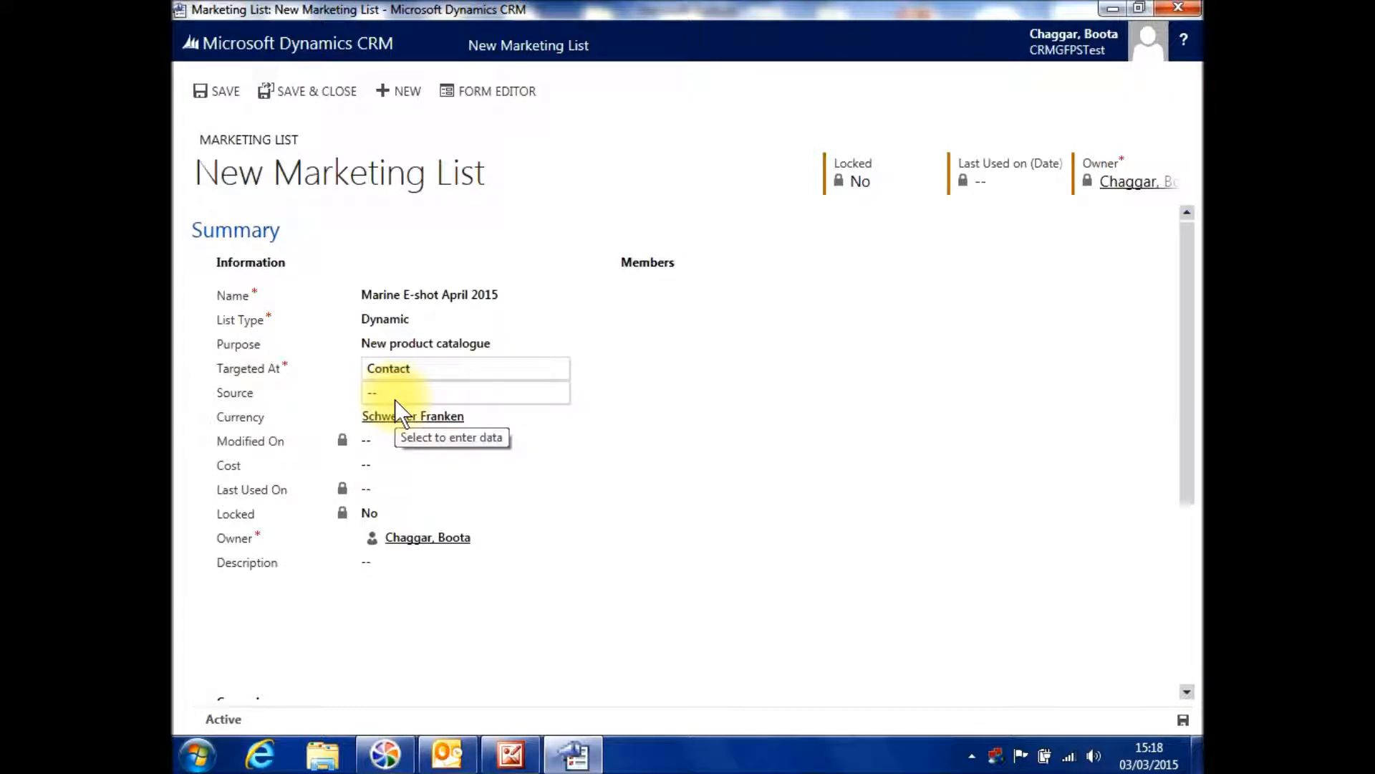
{"action": "left_click", "coordinate": [455, 394]}
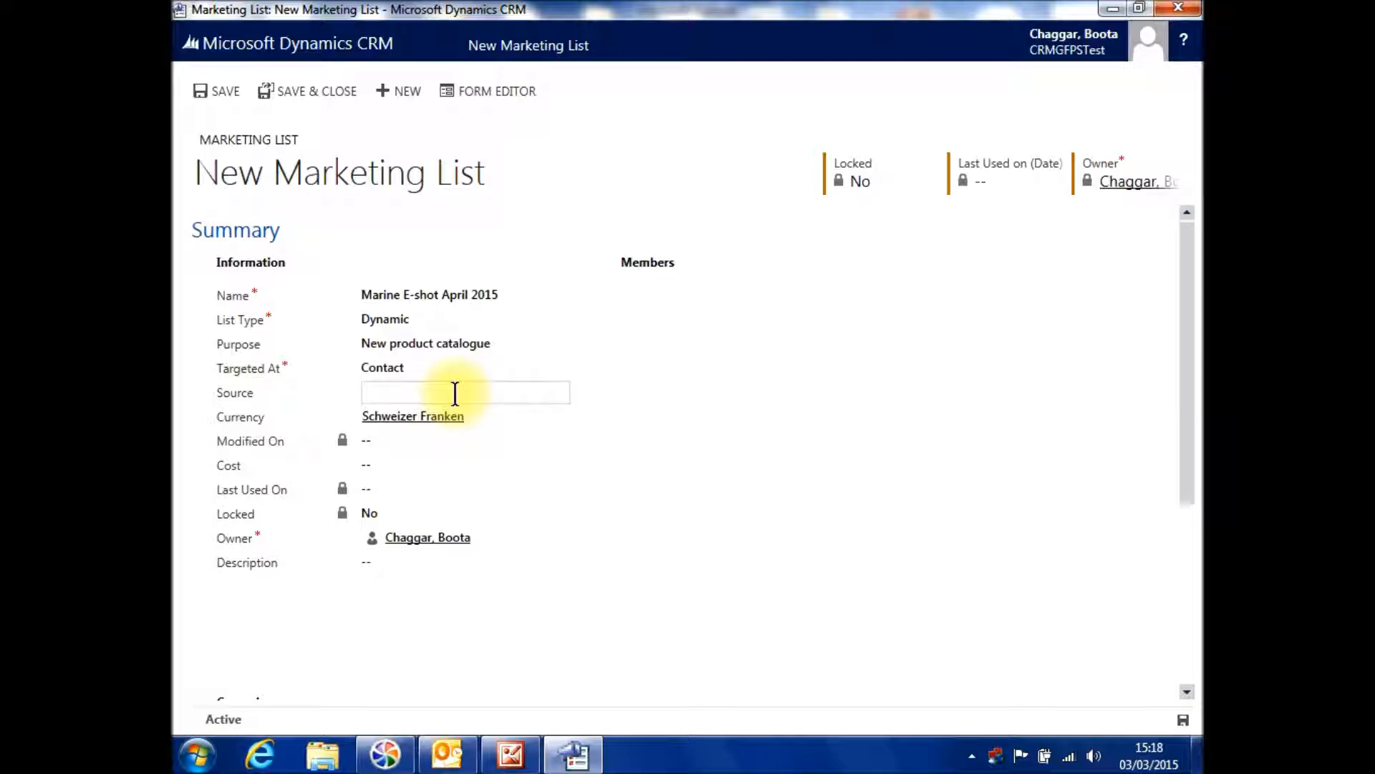
{"action": "type", "text": "UK CRM Database"}
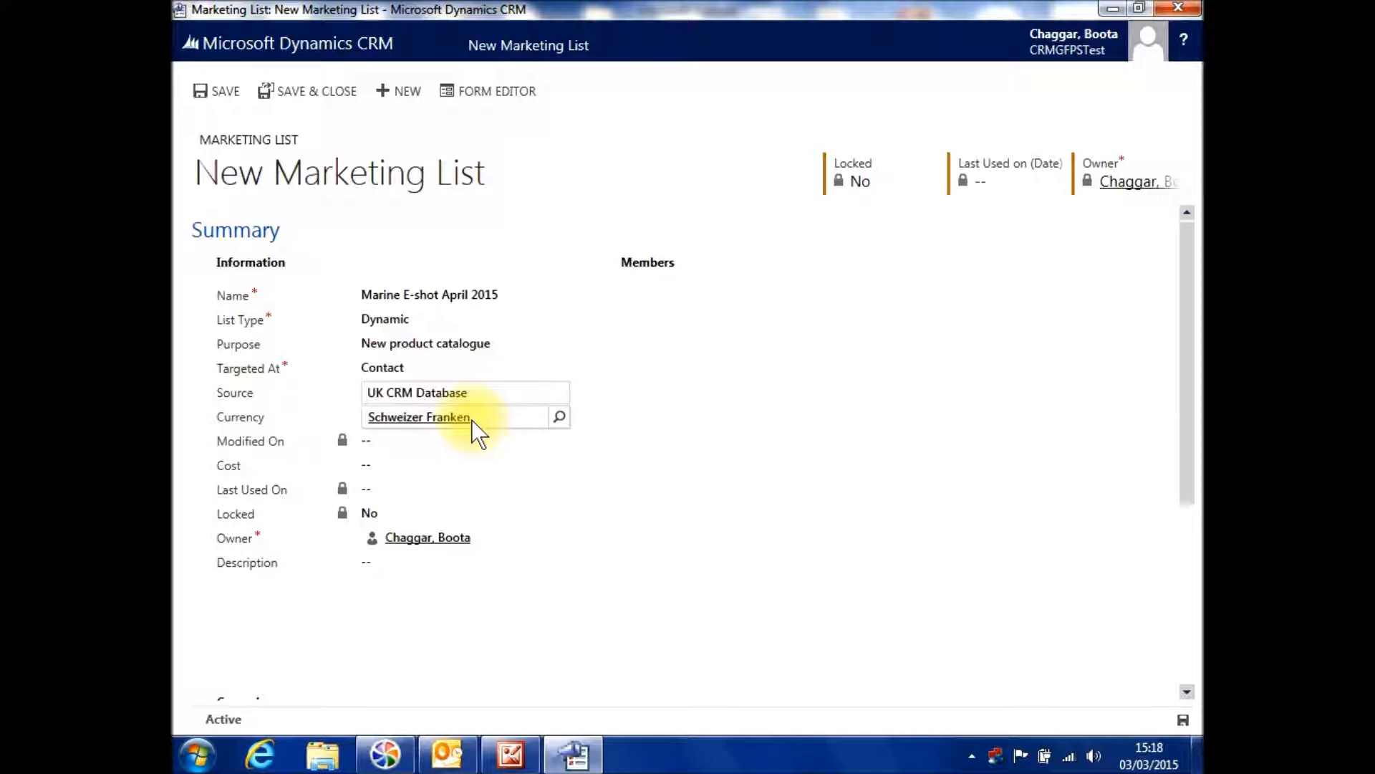
{"action": "left_click", "coordinate": [386, 464]}
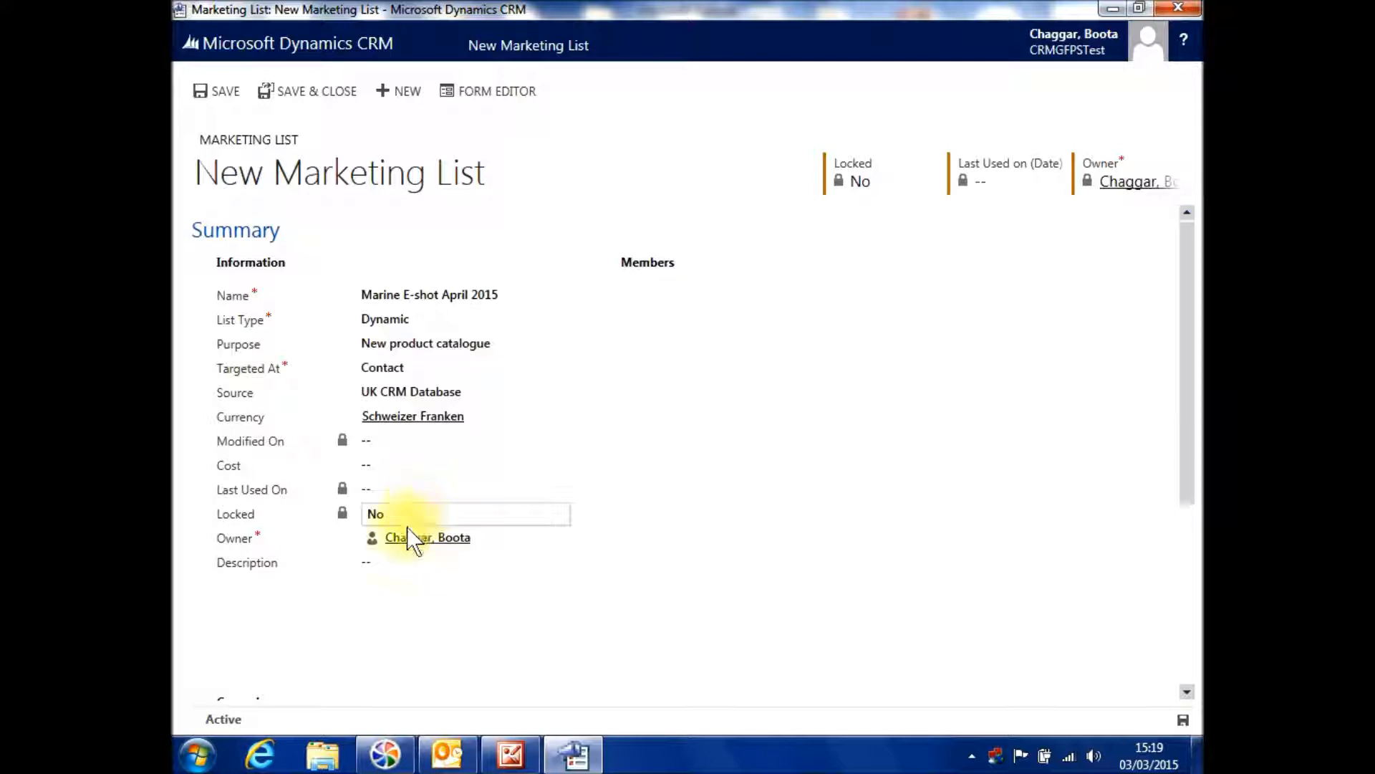
Step: Enter the description "Mail shot to introduce this new catalogue for the marine segment" and save the marketing list
{"action": "left_click", "coordinate": [382, 565]}
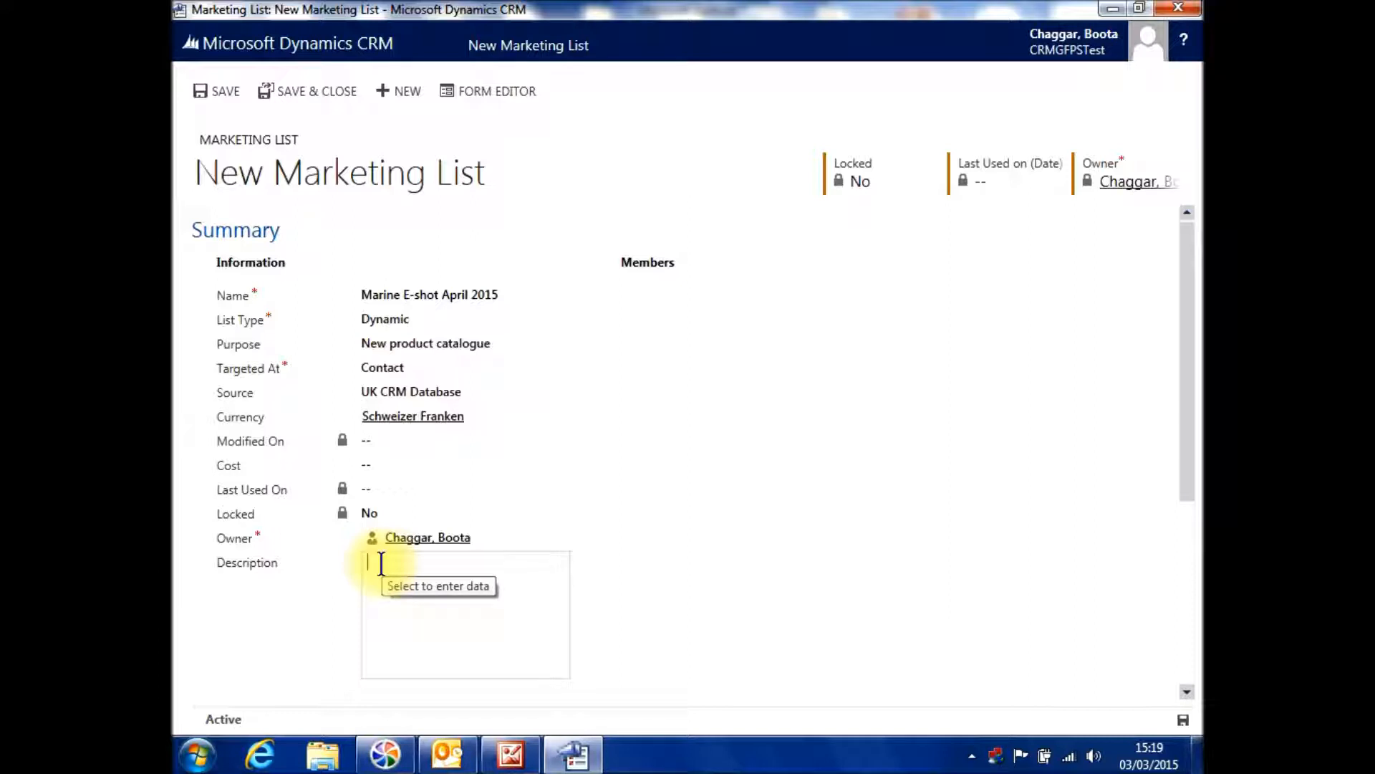
{"action": "type", "text": "Mail"}
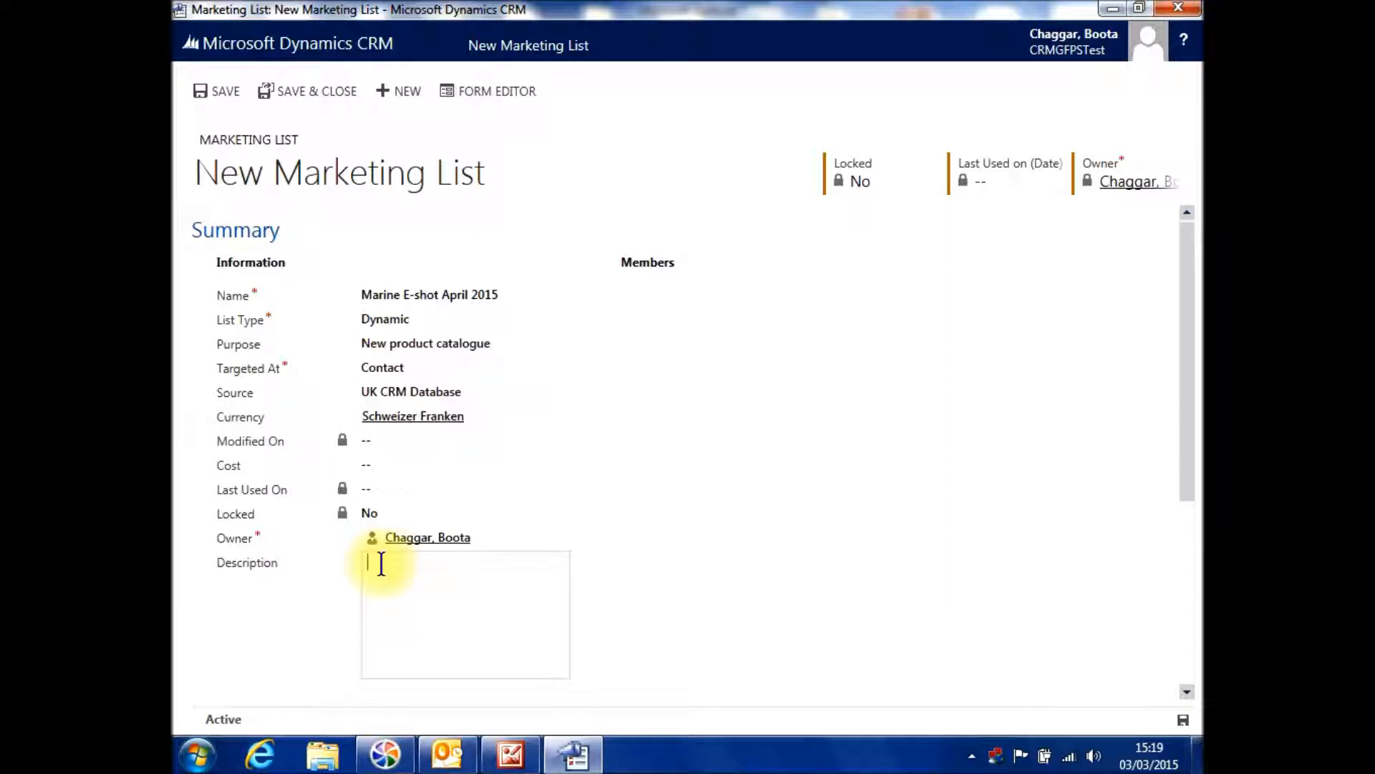
{"action": "type", "text": " shot to introduce this new catalogue for the "}
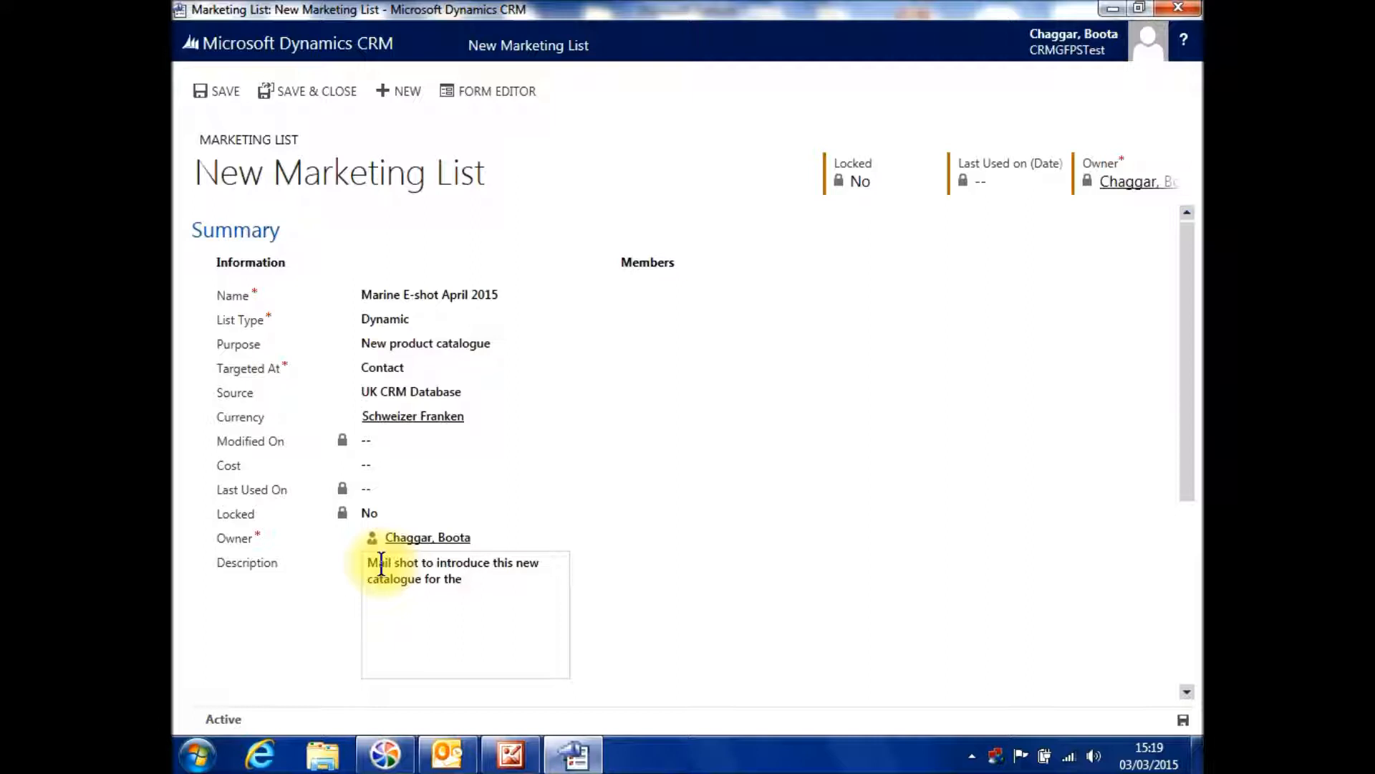
{"action": "type", "text": "marine segment"}
{"action": "left_click", "coordinate": [223, 89]}
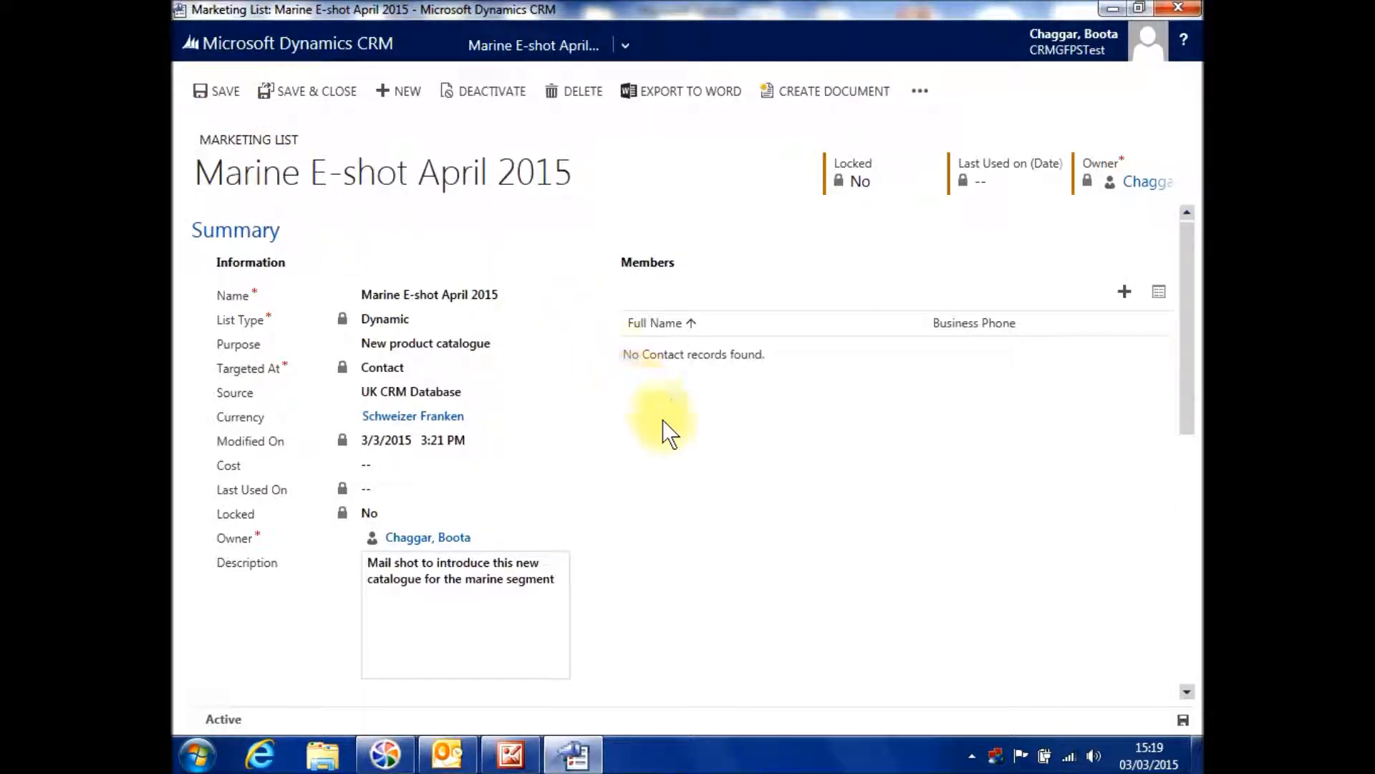
{"action": "left_click", "coordinate": [663, 422]}
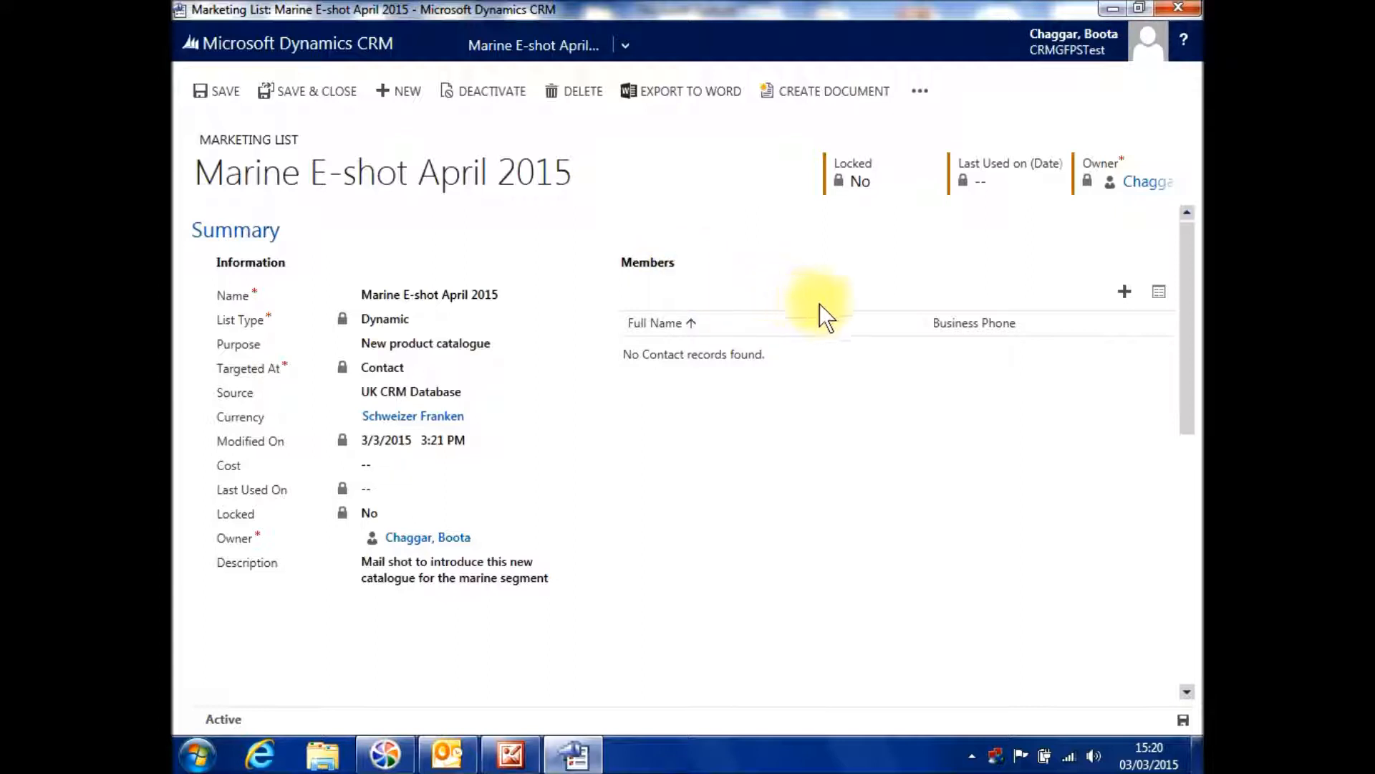
Step: Open the member query for the marketing list and review the Manage Members reference picture in the Office picture viewer
{"action": "left_click", "coordinate": [1125, 295]}
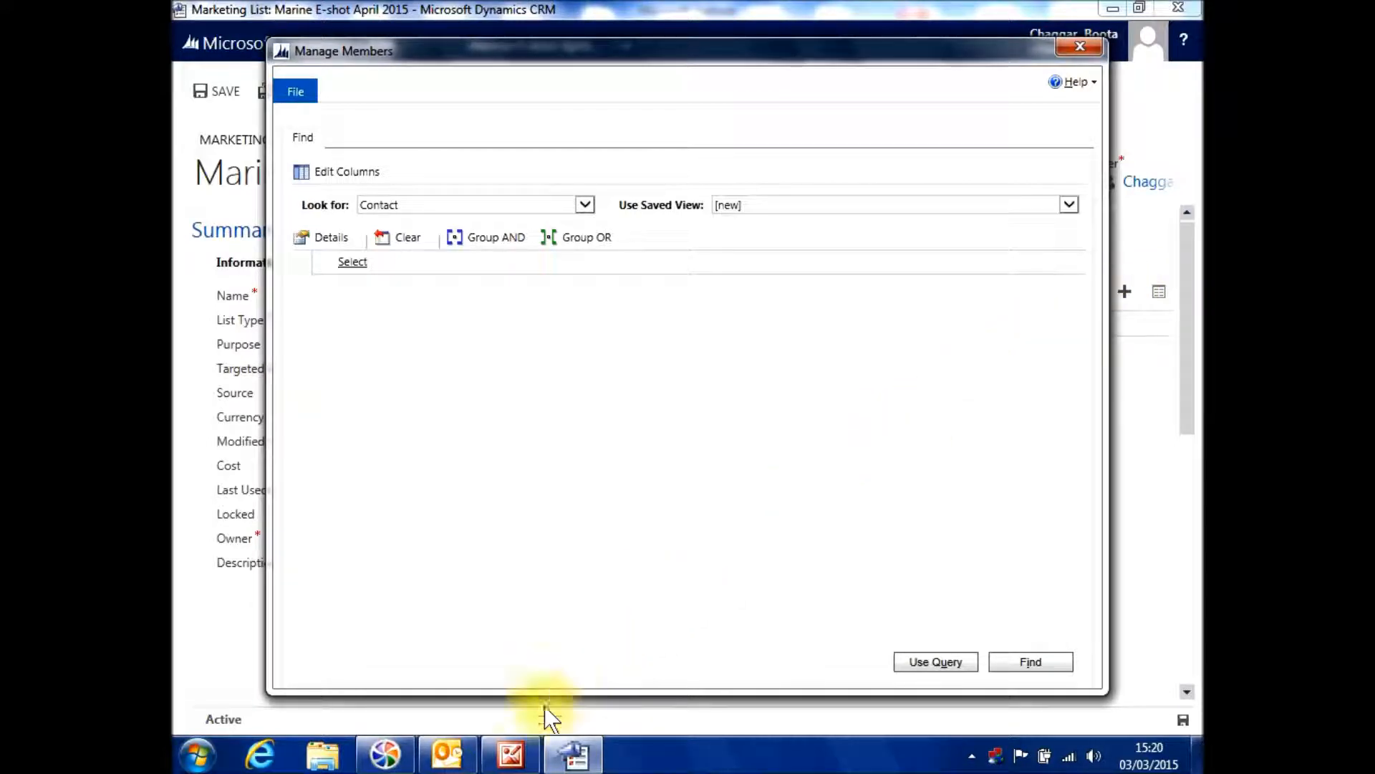
{"action": "left_click", "coordinate": [518, 765]}
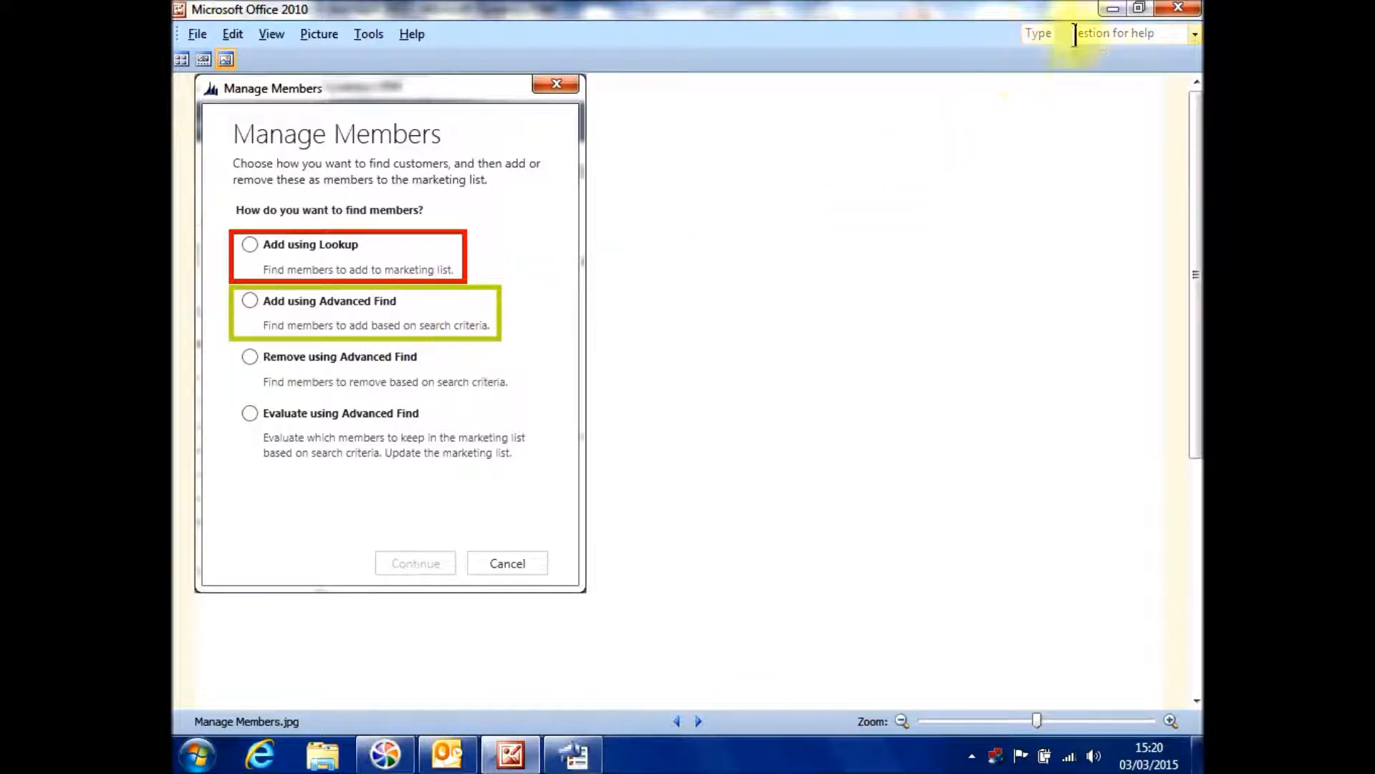
{"action": "left_click", "coordinate": [1108, 10]}
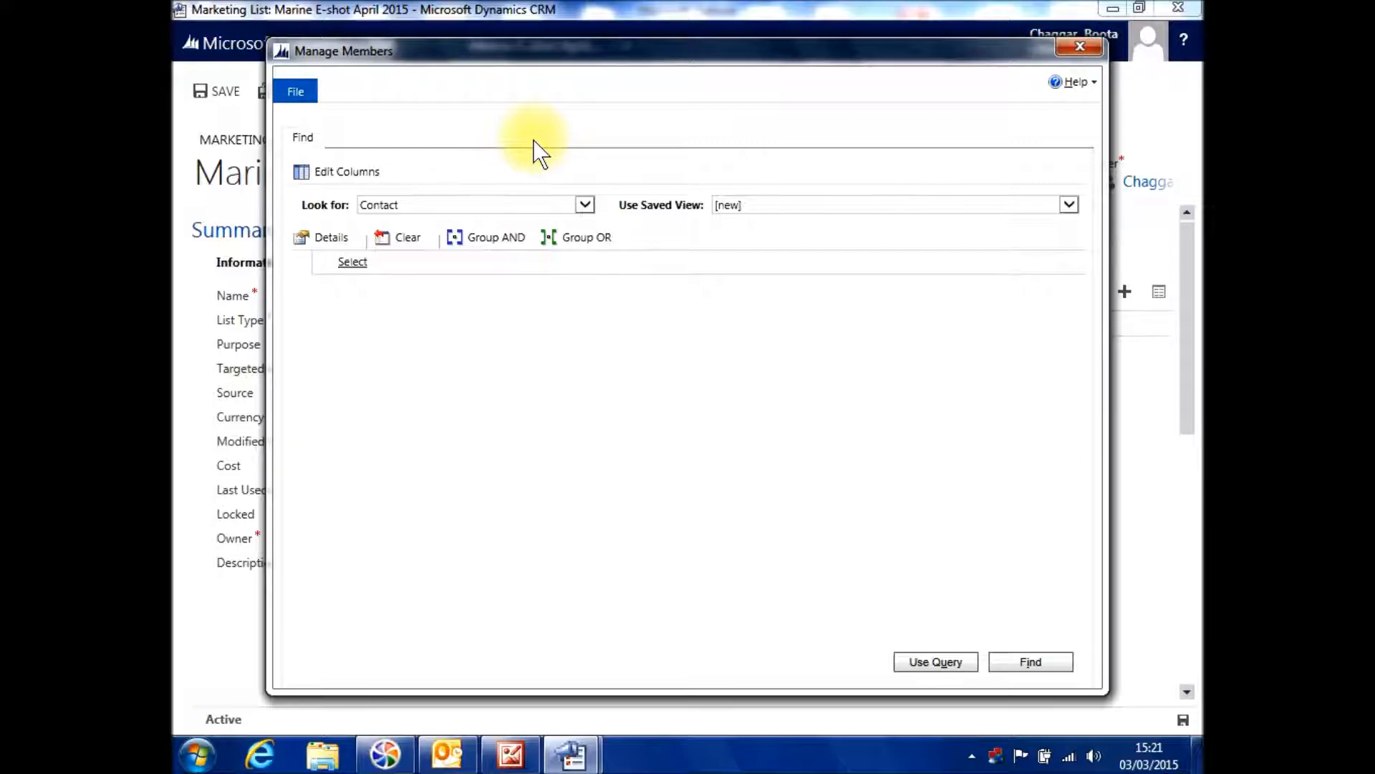
Step: Add a contact filter condition on the Status field with the Equals operator
{"action": "left_click", "coordinate": [354, 262]}
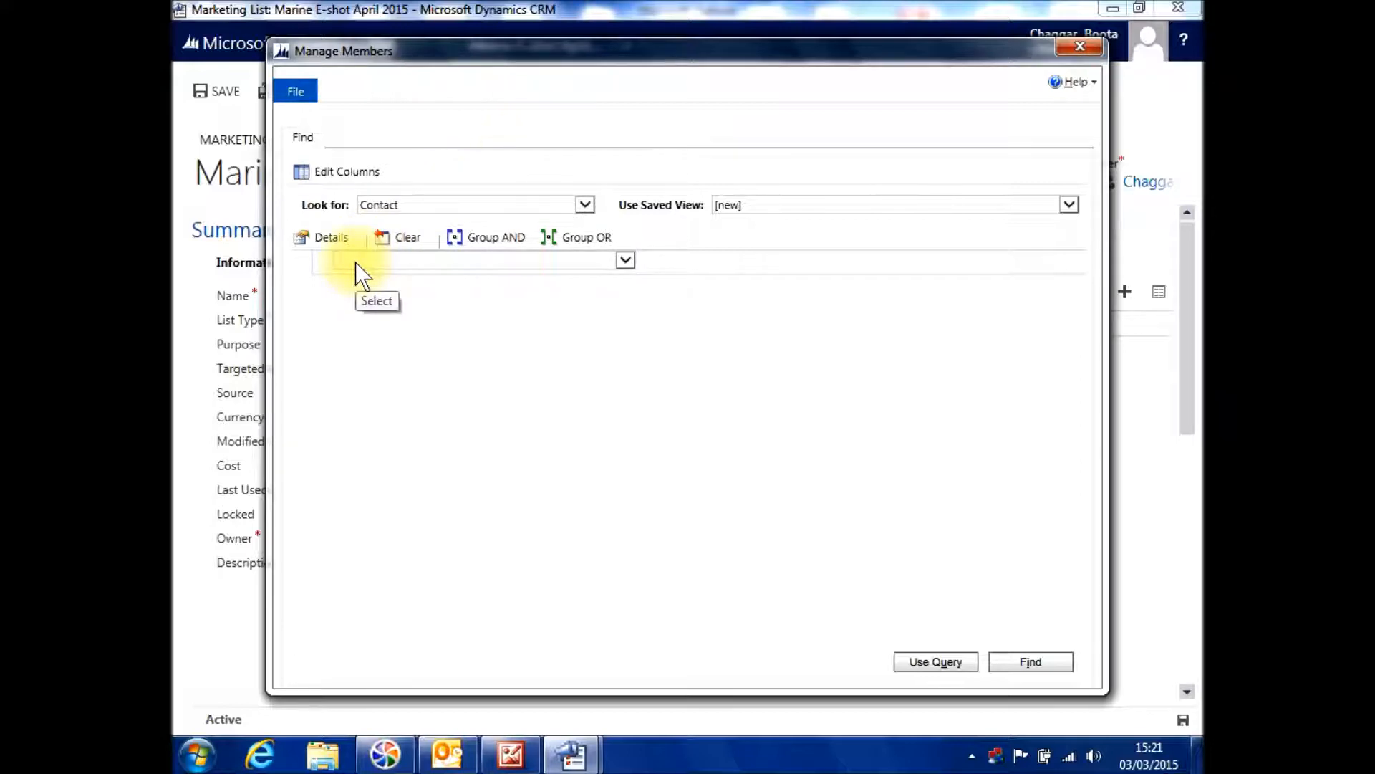
{"action": "left_click", "coordinate": [356, 262]}
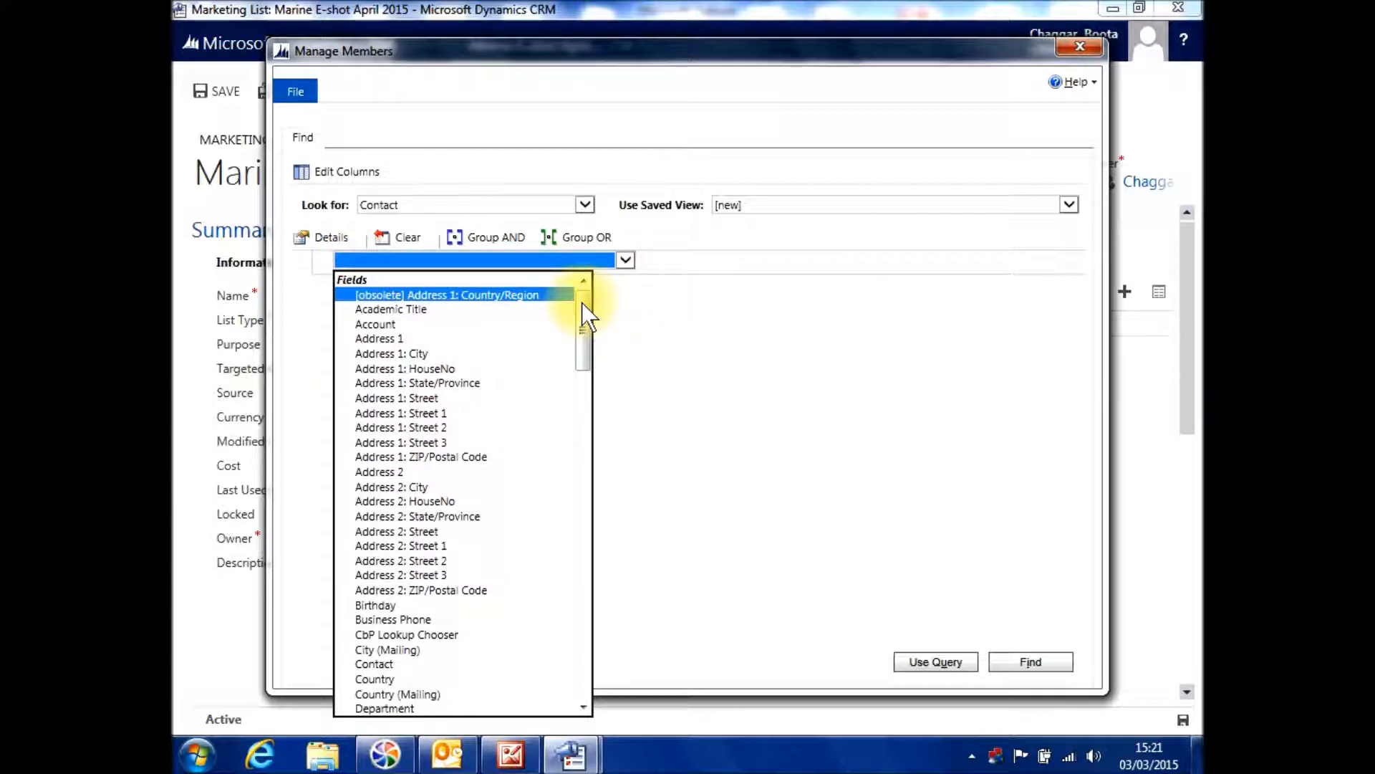
{"action": "left_click_drag", "start_coordinate": [582, 303], "coordinate": [570, 425]}
{"action": "left_click", "coordinate": [402, 482]}
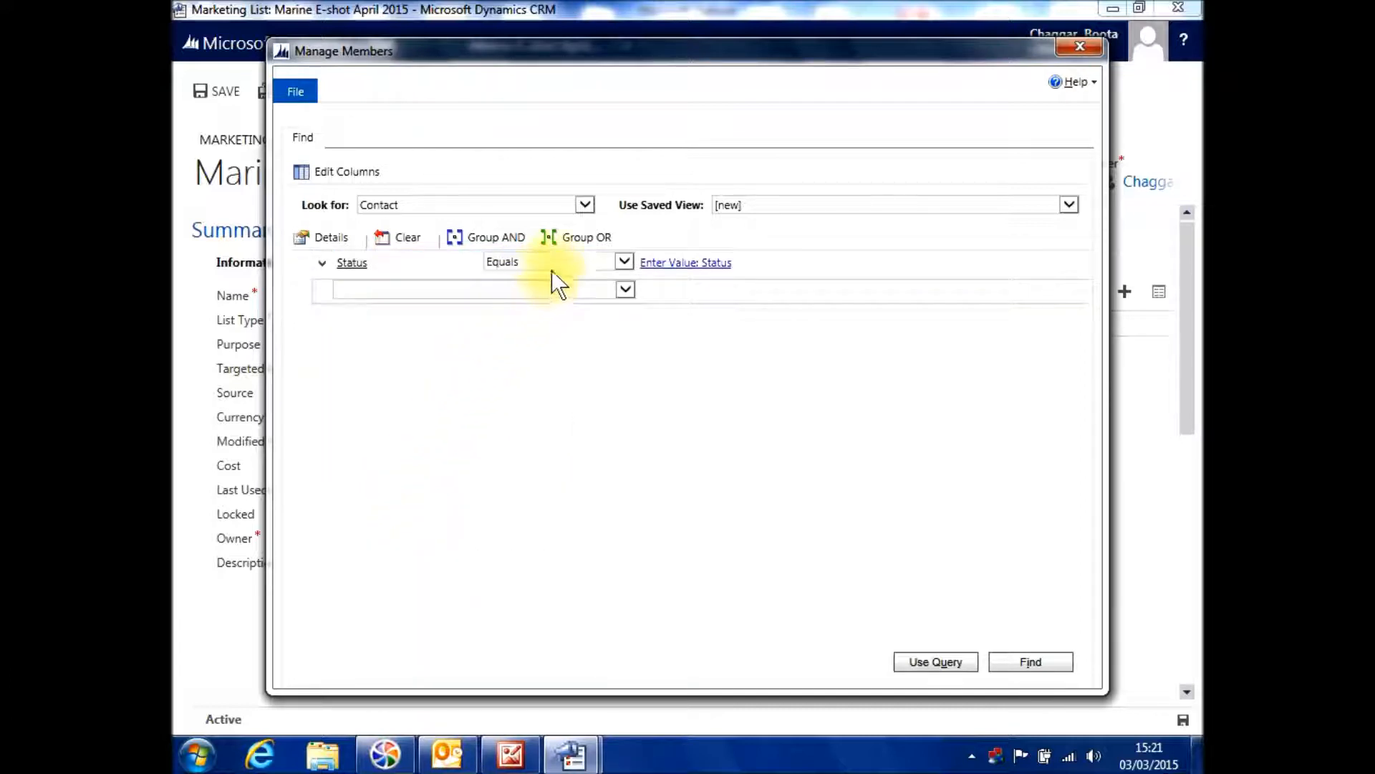
{"action": "left_click", "coordinate": [623, 262]}
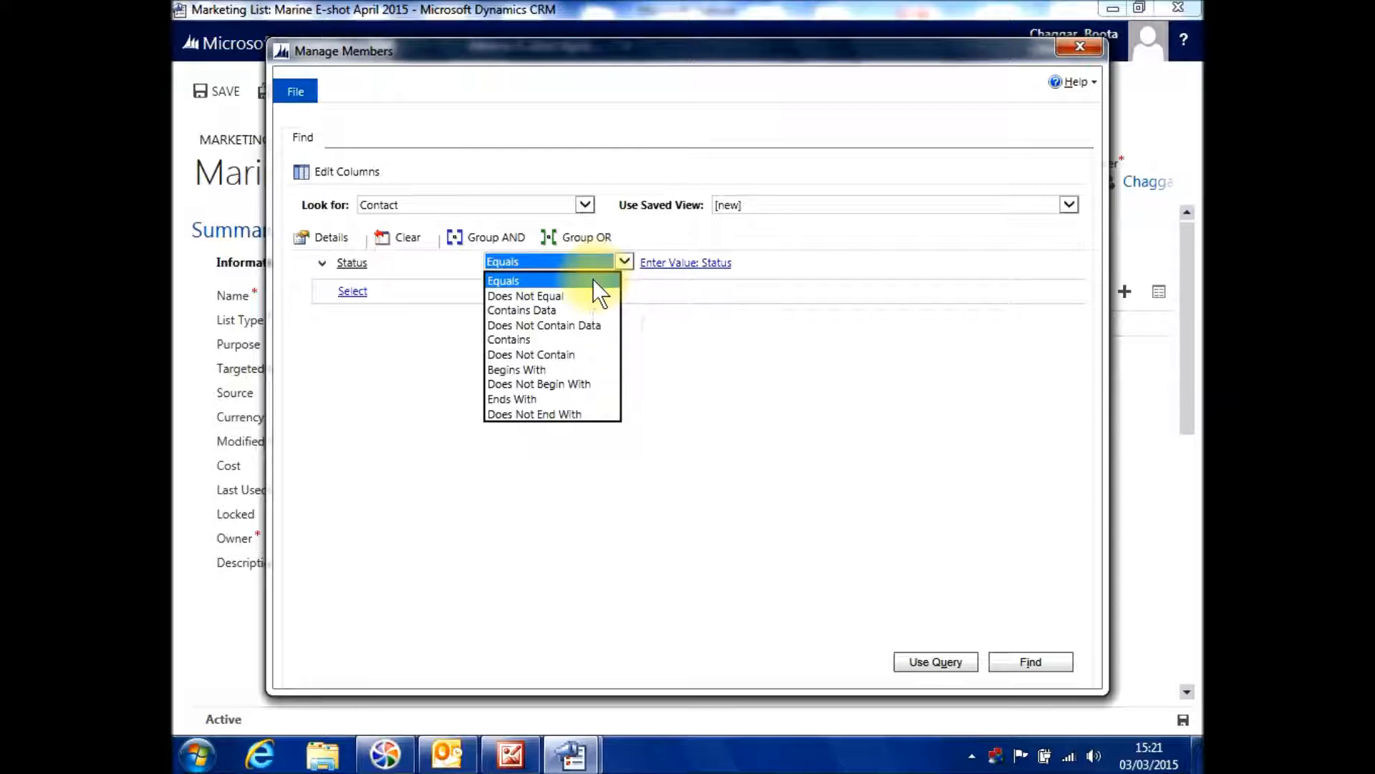
{"action": "left_click", "coordinate": [591, 278]}
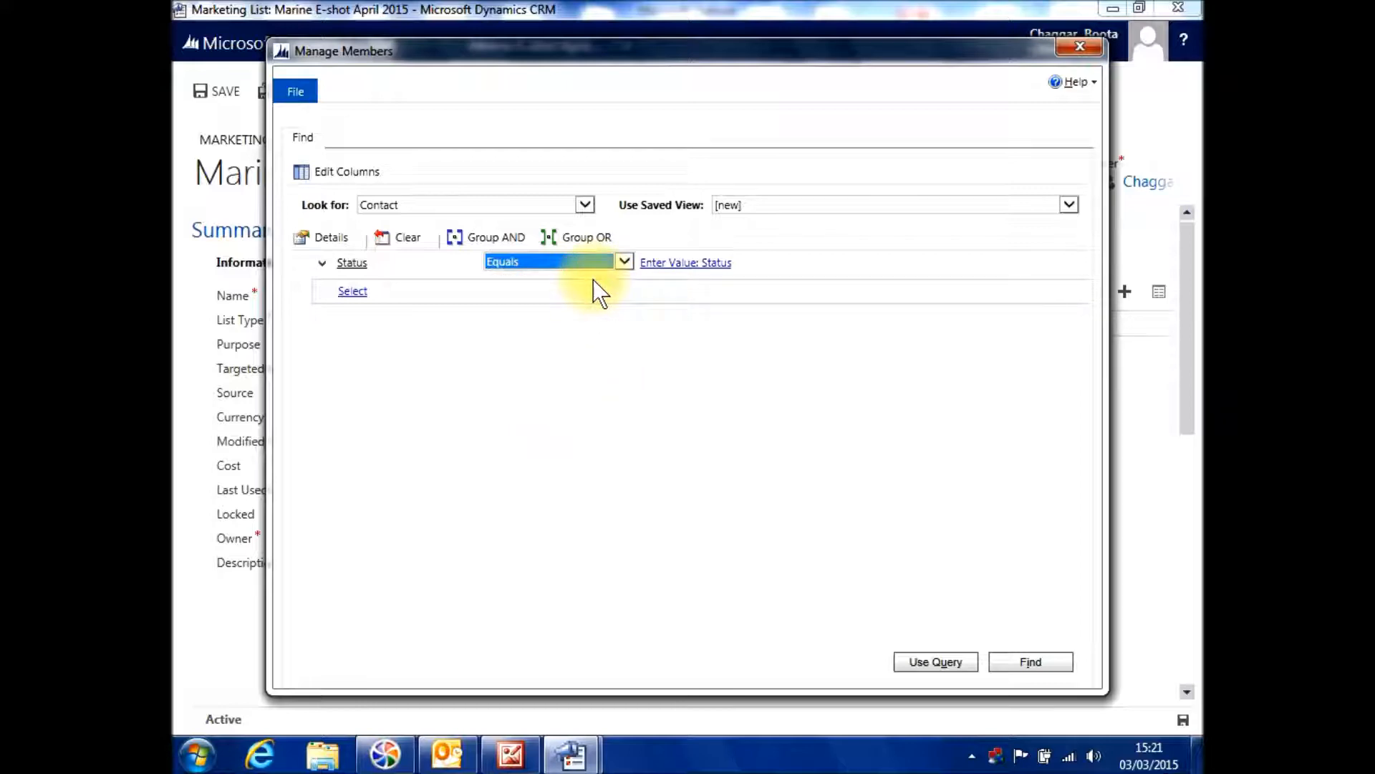
Step: Set the value of the Status condition to Active
{"action": "left_click", "coordinate": [647, 264]}
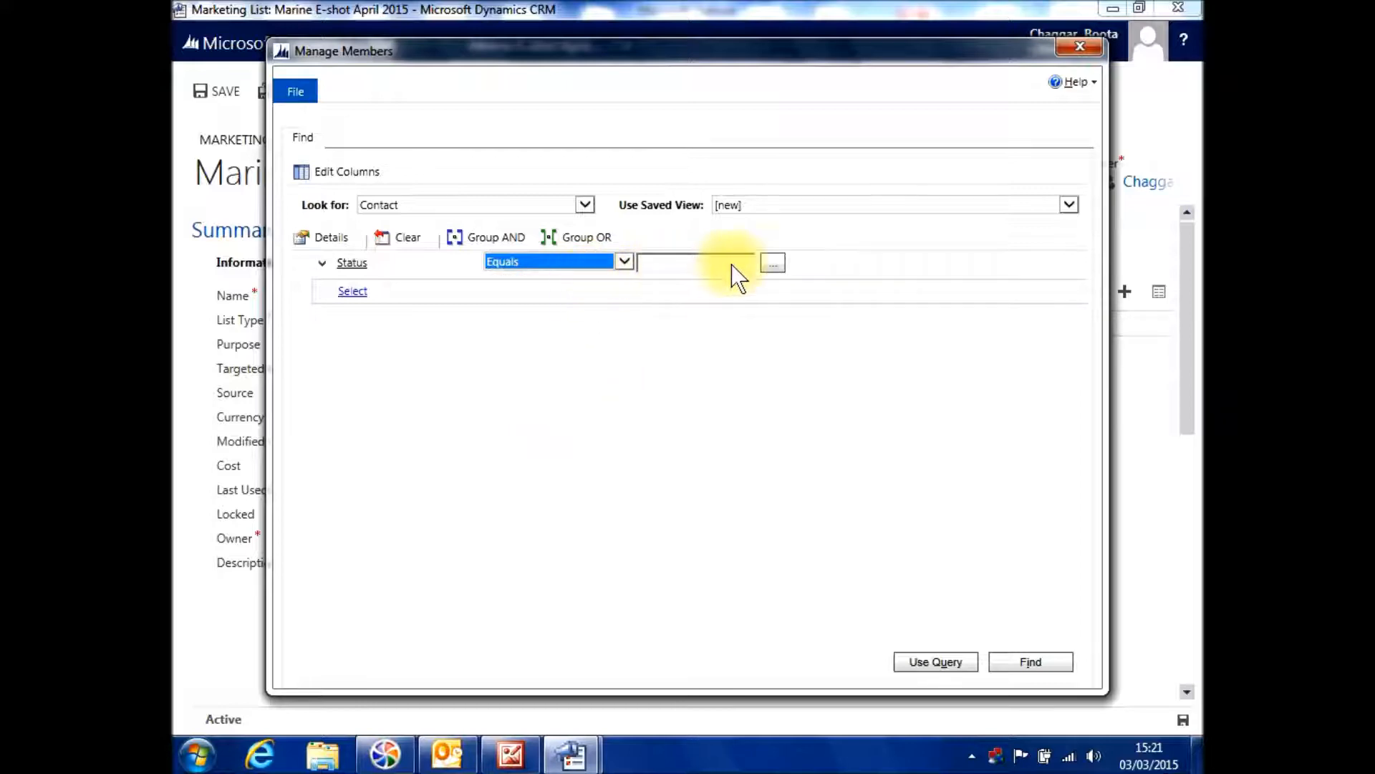
{"action": "left_click", "coordinate": [773, 265]}
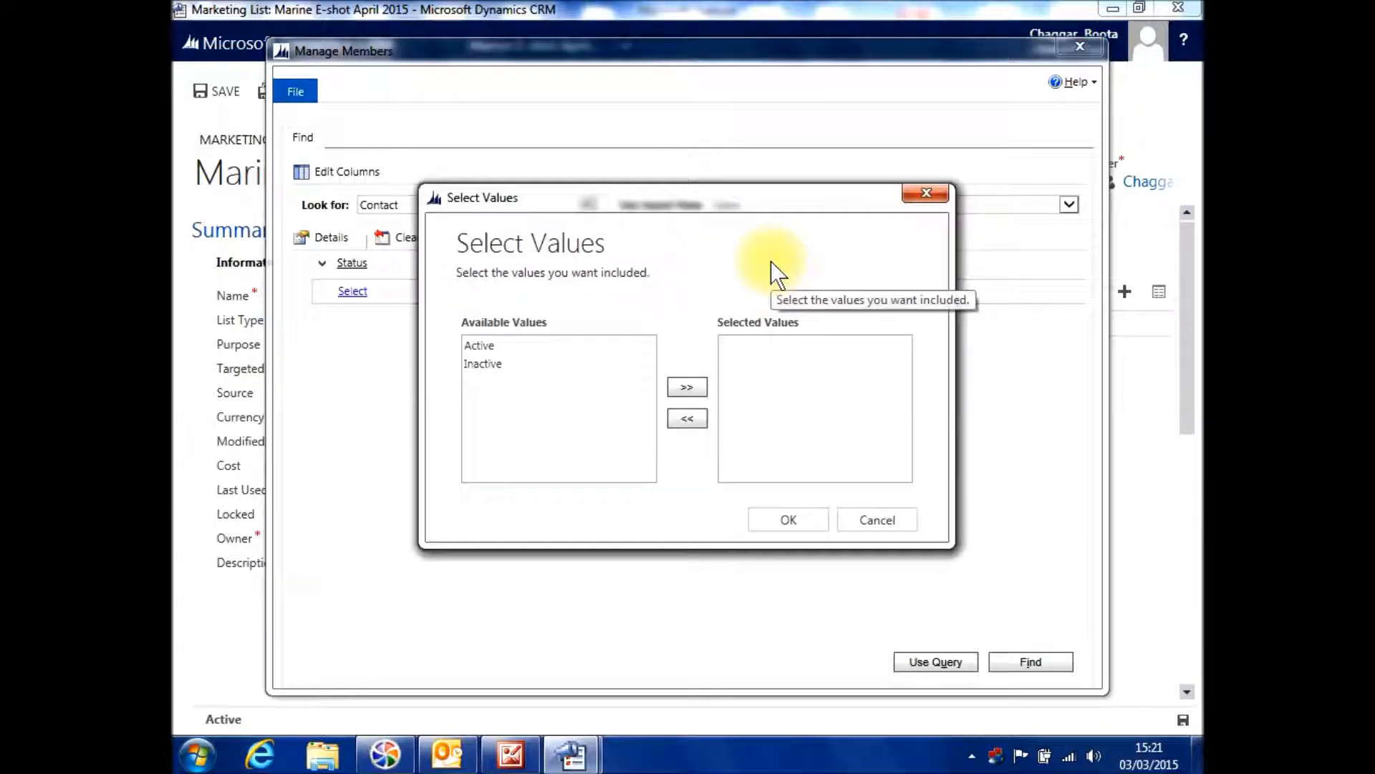
{"action": "left_click", "coordinate": [484, 349]}
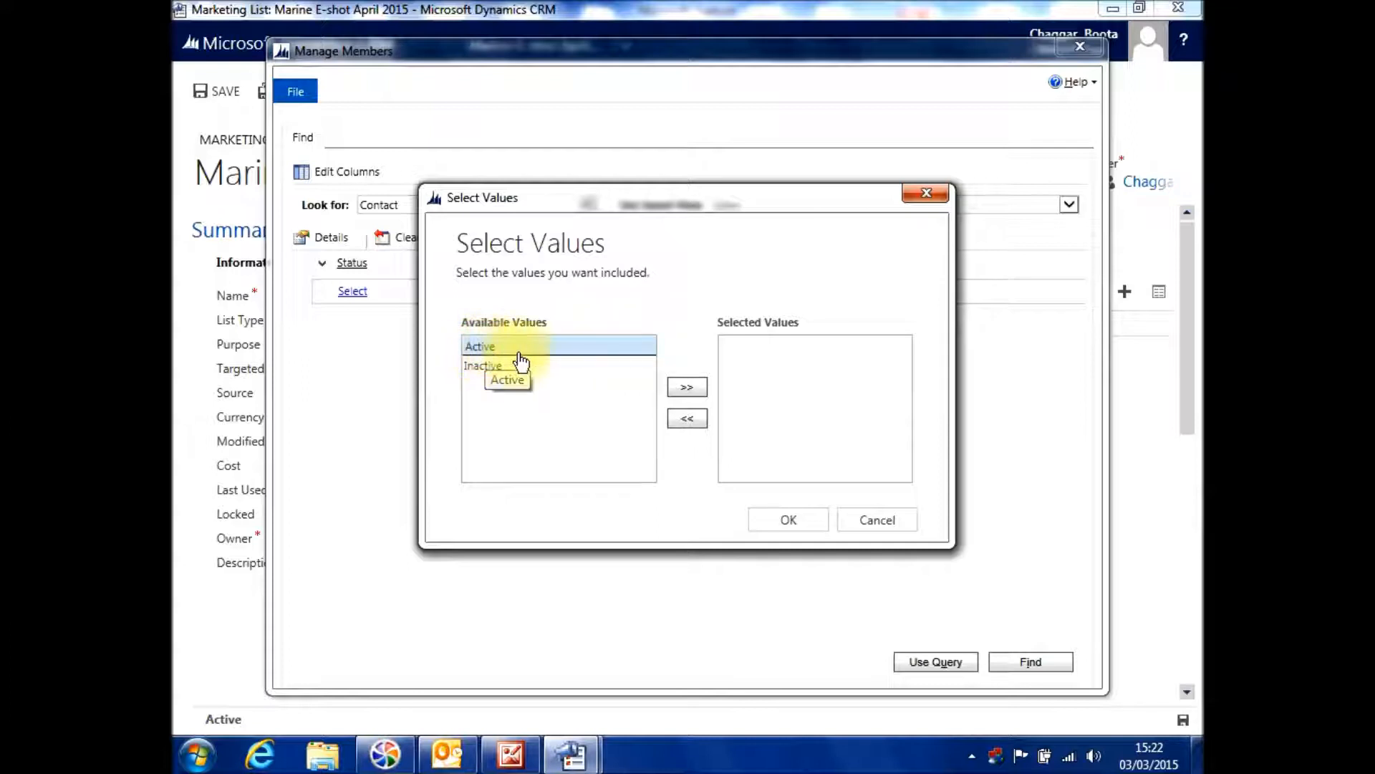
{"action": "left_click", "coordinate": [687, 389]}
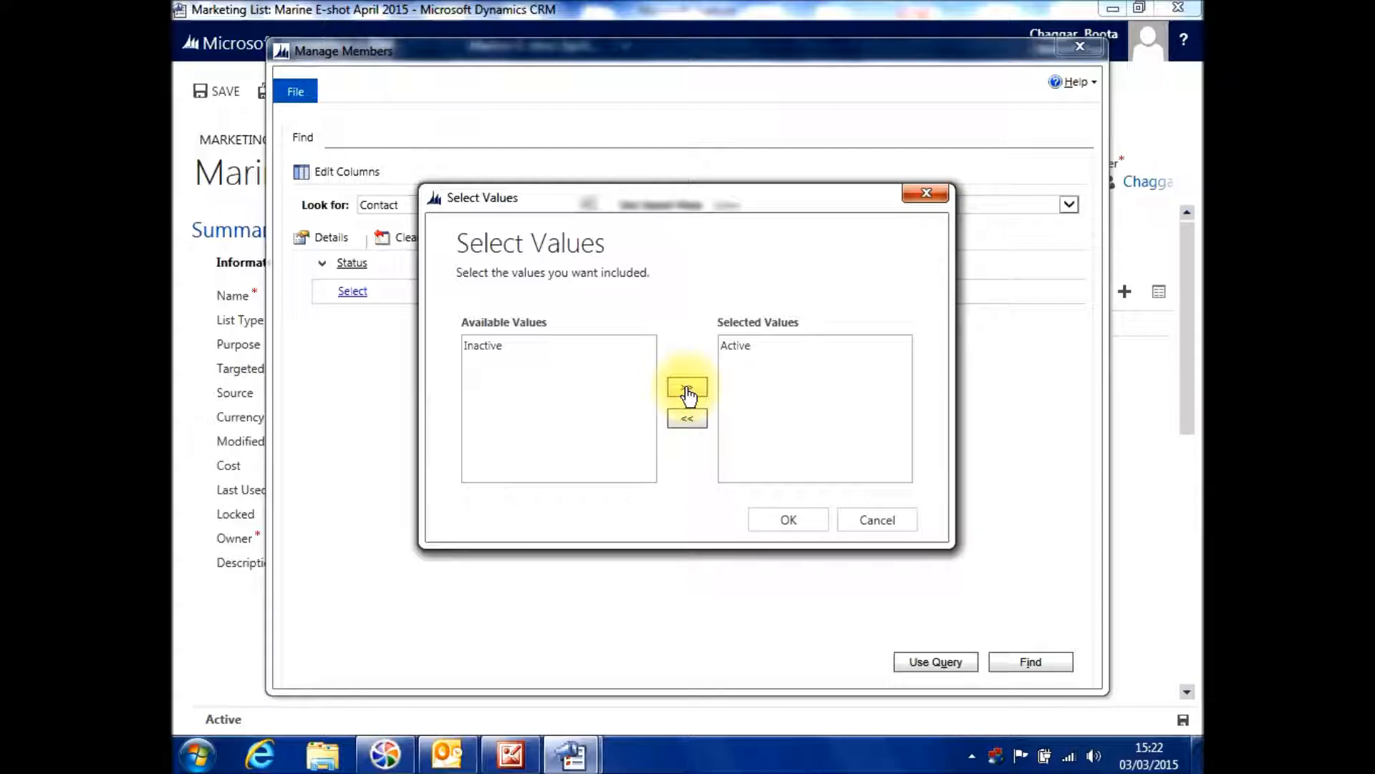
{"action": "left_click", "coordinate": [776, 523]}
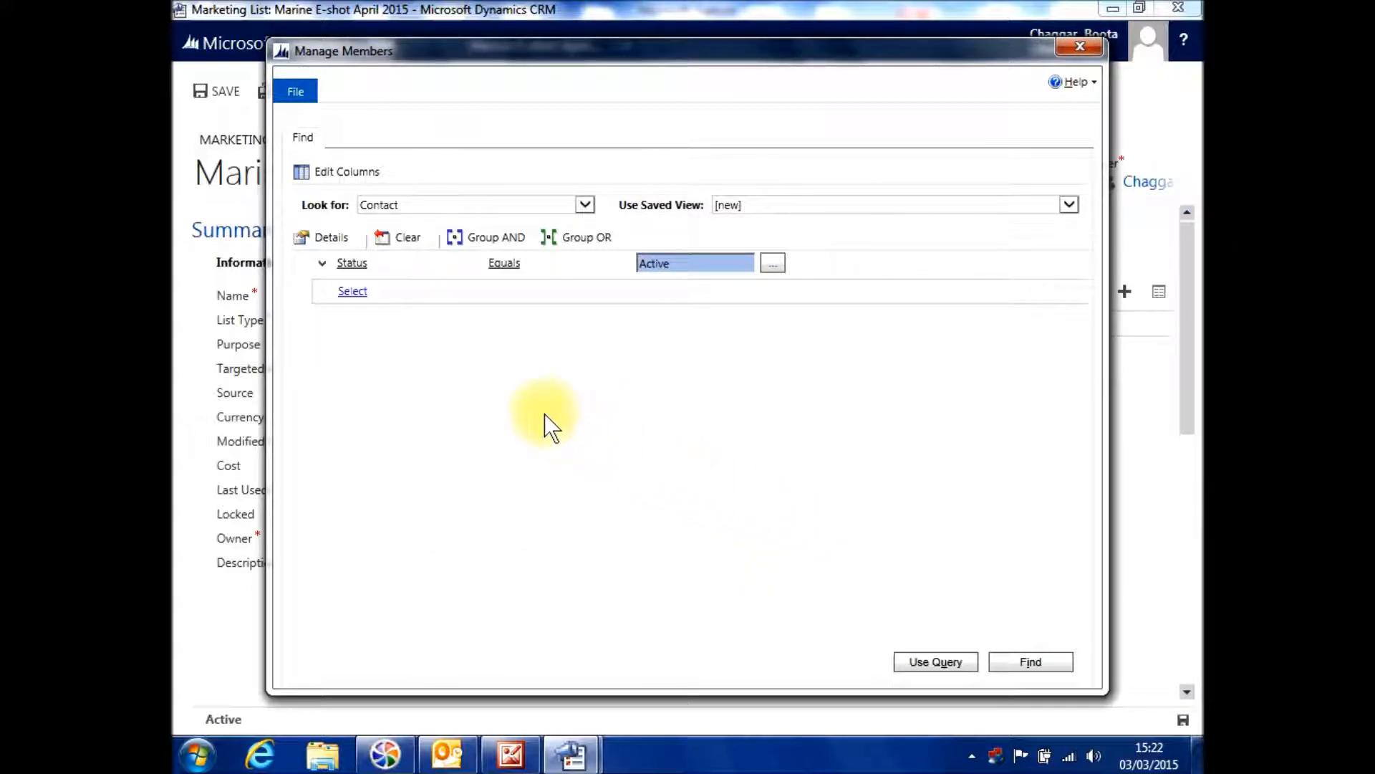
Step: Add the related record type Account (Account) to the member query below the Status condition
{"action": "left_click", "coordinate": [351, 292]}
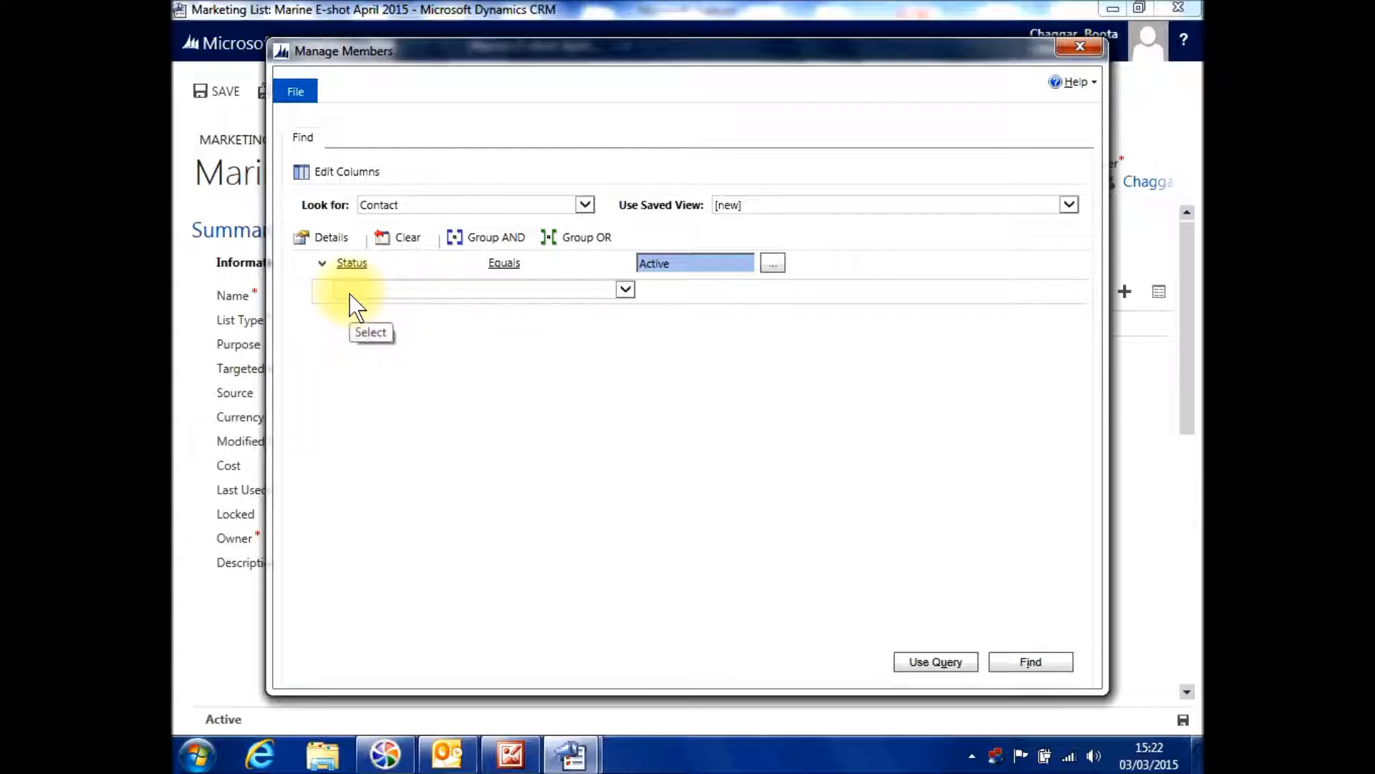
{"action": "left_click", "coordinate": [350, 294]}
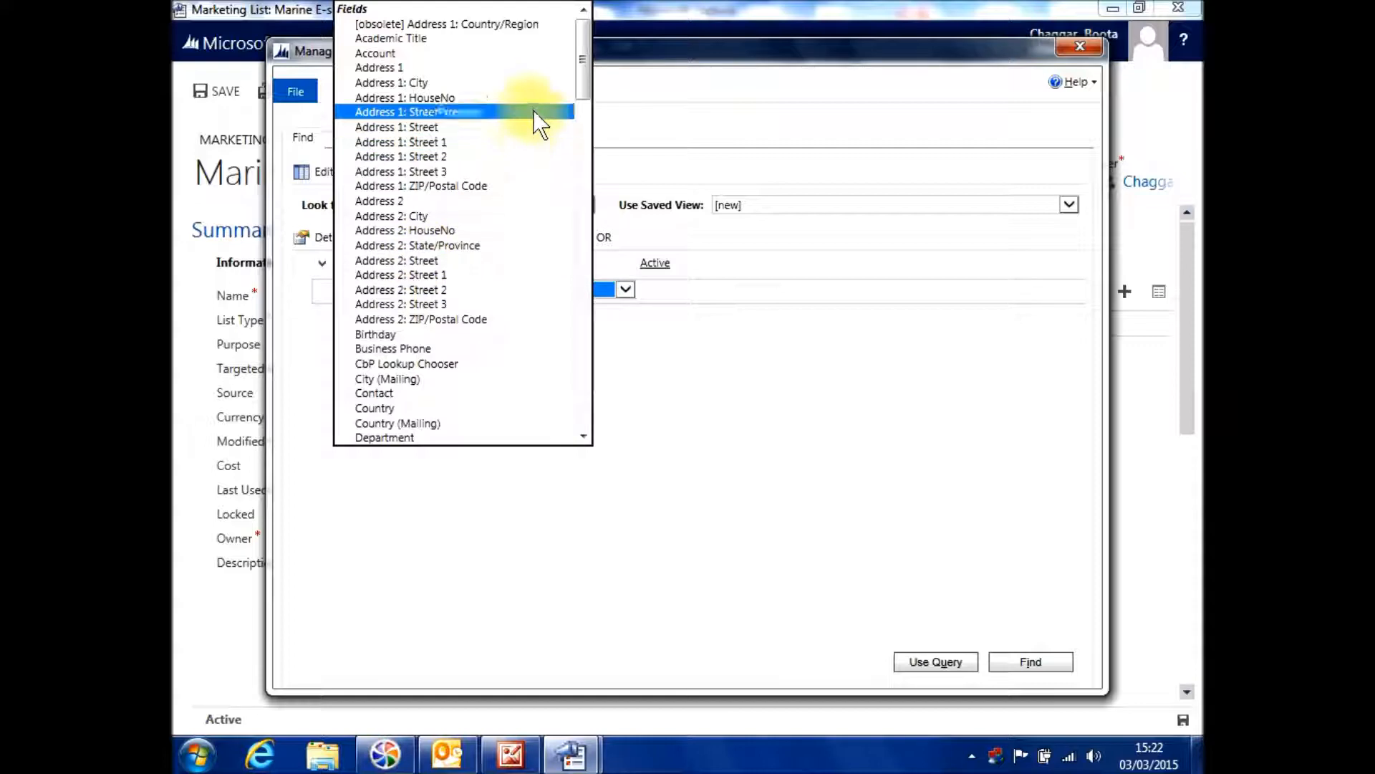
{"action": "left_click_drag", "start_coordinate": [579, 54], "coordinate": [557, 226]}
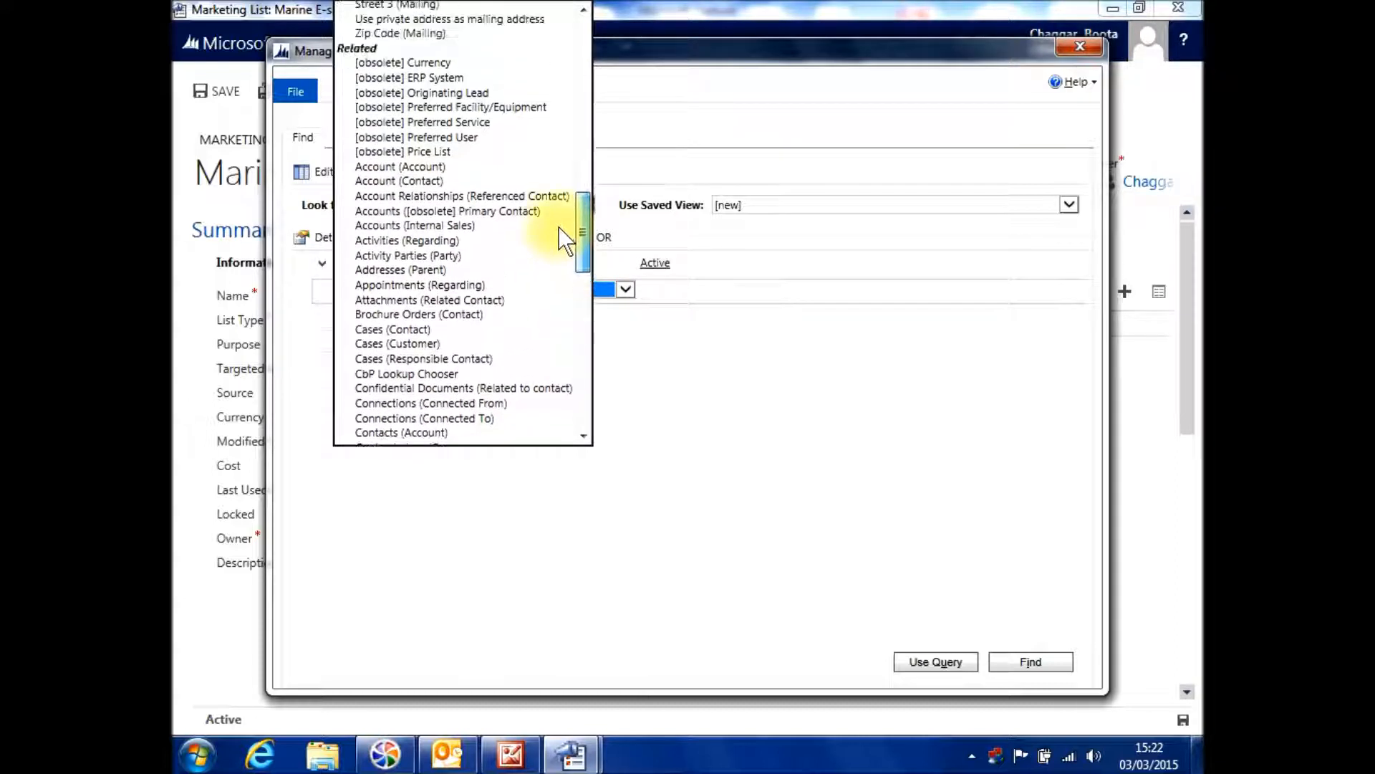
{"action": "left_click", "coordinate": [423, 167]}
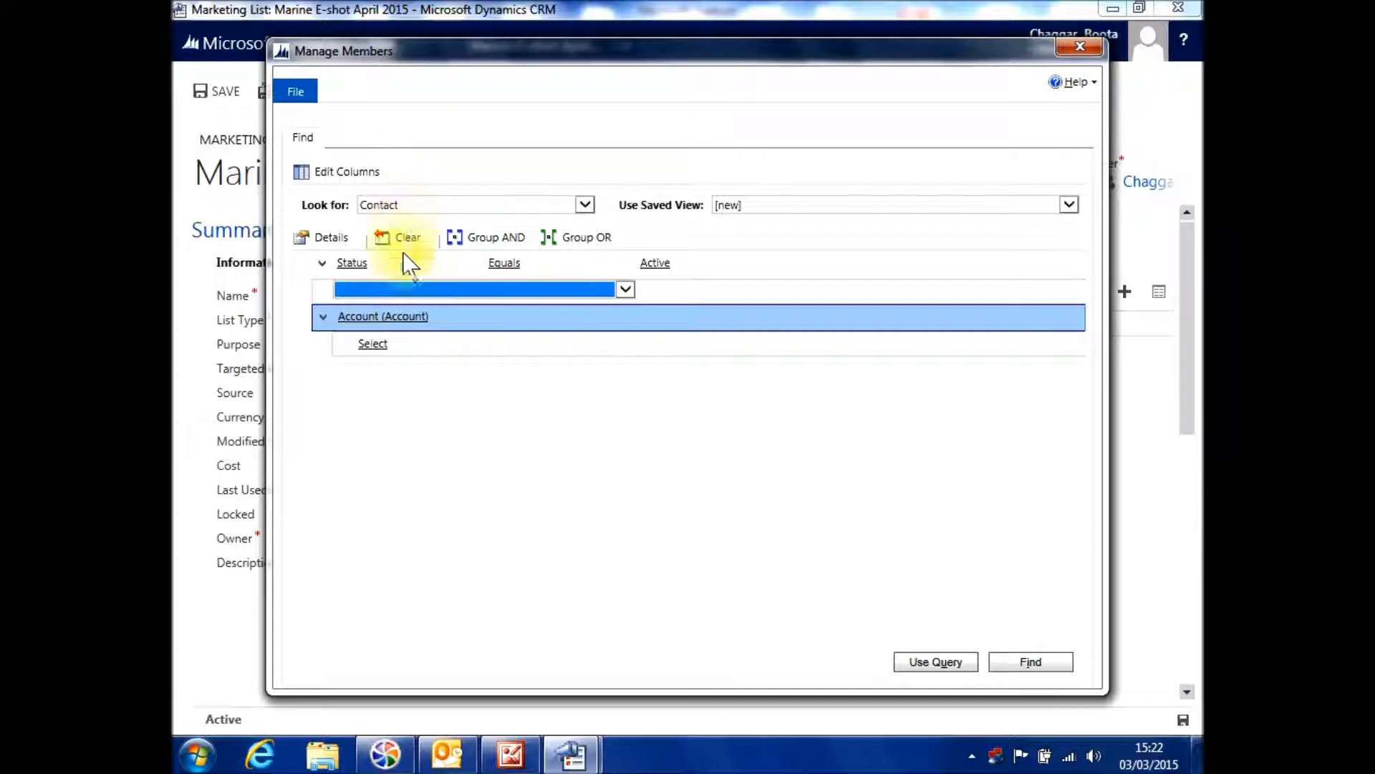
Step: Add a Market Segment condition with the Equals operator under the related Account (Account) record type
{"action": "left_click", "coordinate": [387, 344]}
{"action": "left_click", "coordinate": [393, 341]}
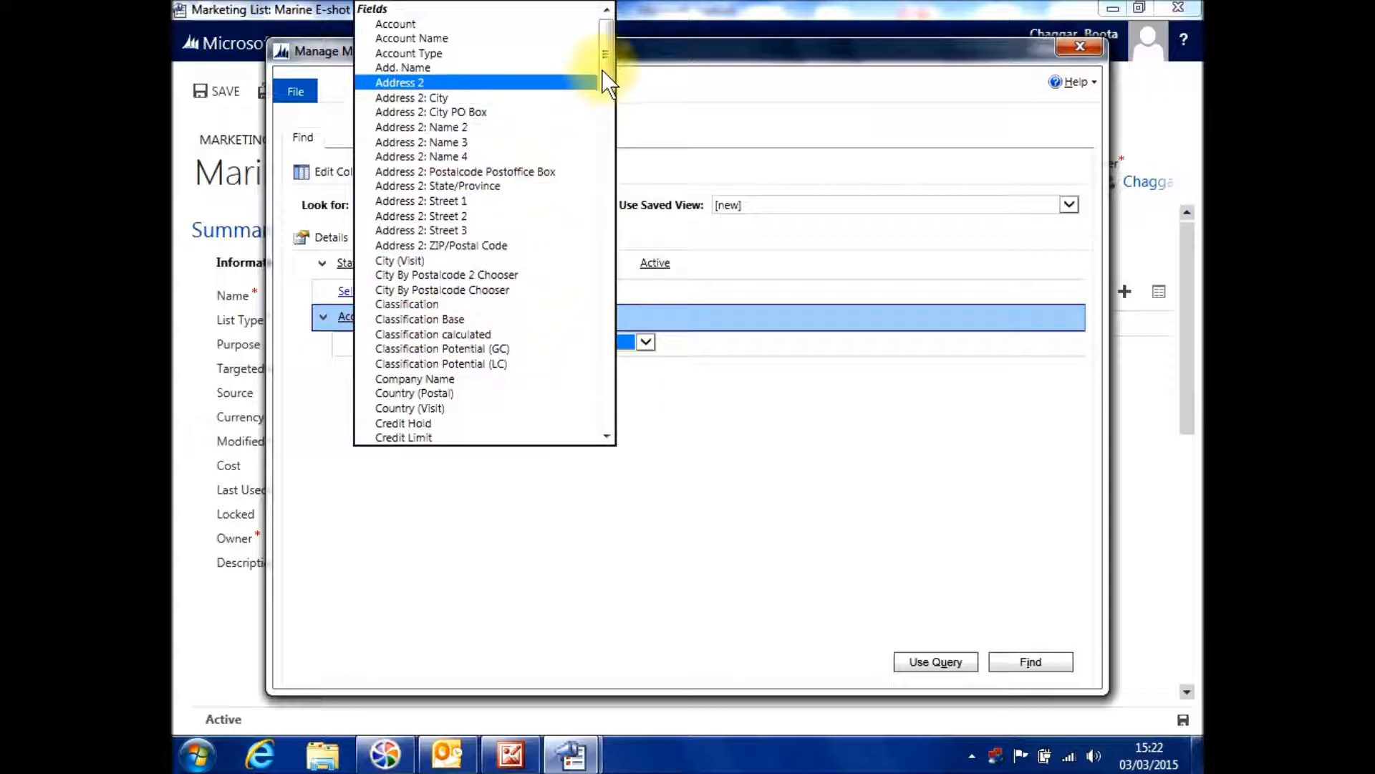
{"action": "left_click_drag", "start_coordinate": [602, 69], "coordinate": [595, 138]}
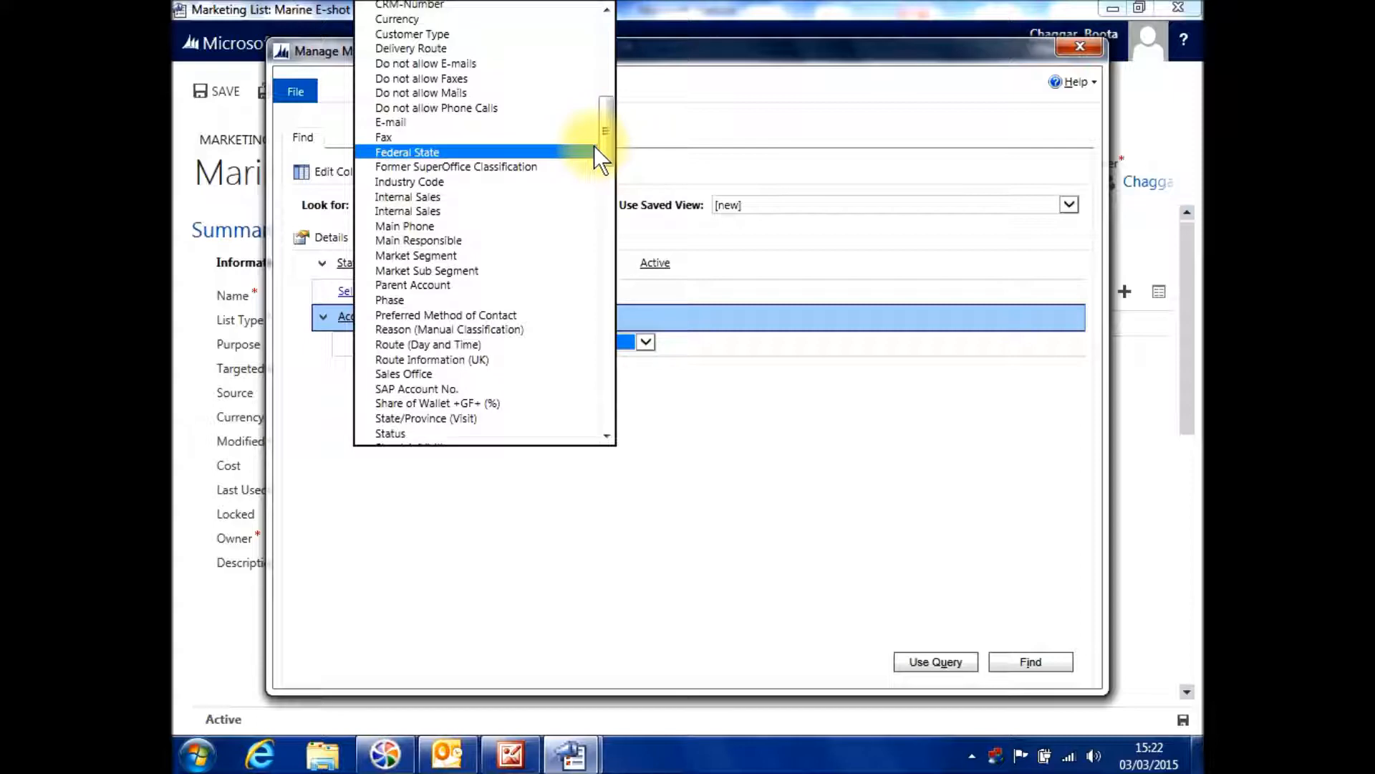
{"action": "left_click", "coordinate": [449, 252]}
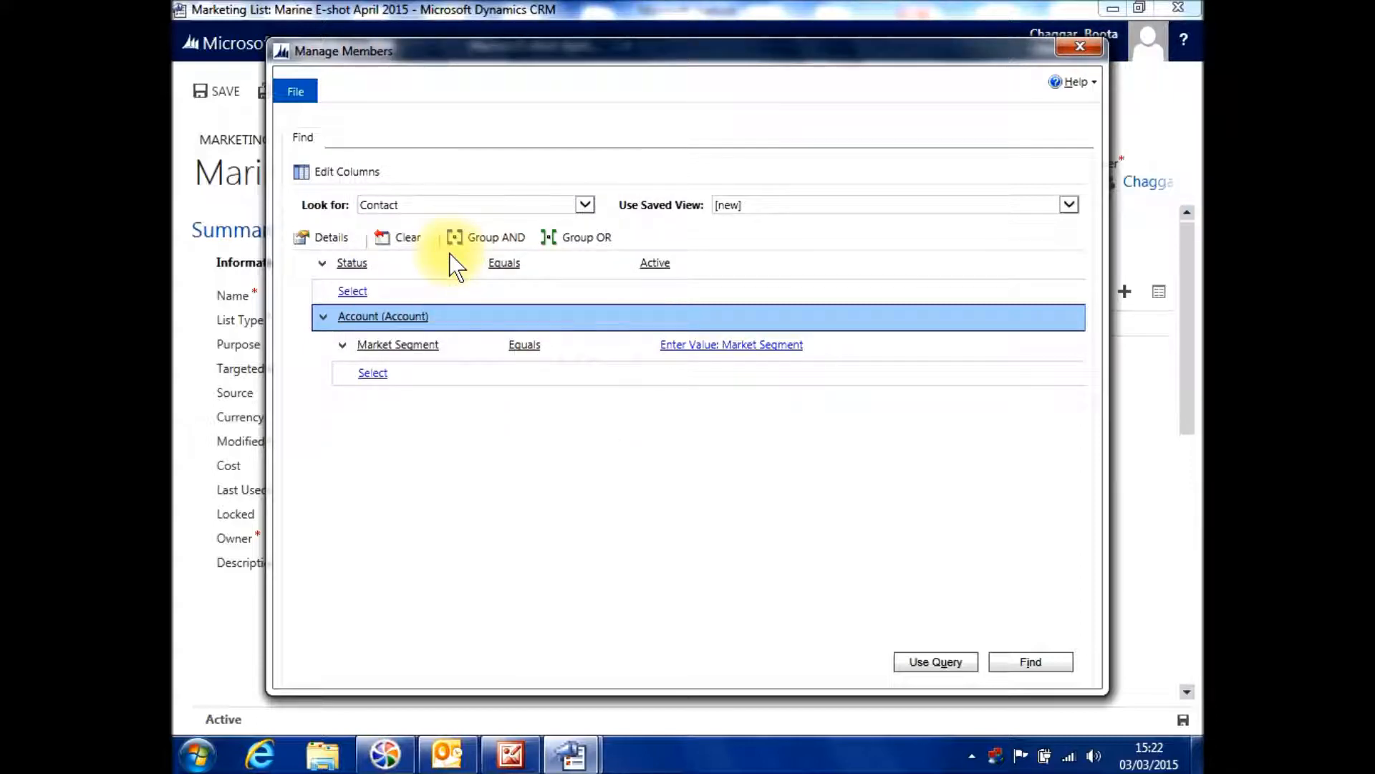
{"action": "left_click", "coordinate": [530, 344]}
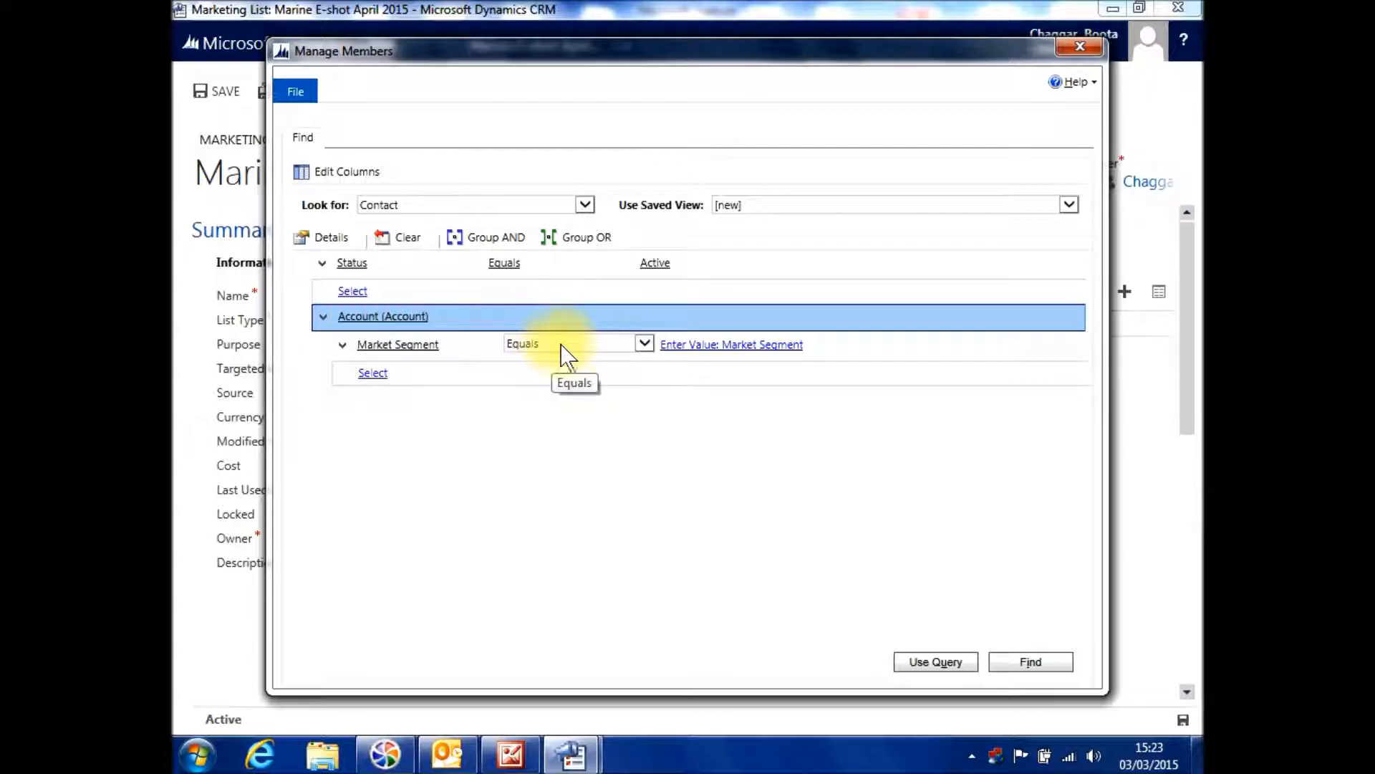
Step: Set the value of the Market Segment condition to Marine
{"action": "left_click", "coordinate": [686, 346]}
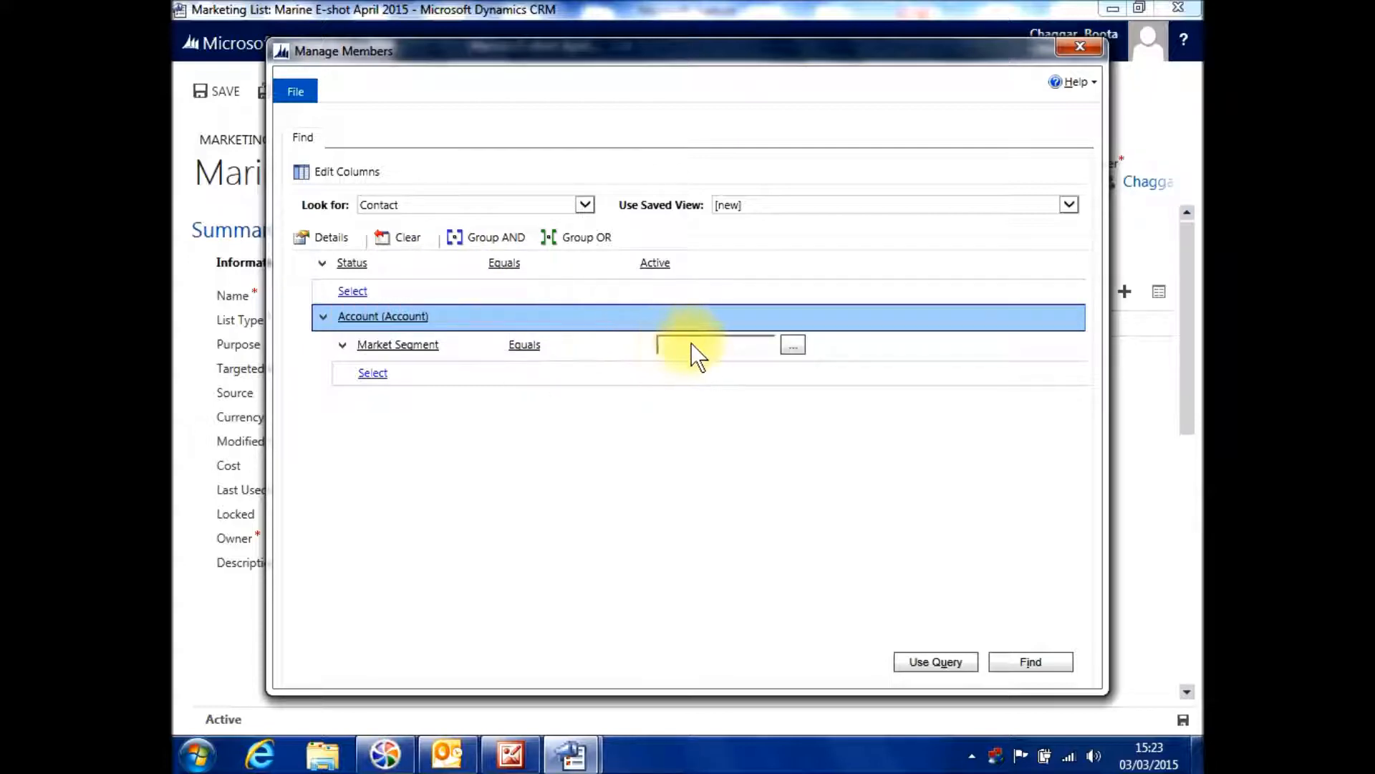
{"action": "left_click", "coordinate": [793, 350]}
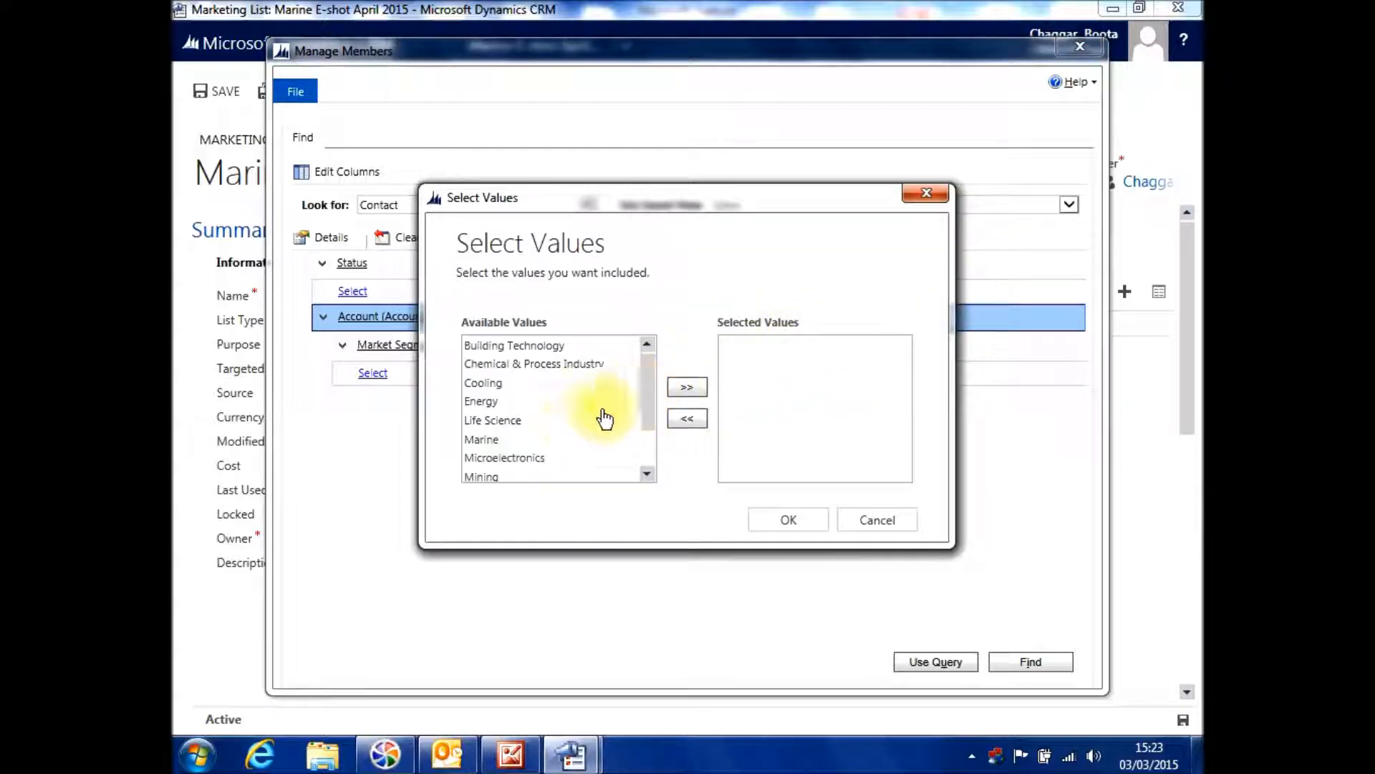
{"action": "left_click", "coordinate": [493, 448]}
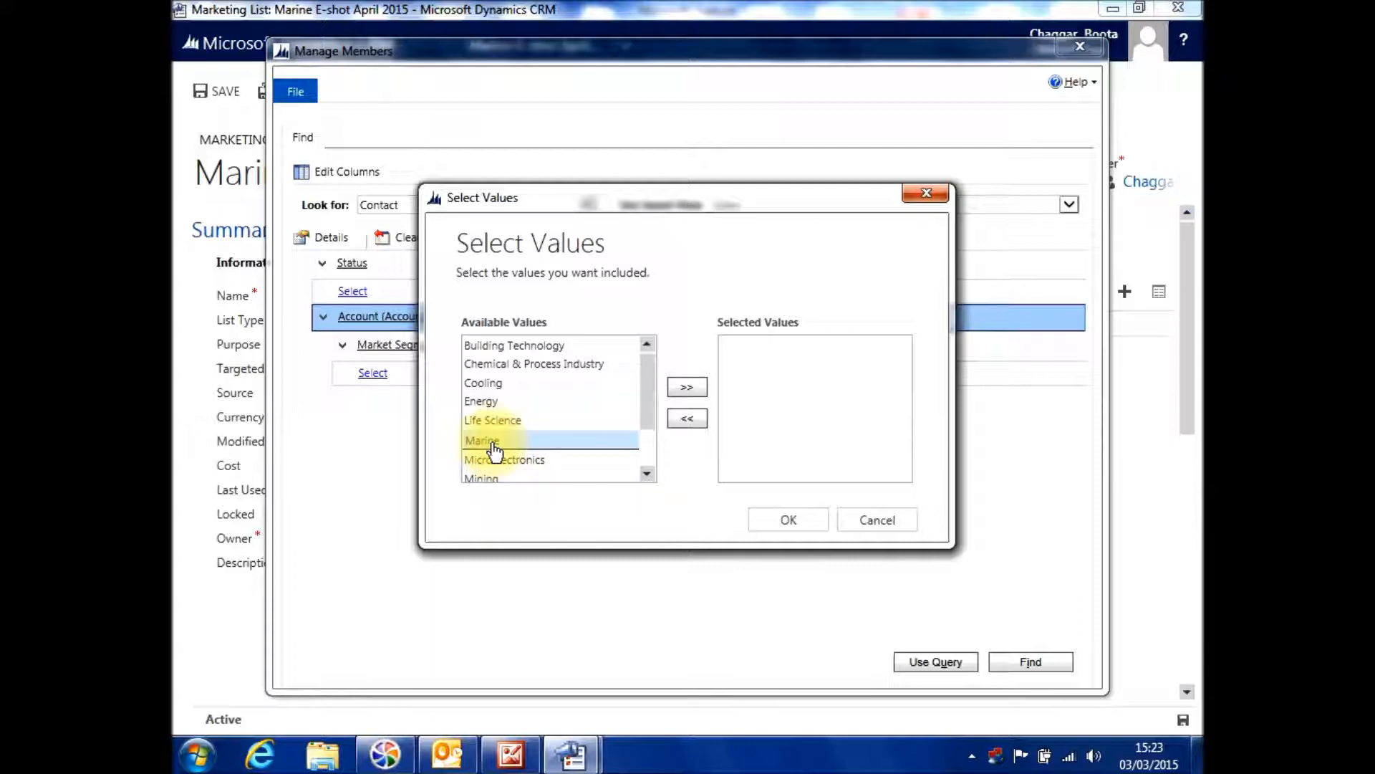
{"action": "left_click", "coordinate": [686, 390]}
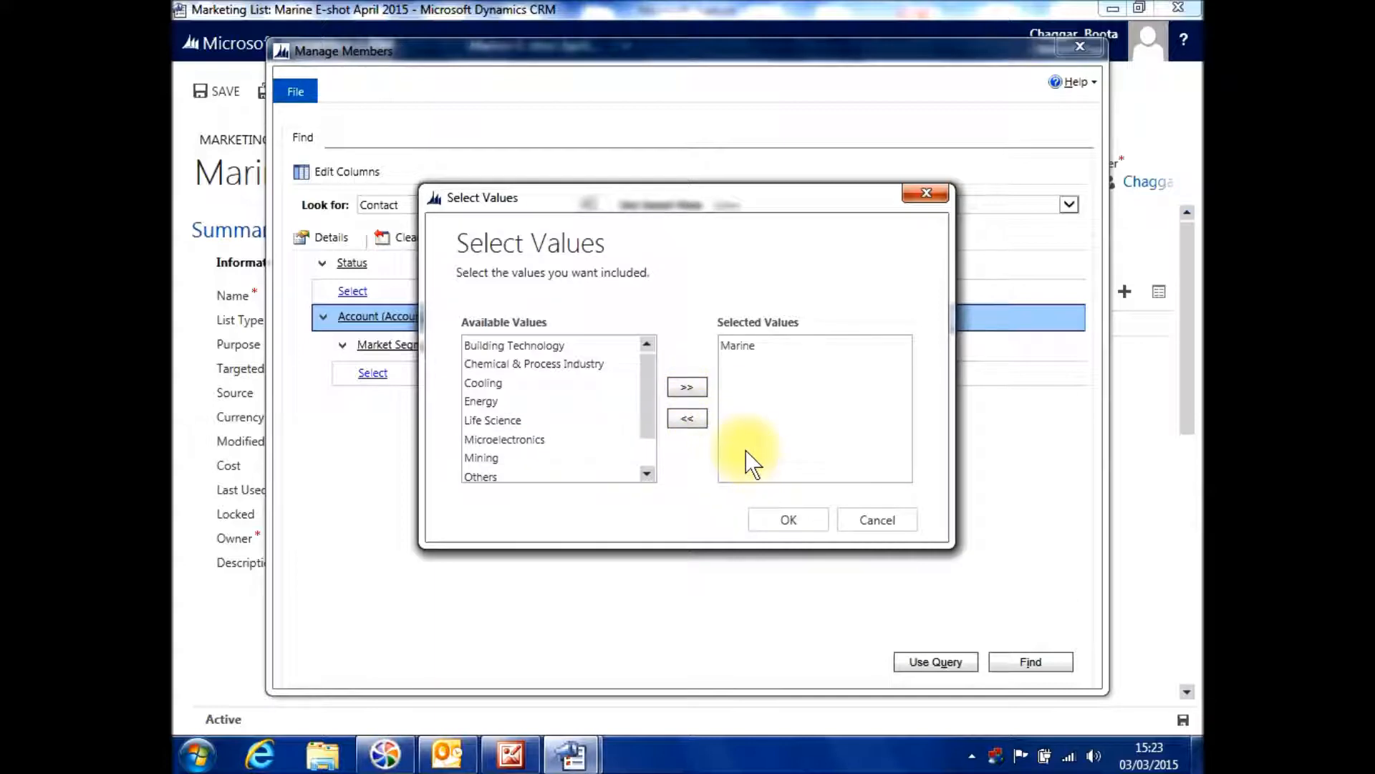
{"action": "left_click", "coordinate": [788, 521]}
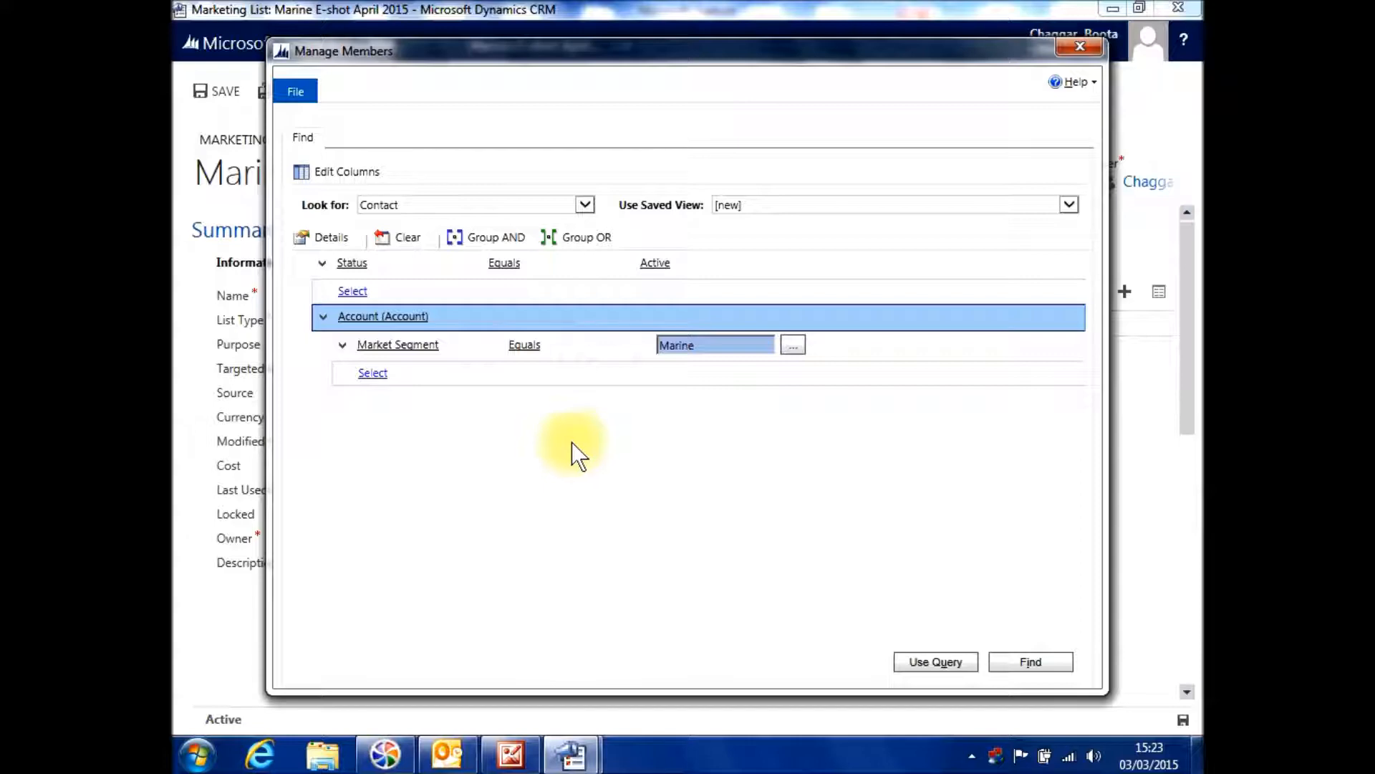
Step: Add a Market Sub Segment condition with the Equals operator below the Market Segment condition
{"action": "left_click", "coordinate": [386, 374]}
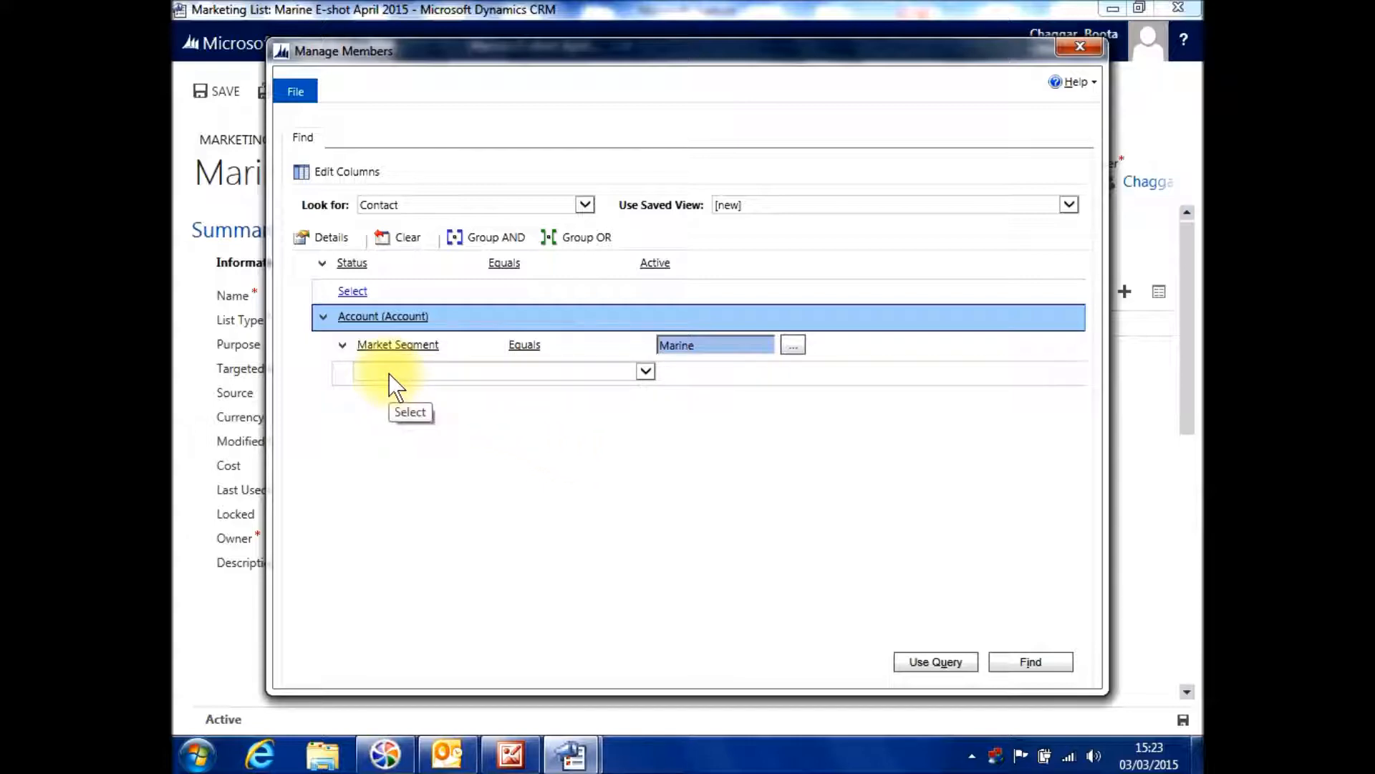
{"action": "left_click", "coordinate": [388, 372]}
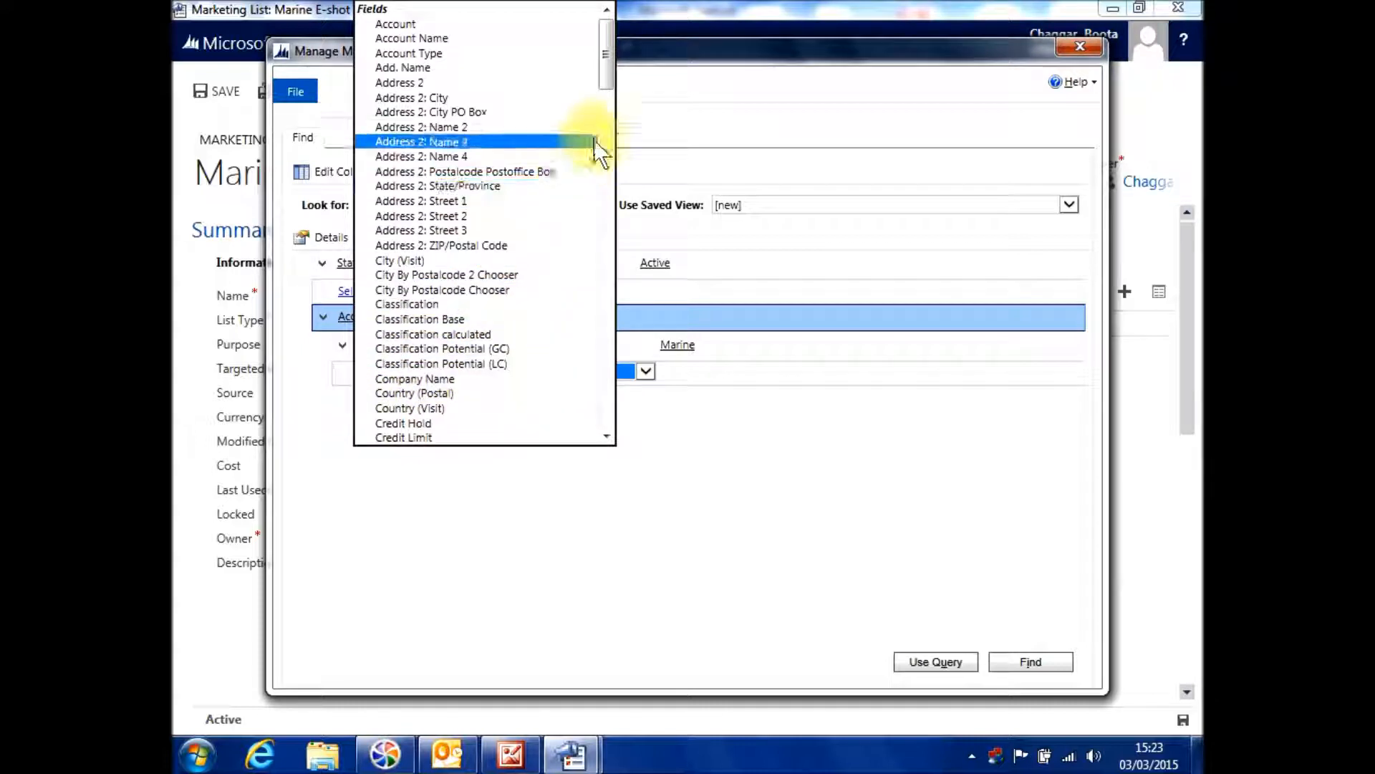
{"action": "left_click_drag", "start_coordinate": [605, 70], "coordinate": [603, 152]}
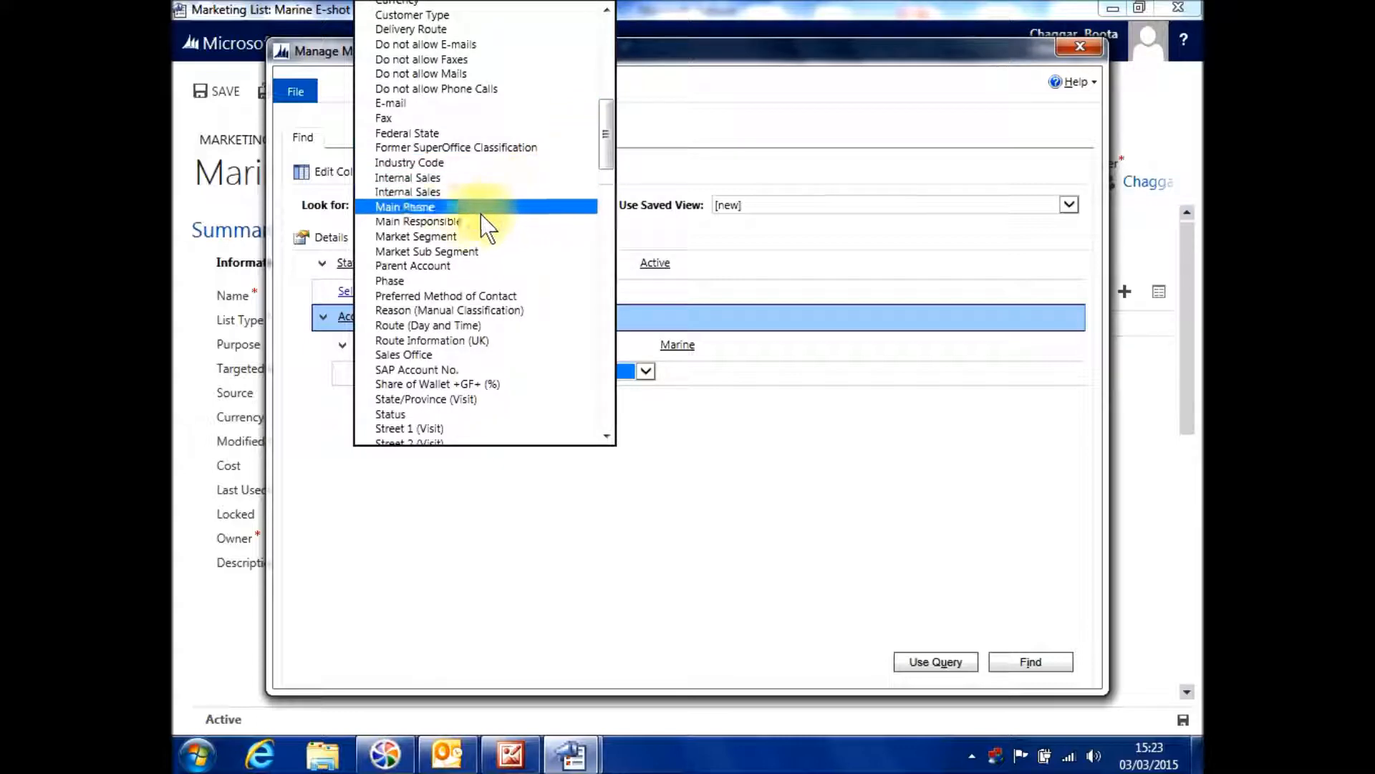
{"action": "left_click", "coordinate": [456, 252]}
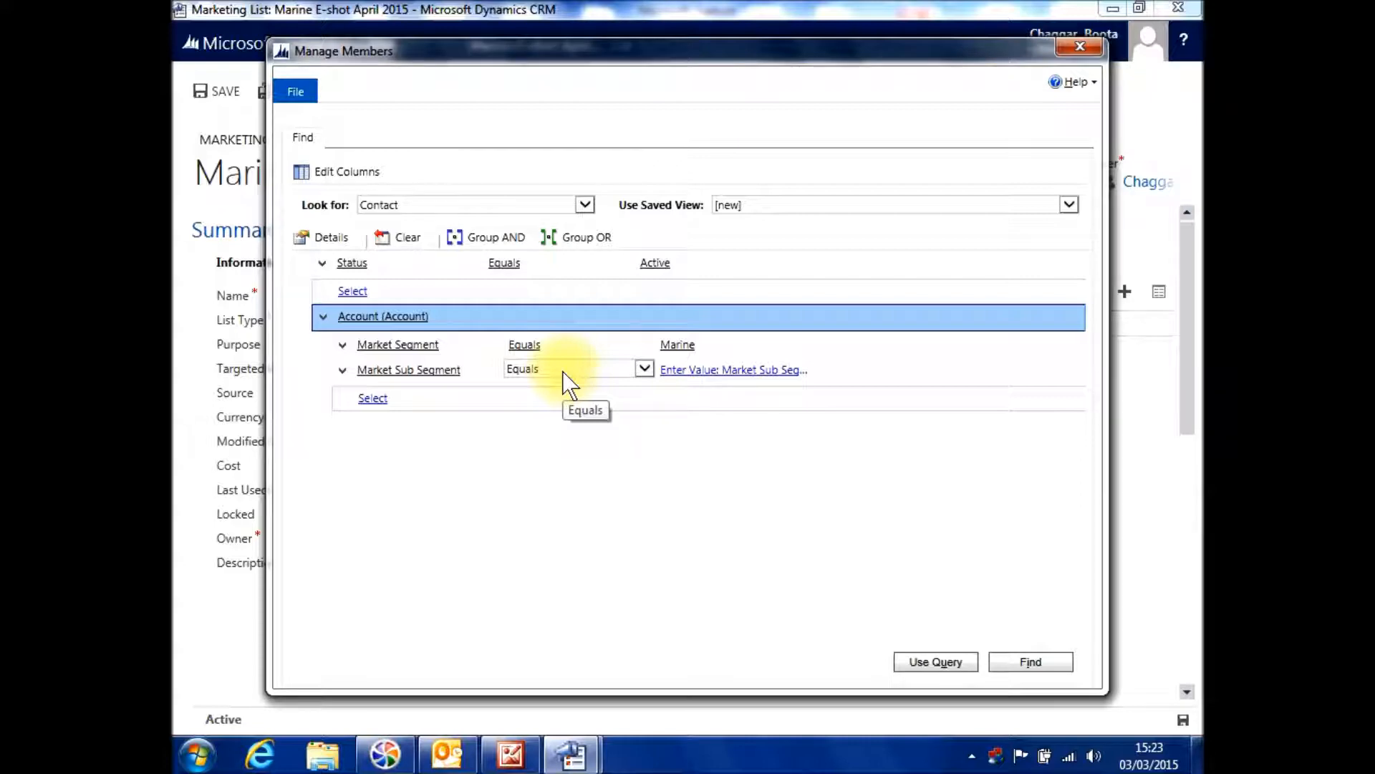
Step: Set the value of the Market Sub Segment condition to Cruise Liners
{"action": "left_click", "coordinate": [689, 371]}
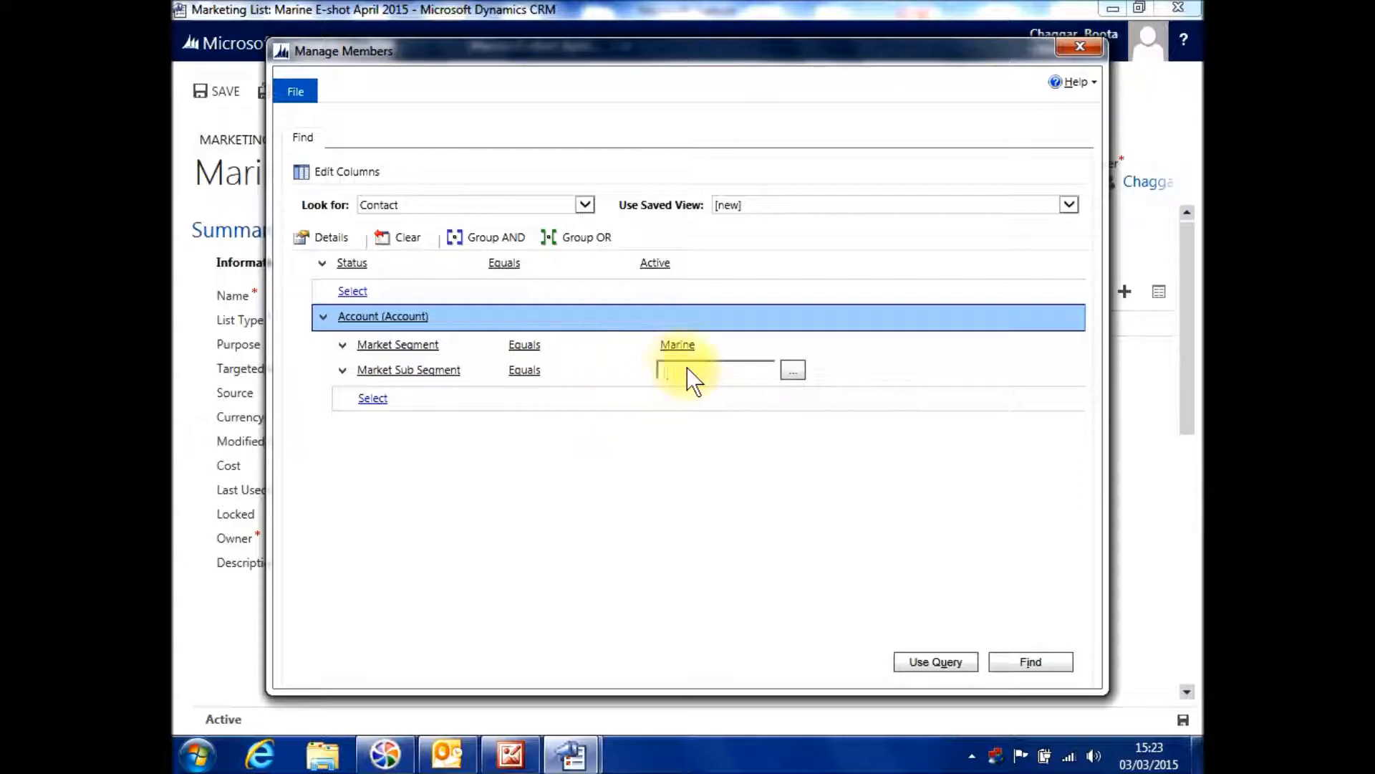
{"action": "left_click", "coordinate": [792, 371]}
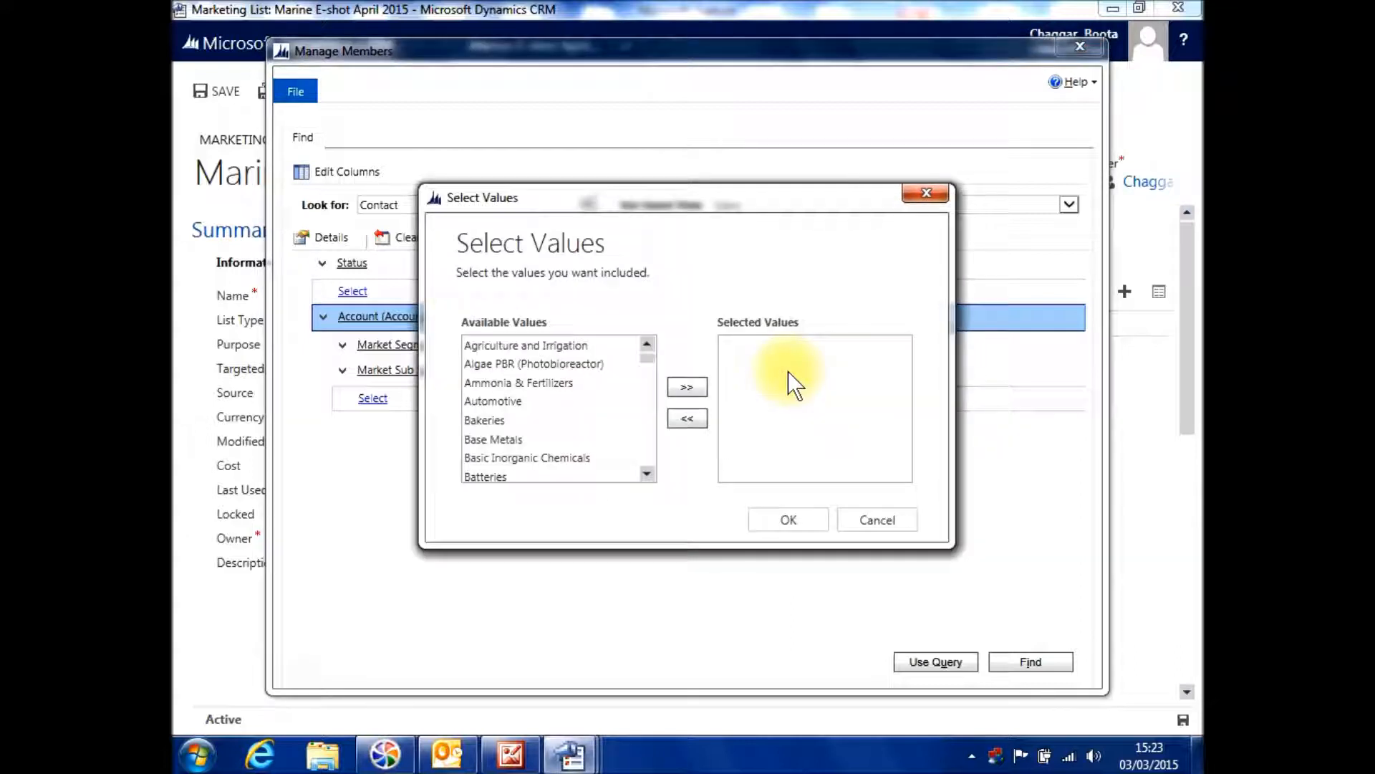
{"action": "left_click", "coordinate": [648, 473]}
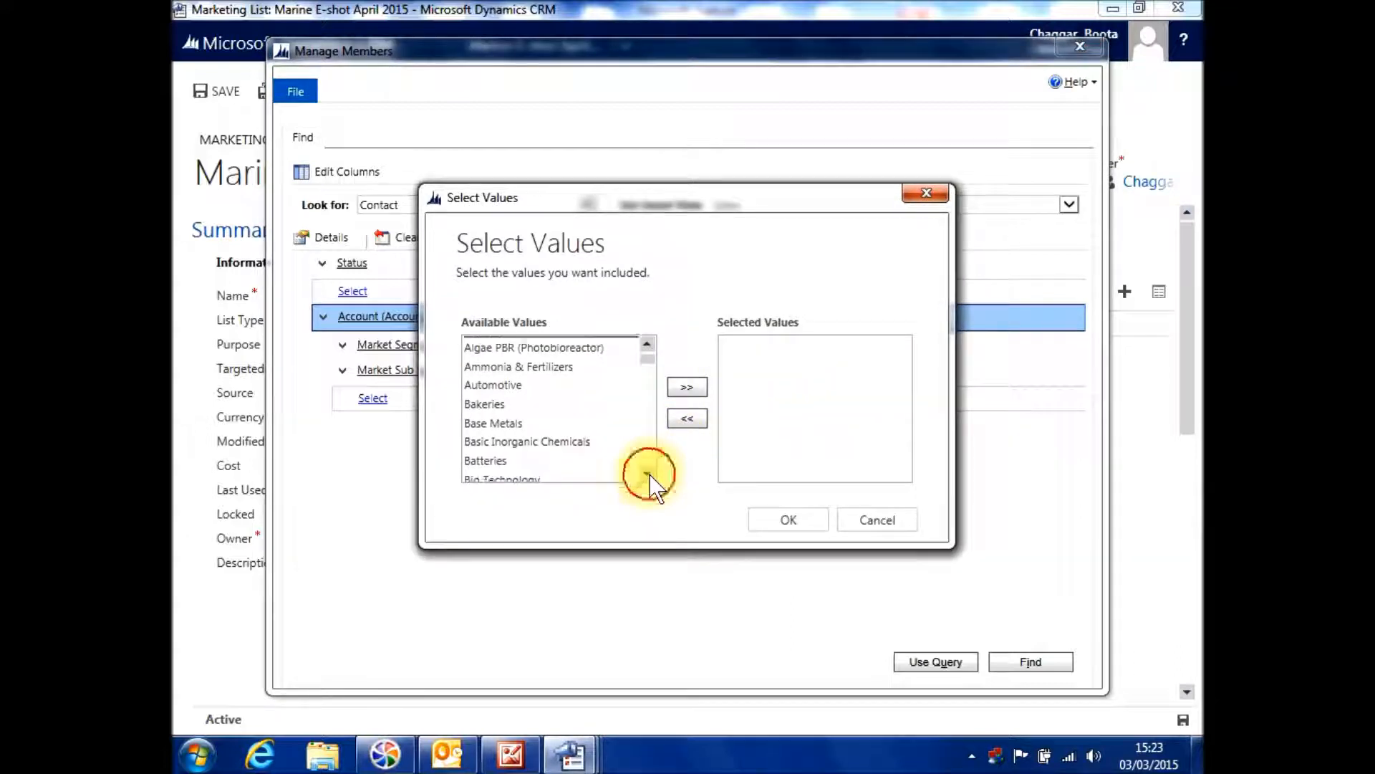
{"action": "left_click", "coordinate": [647, 474]}
{"action": "left_click", "coordinate": [648, 473]}
{"action": "left_click", "coordinate": [647, 474]}
{"action": "left_click", "coordinate": [647, 474]}
{"action": "left_click", "coordinate": [648, 473]}
{"action": "left_click", "coordinate": [648, 473]}
{"action": "left_click", "coordinate": [647, 473]}
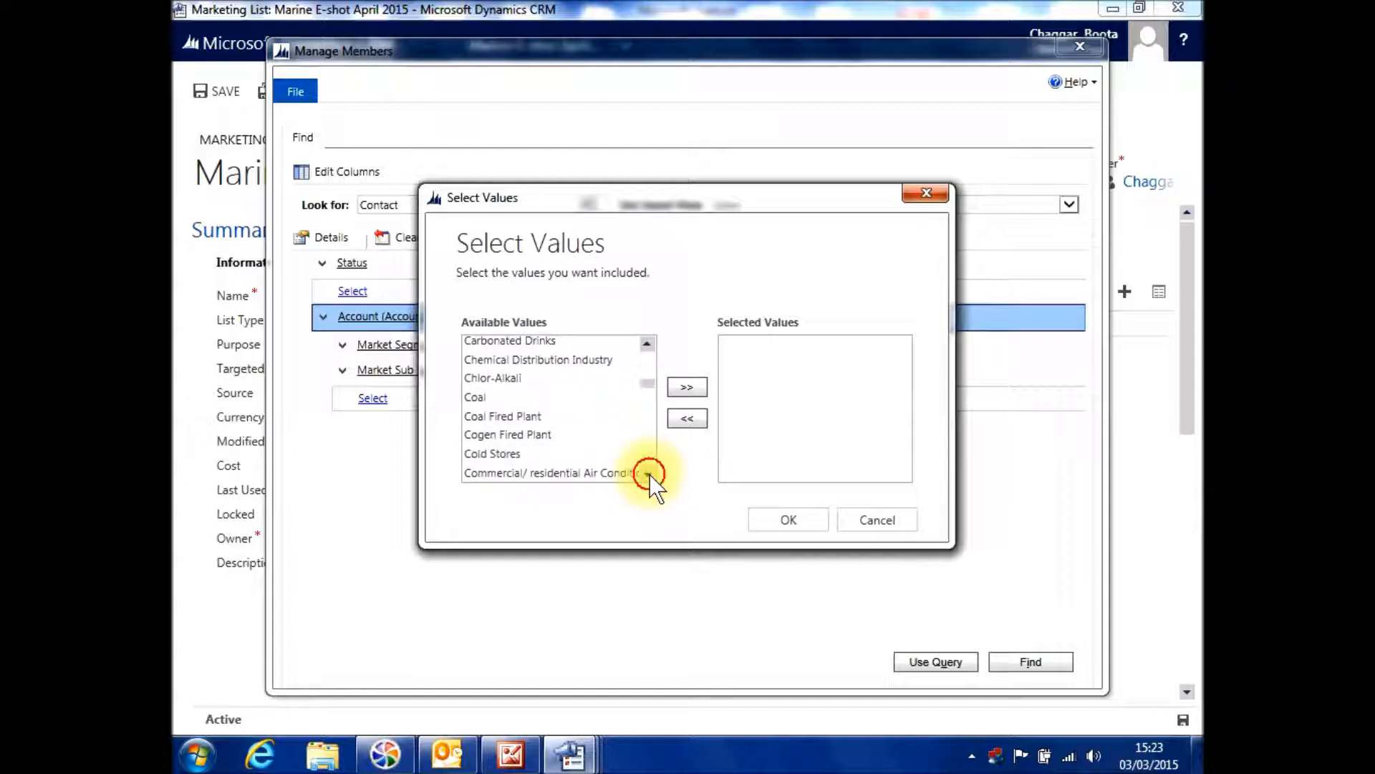
{"action": "left_click", "coordinate": [647, 473]}
{"action": "left_click", "coordinate": [648, 473]}
{"action": "left_click", "coordinate": [648, 473]}
{"action": "left_click", "coordinate": [648, 474]}
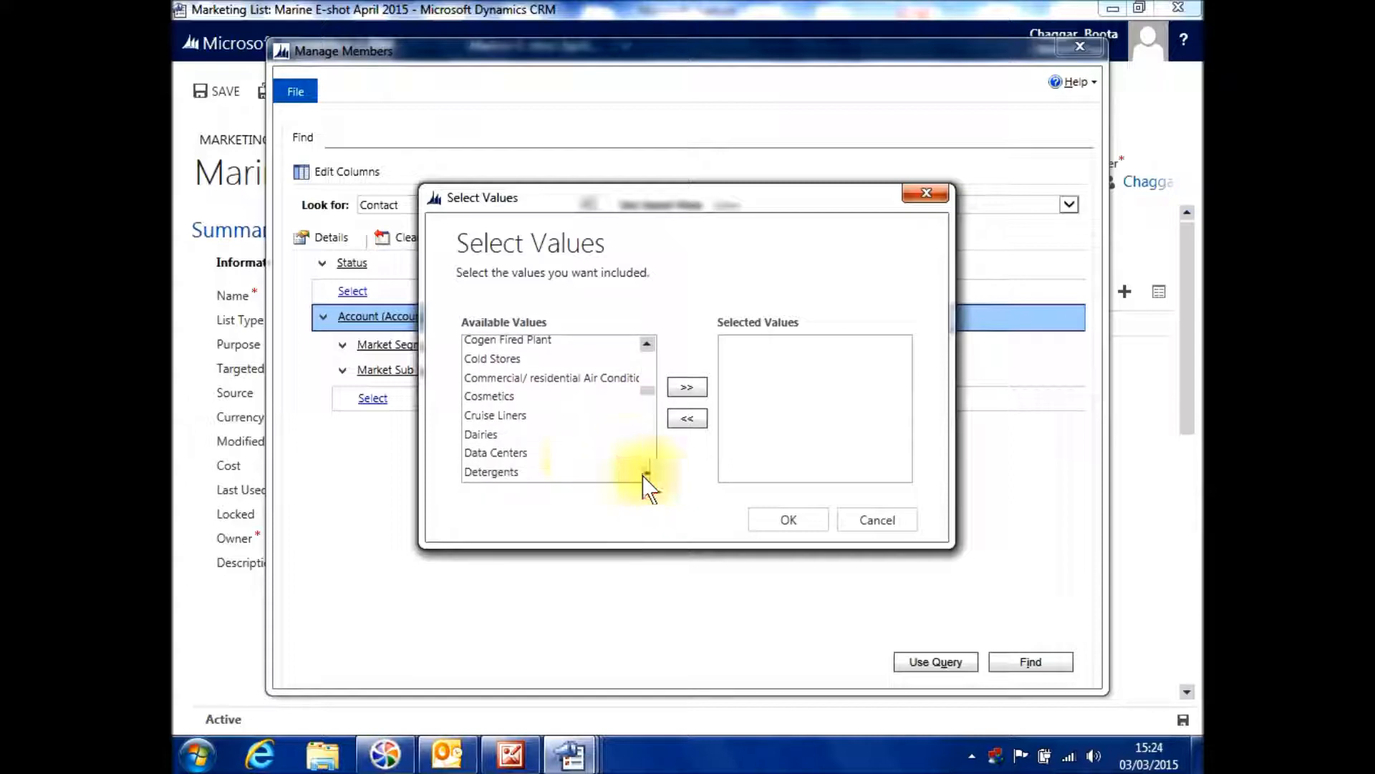
{"action": "left_click", "coordinate": [502, 415]}
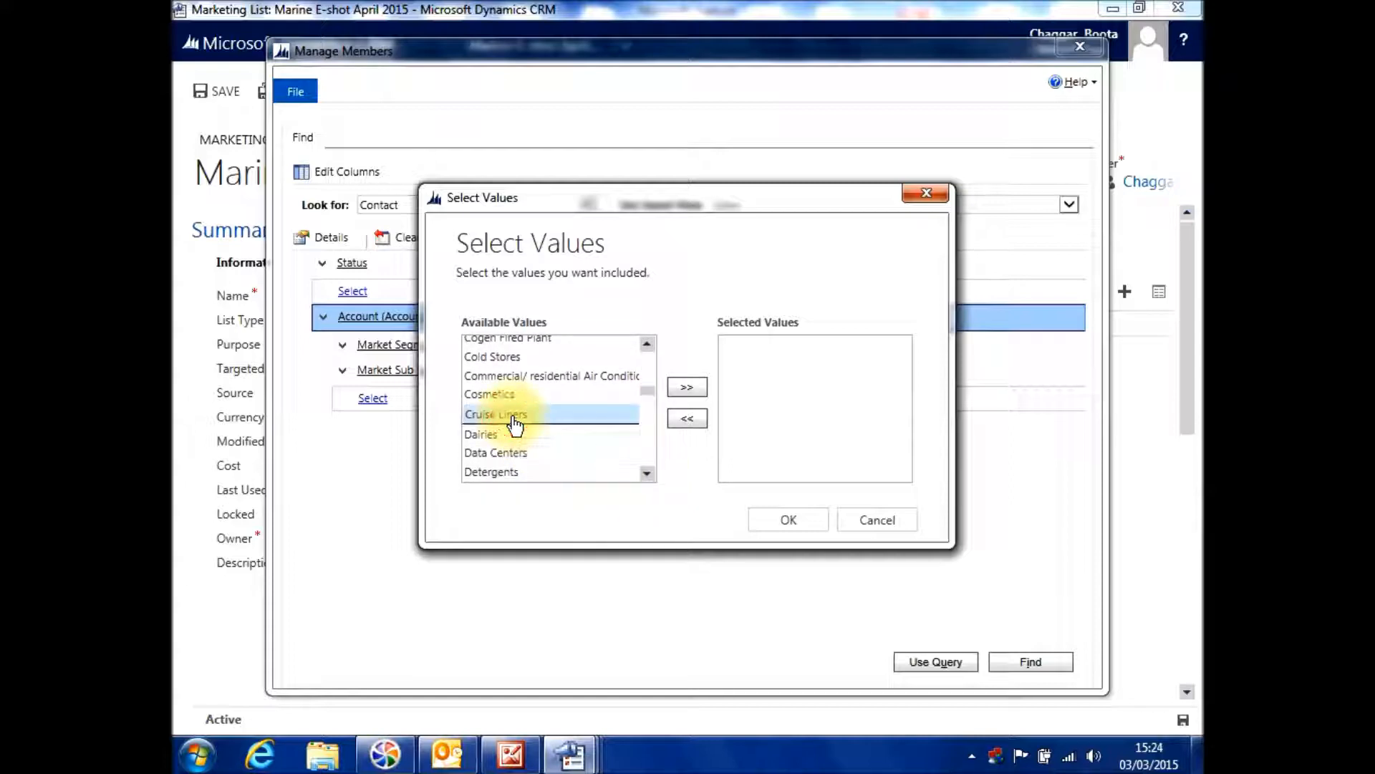
{"action": "left_click", "coordinate": [679, 391]}
{"action": "left_click", "coordinate": [784, 522]}
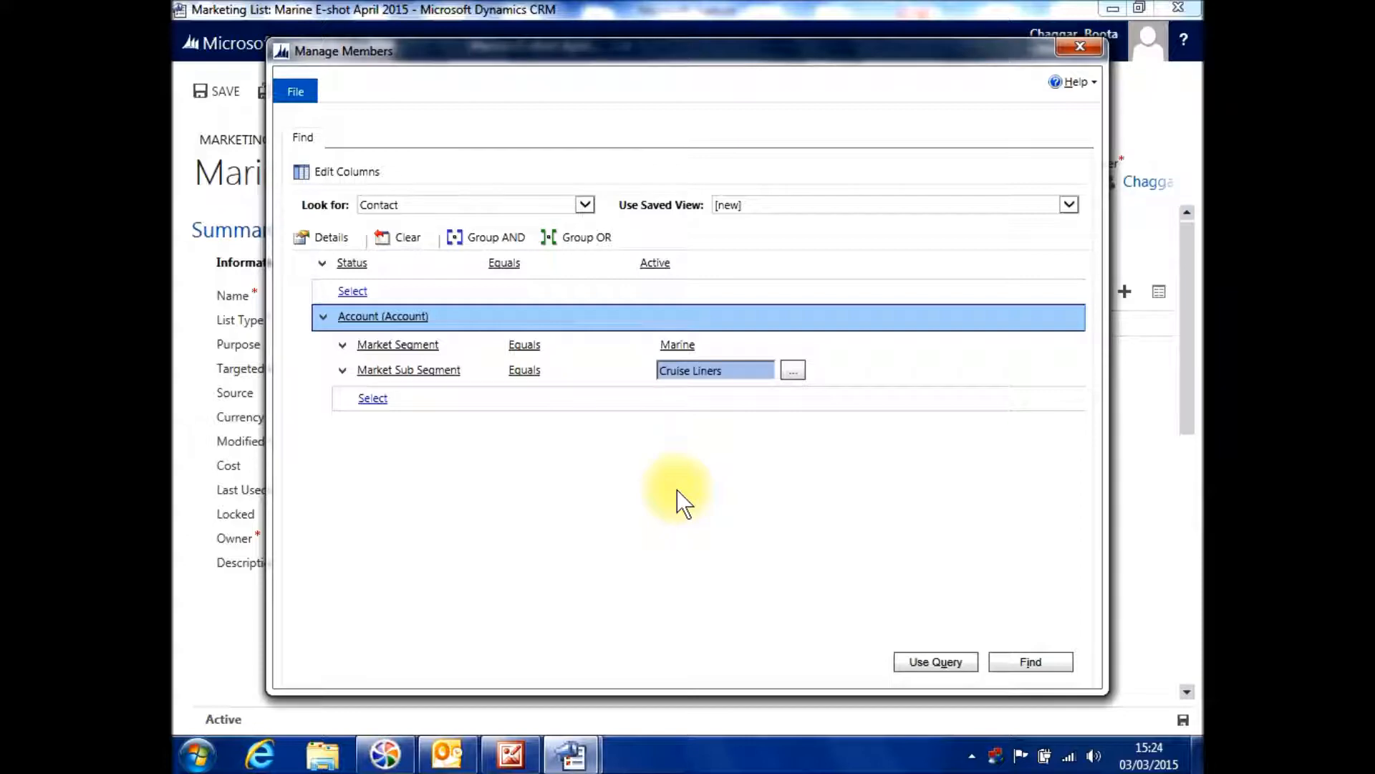
Step: Add the related record type Selection Criteria (Contact) to the member query at the contact level
{"action": "mouse_move", "coordinate": [375, 285]}
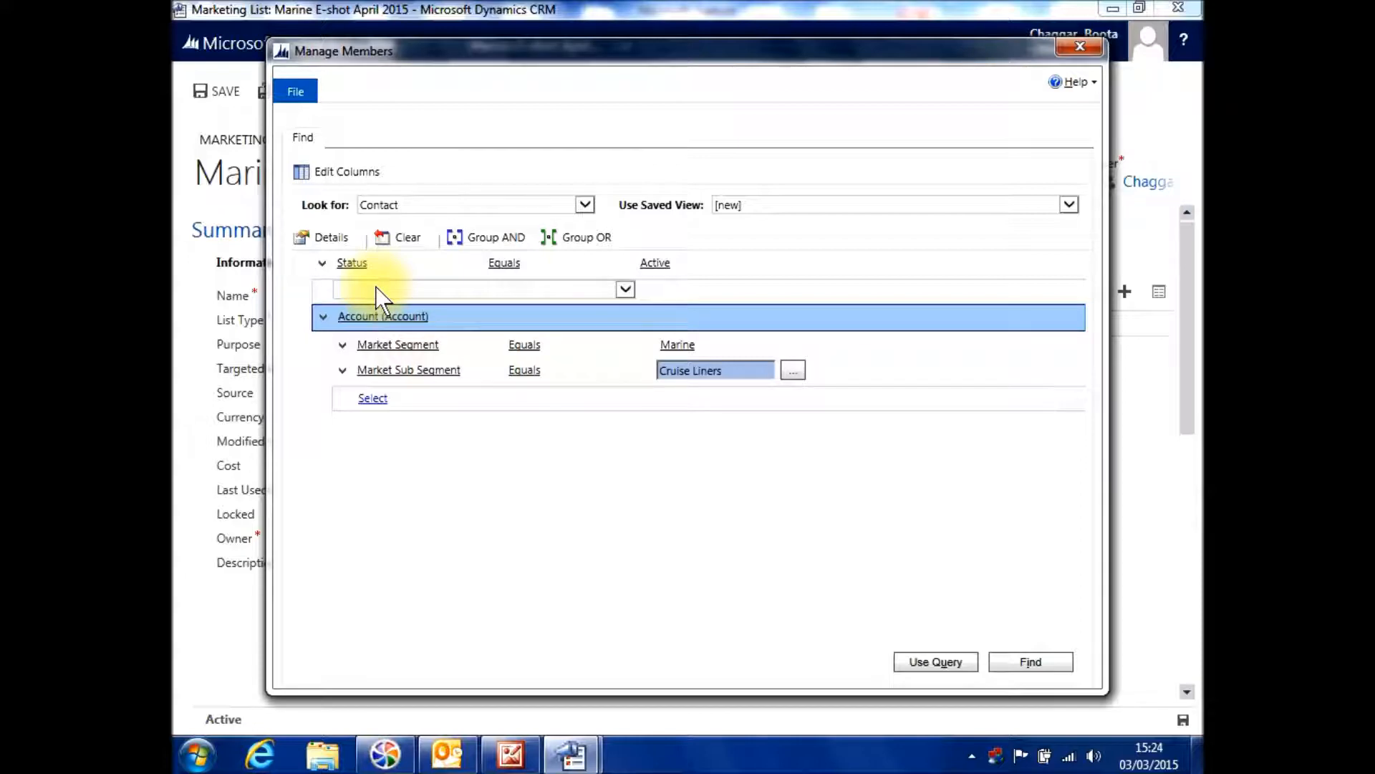
{"action": "left_click", "coordinate": [375, 287]}
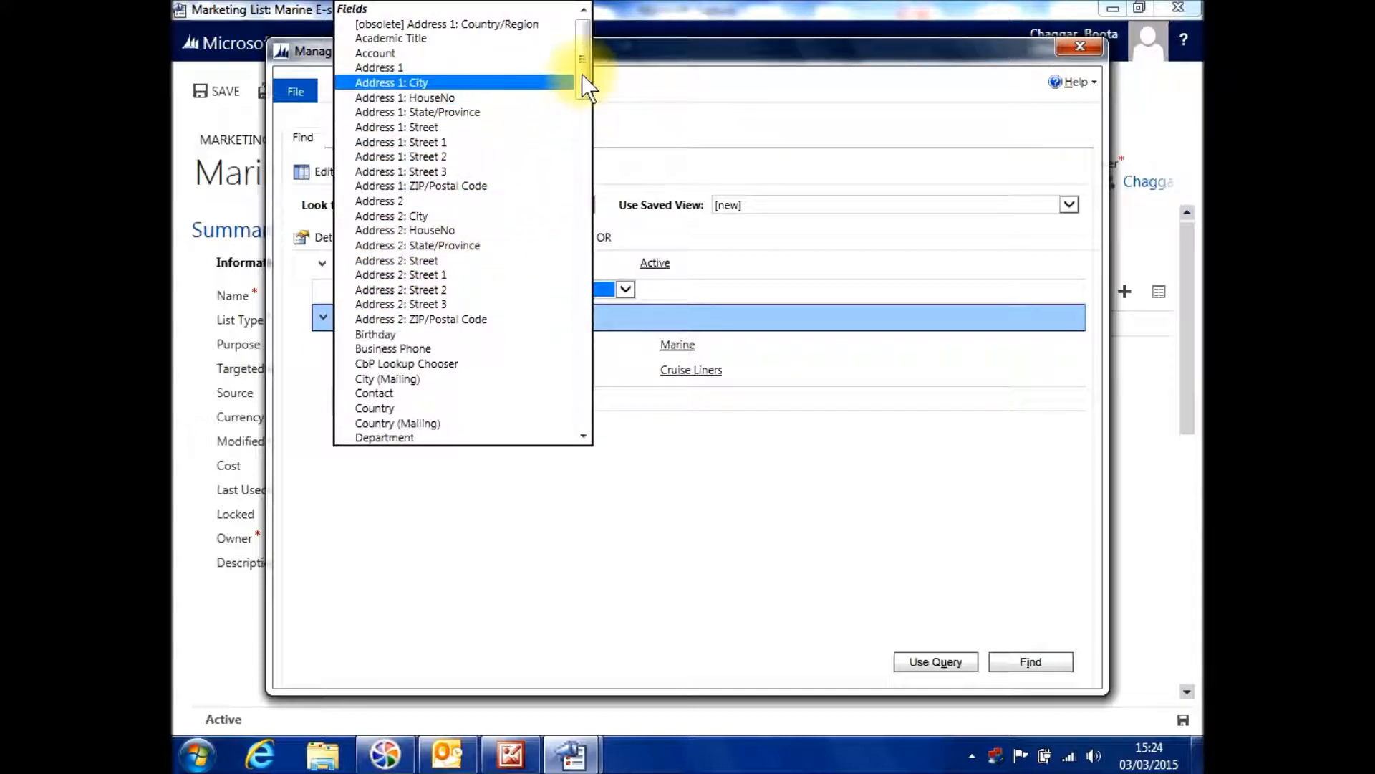
{"action": "left_click_drag", "start_coordinate": [581, 75], "coordinate": [553, 406]}
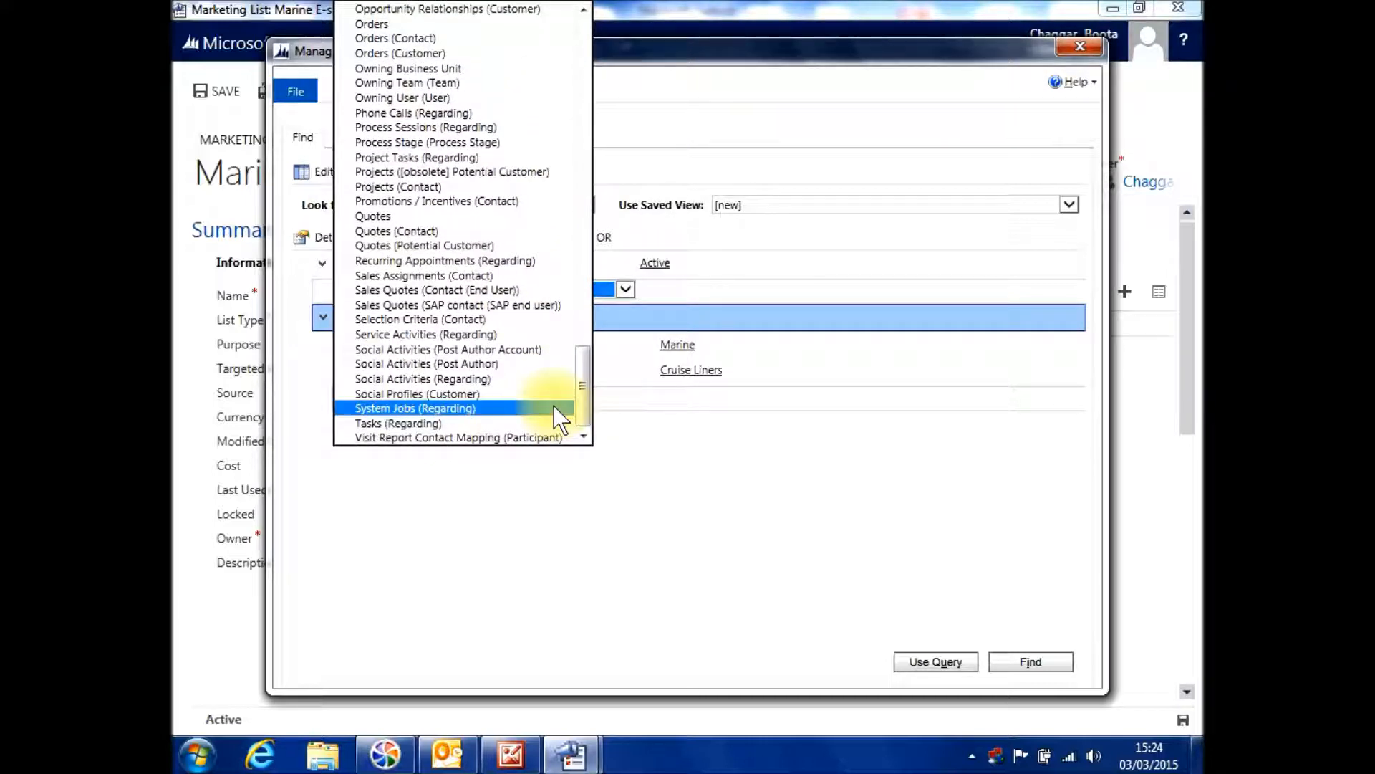
{"action": "left_click", "coordinate": [441, 319]}
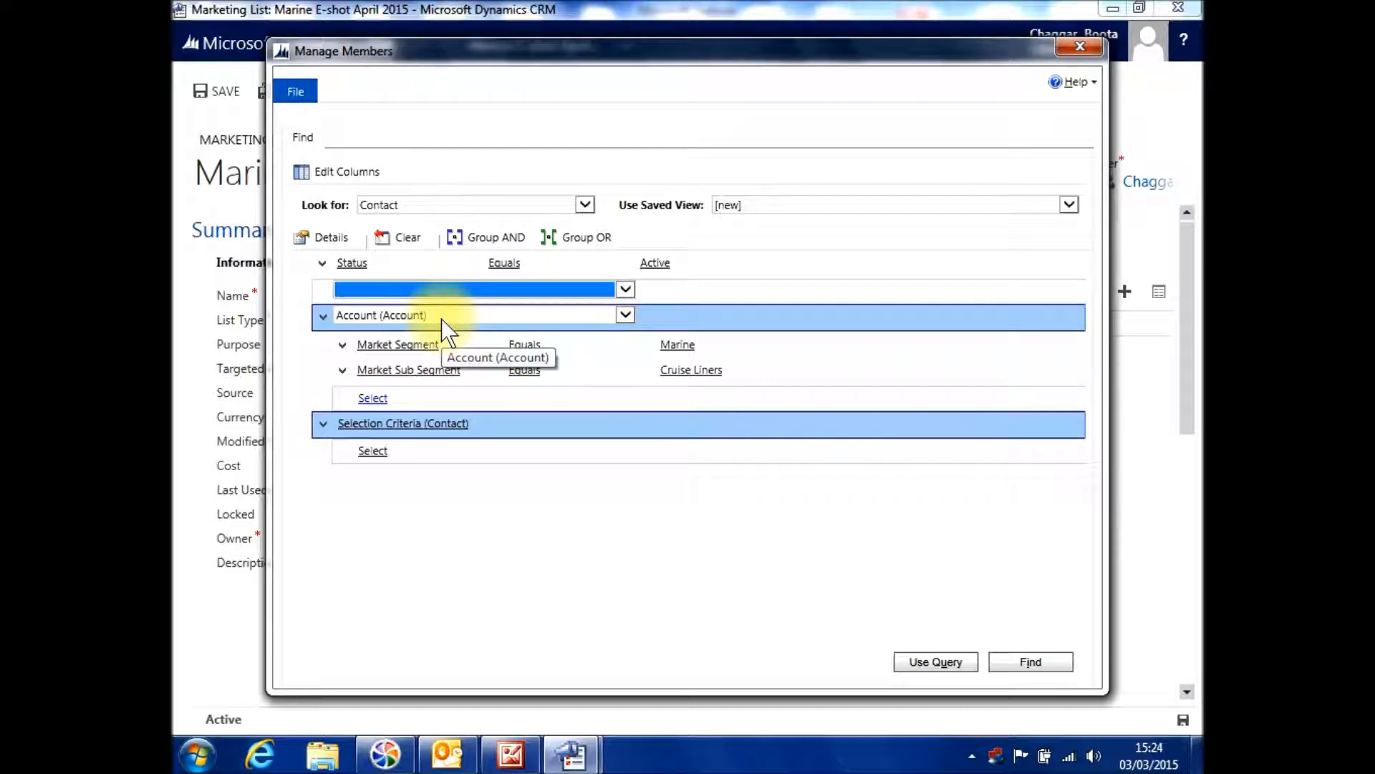
Step: Add a Selection Group condition with the Equals operator under Selection Criteria (Contact)
{"action": "mouse_move", "coordinate": [385, 451]}
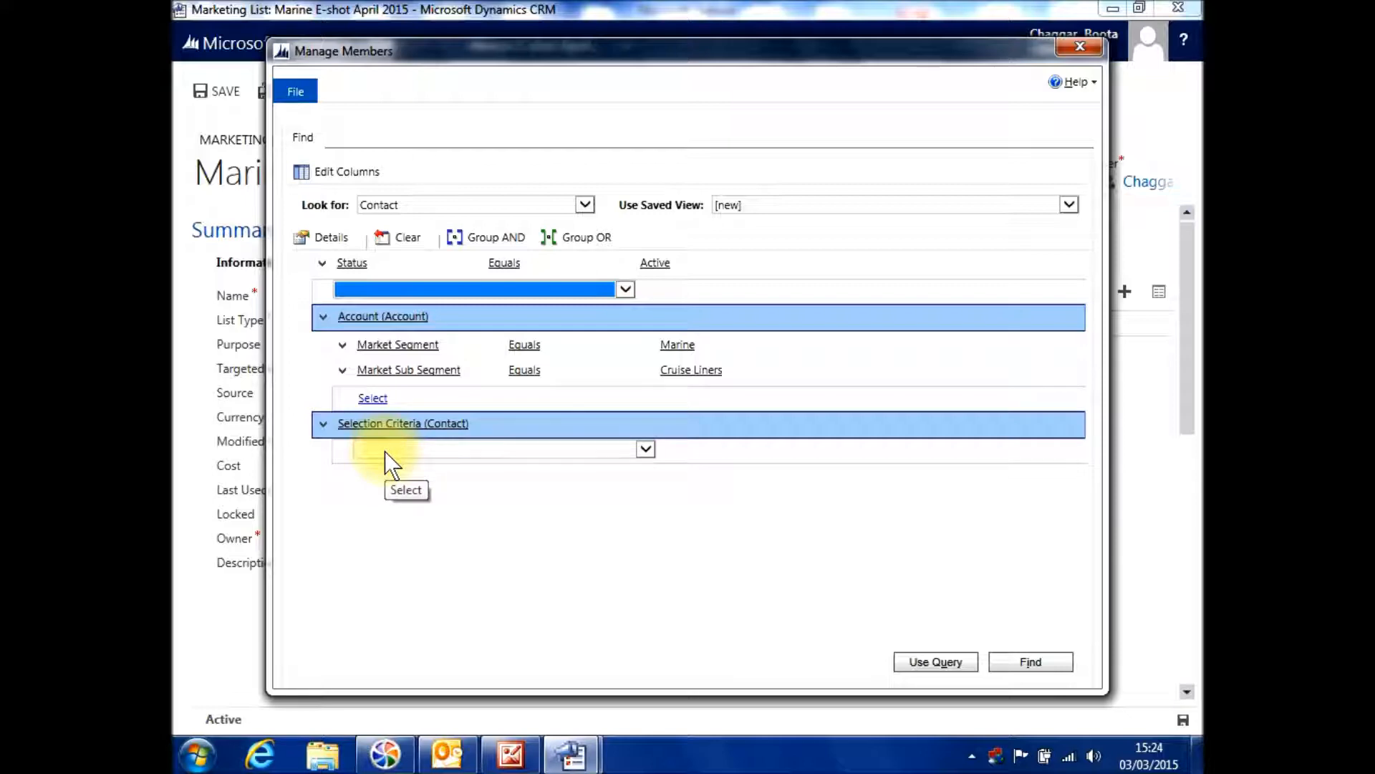
{"action": "left_click", "coordinate": [385, 452]}
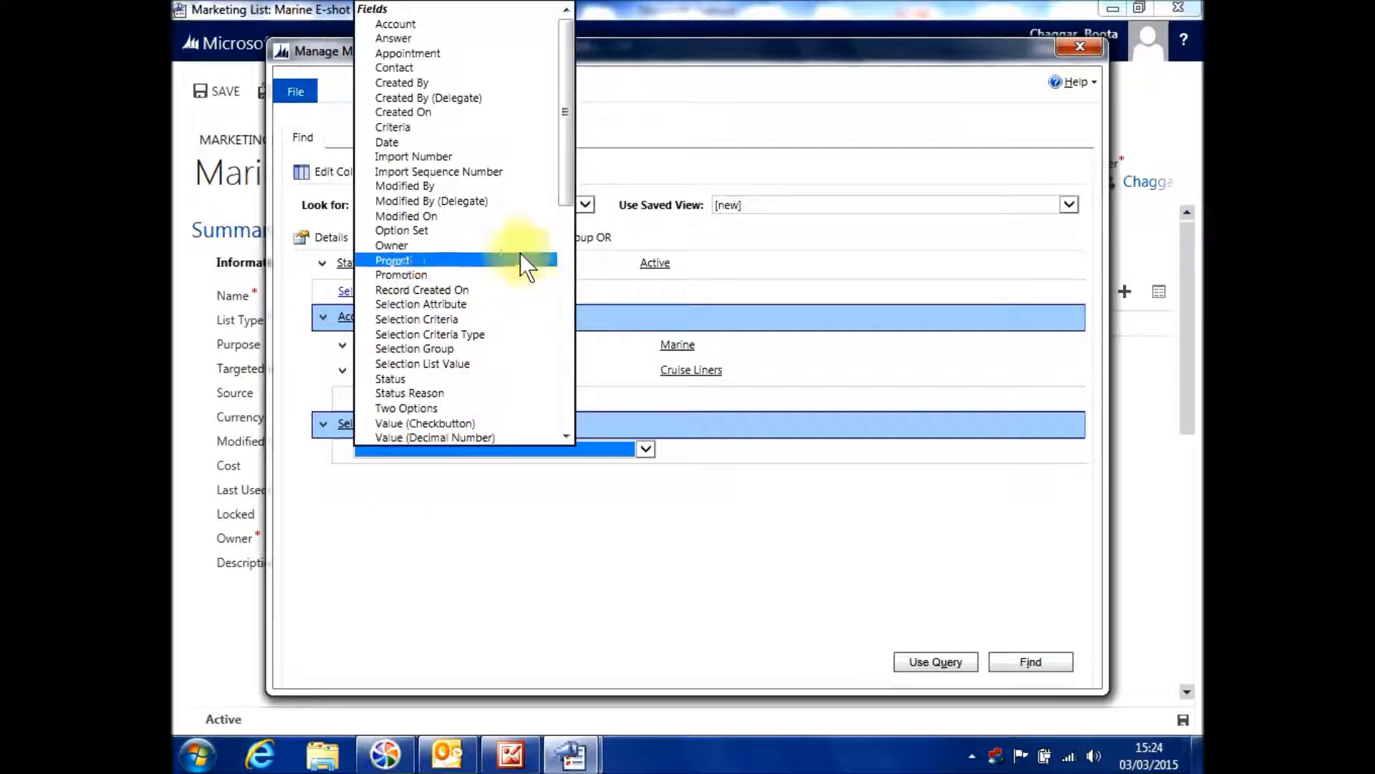
{"action": "left_click_drag", "start_coordinate": [562, 178], "coordinate": [557, 214]}
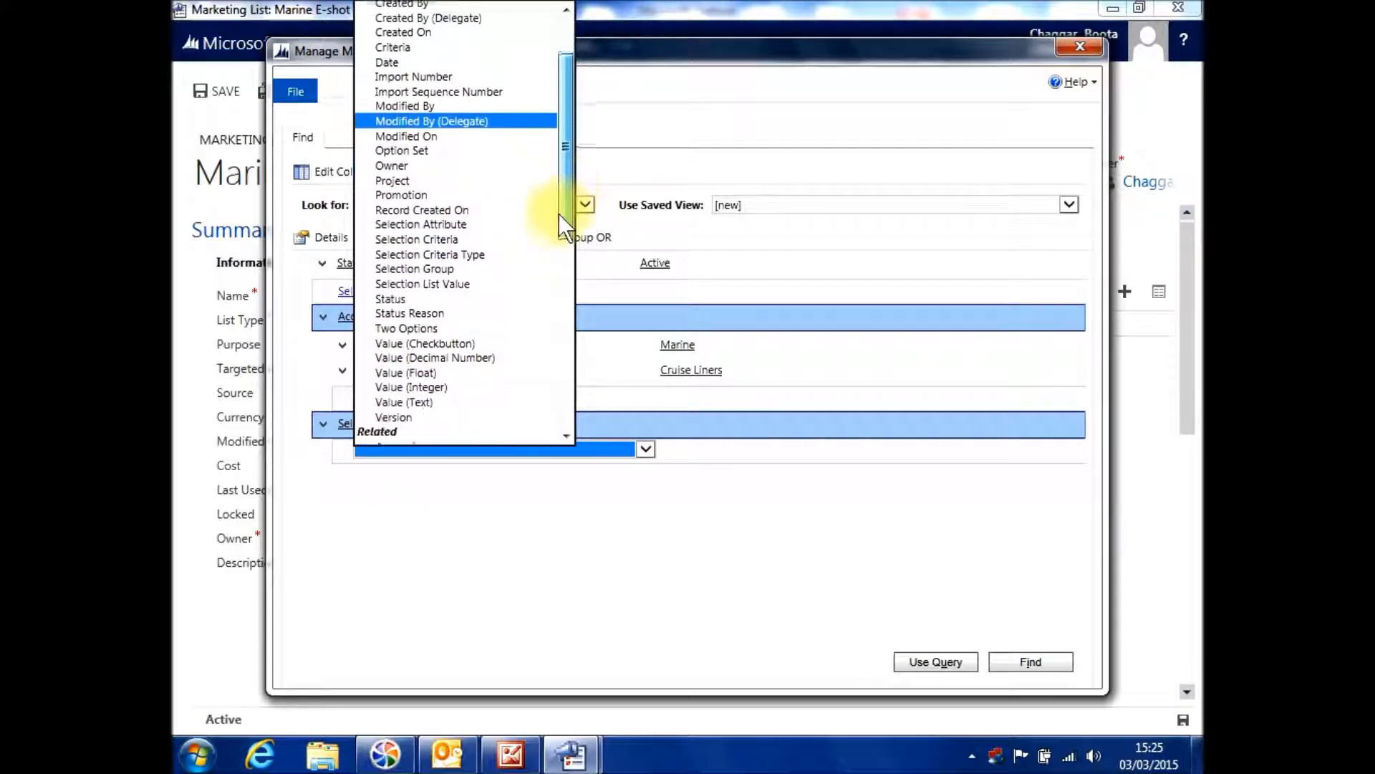
{"action": "left_click", "coordinate": [455, 265]}
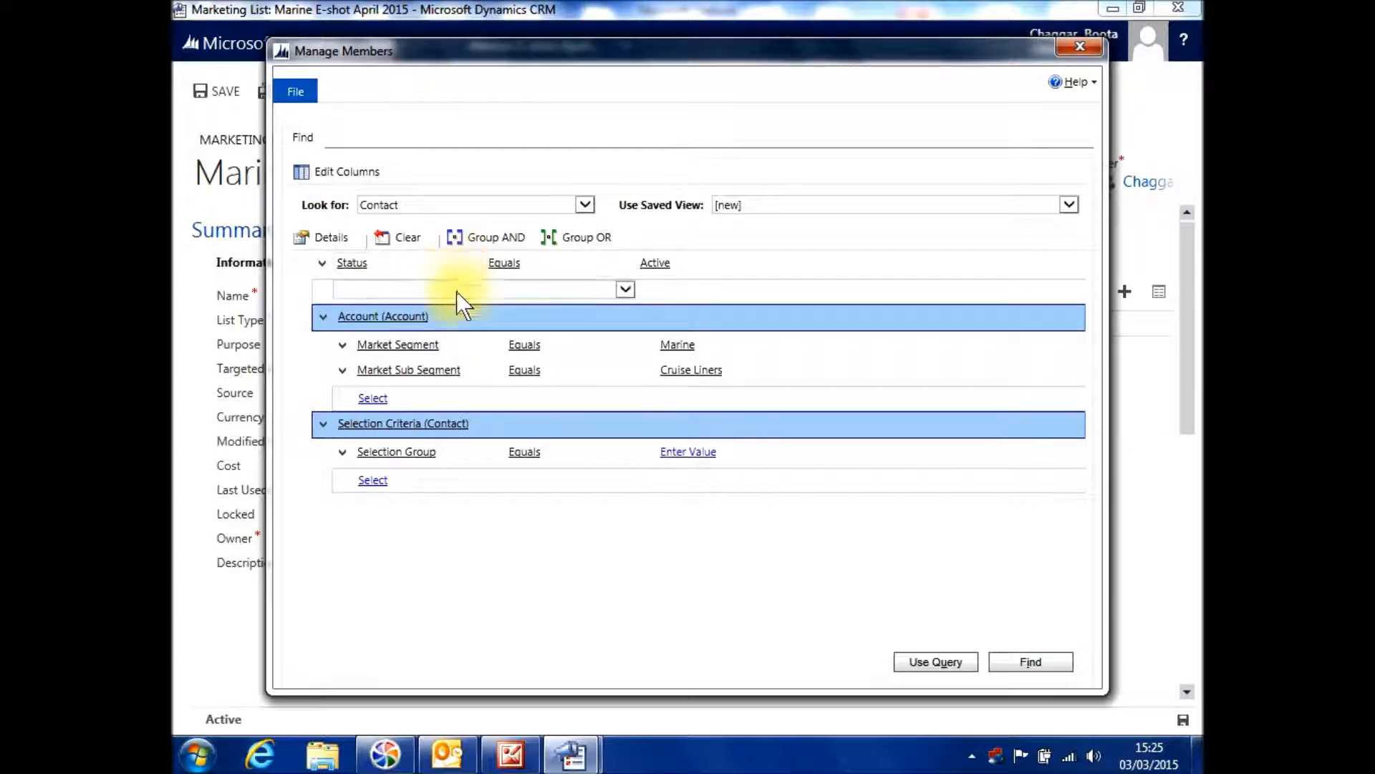
Step: Look up selection groups matching "Global" and set the Selection Group condition's value to Global Product Interests
{"action": "mouse_move", "coordinate": [575, 454]}
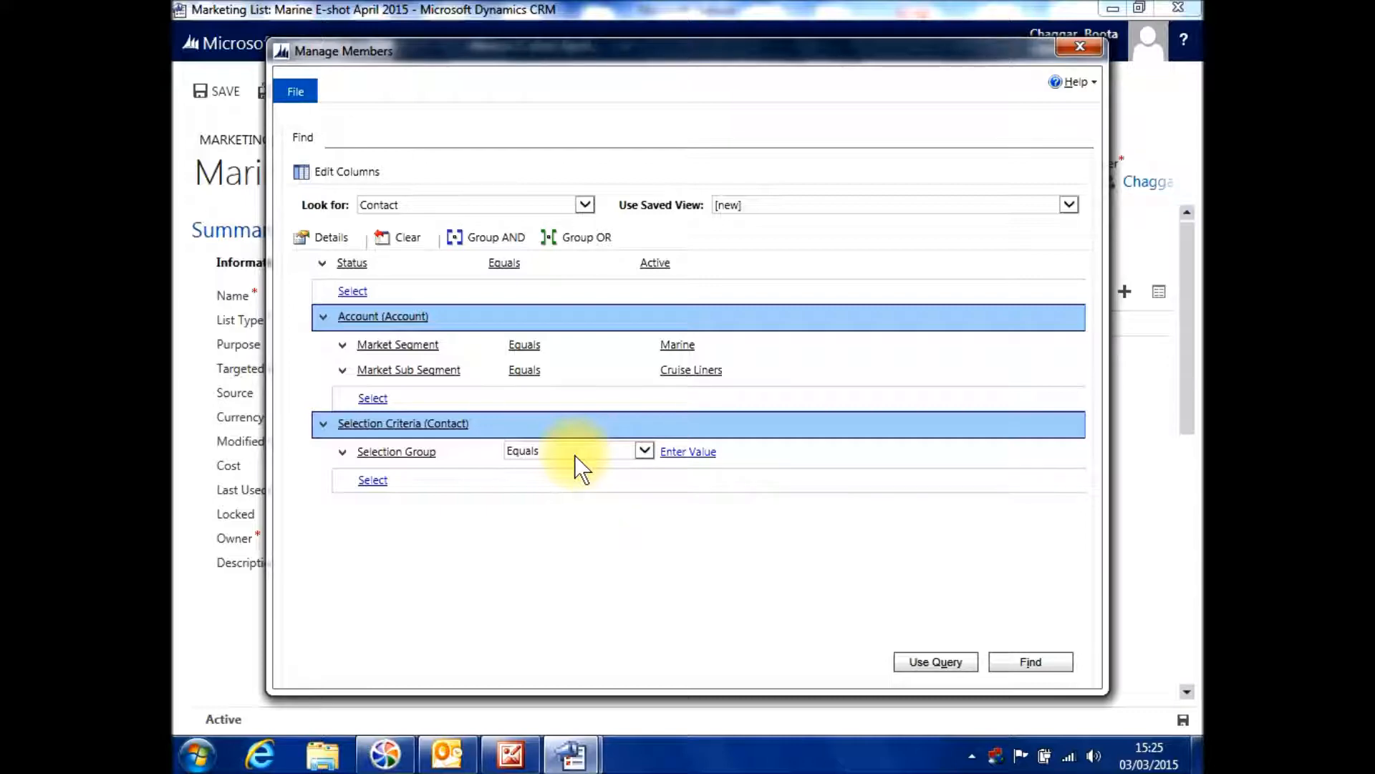
{"action": "mouse_move", "coordinate": [673, 452]}
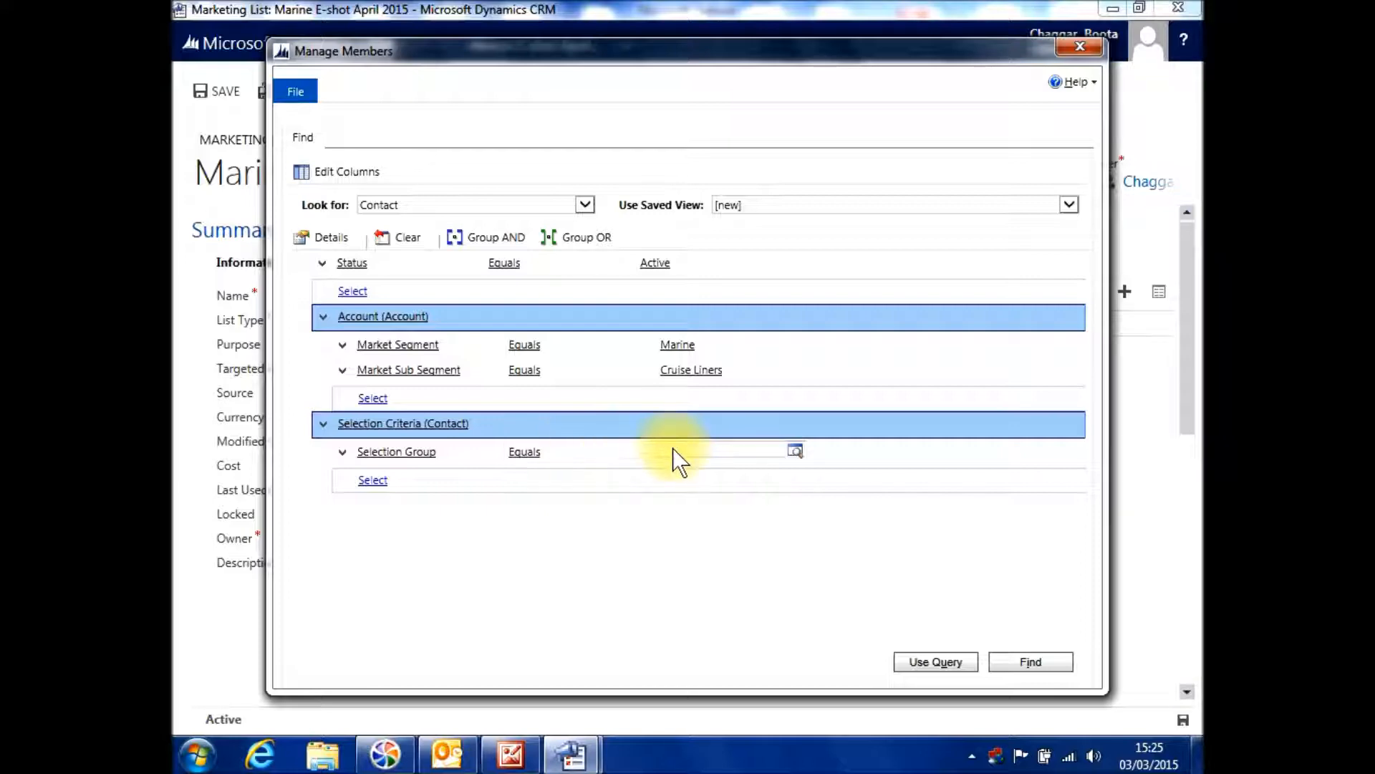
{"action": "left_click", "coordinate": [795, 451]}
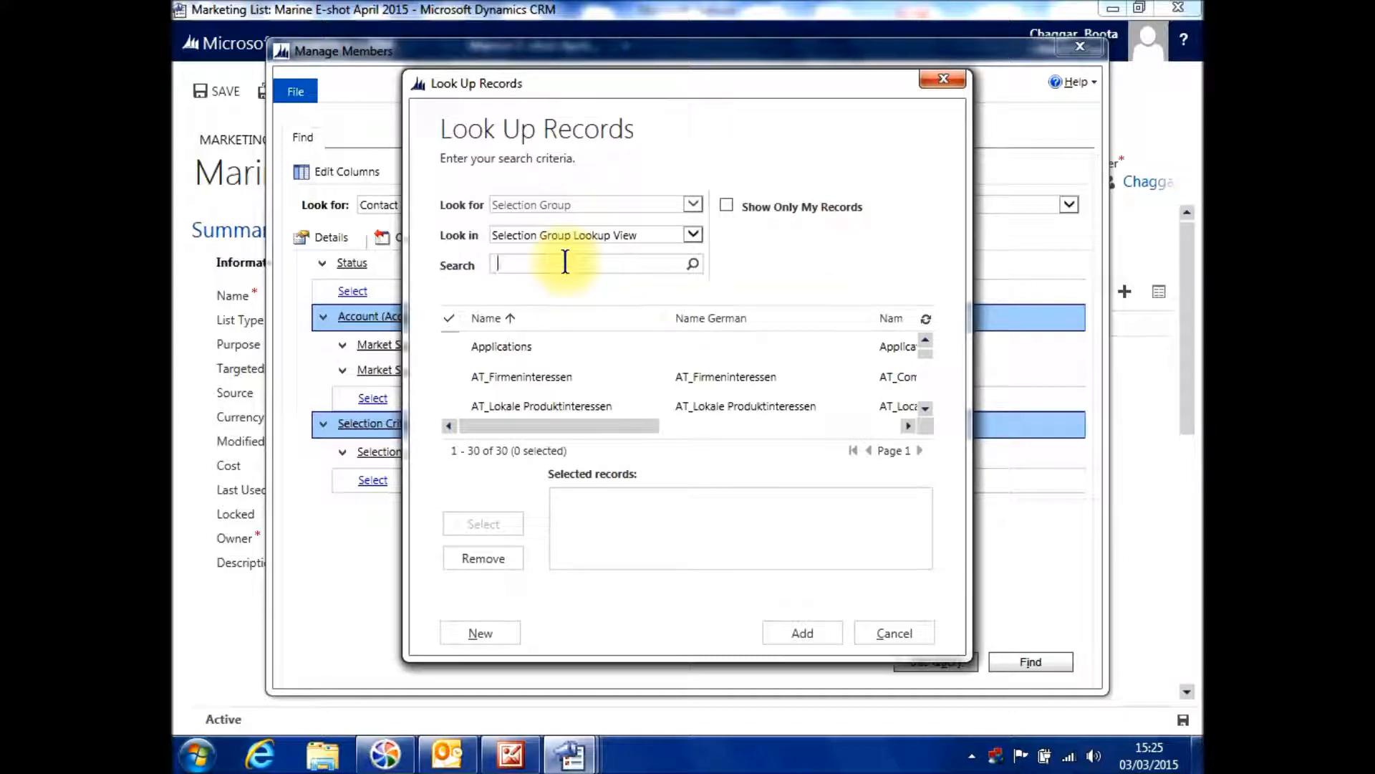
{"action": "type", "text": "Global"}
{"action": "key", "text": "Return"}
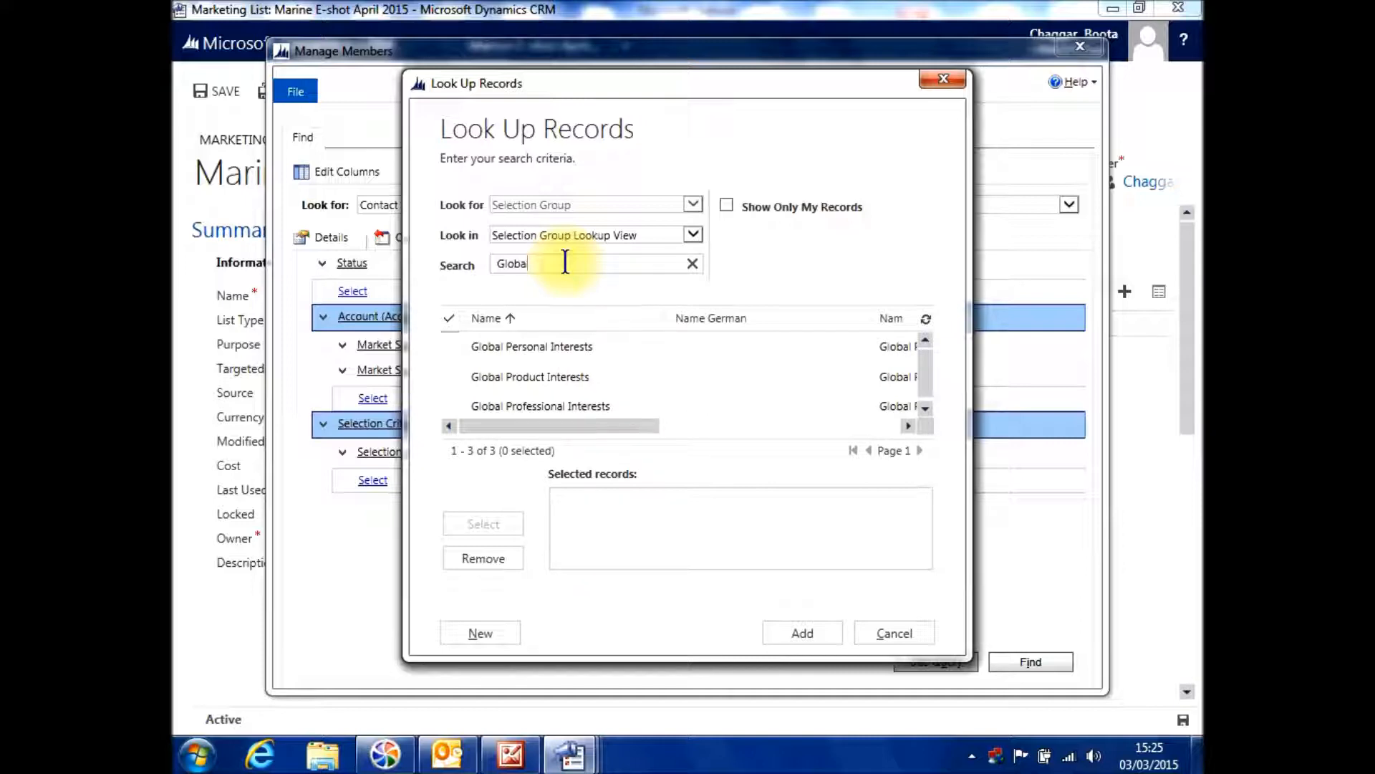
{"action": "left_click", "coordinate": [451, 380]}
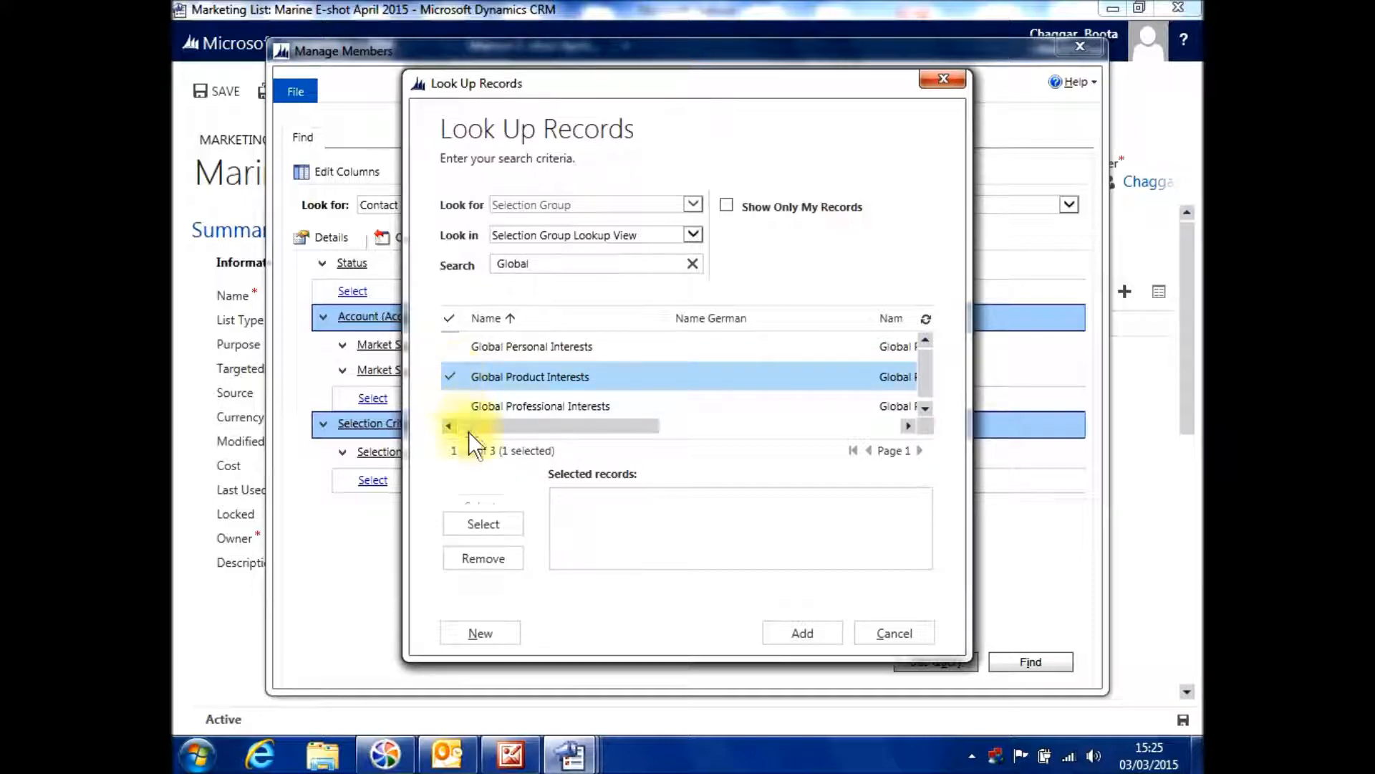
{"action": "left_click", "coordinate": [485, 525]}
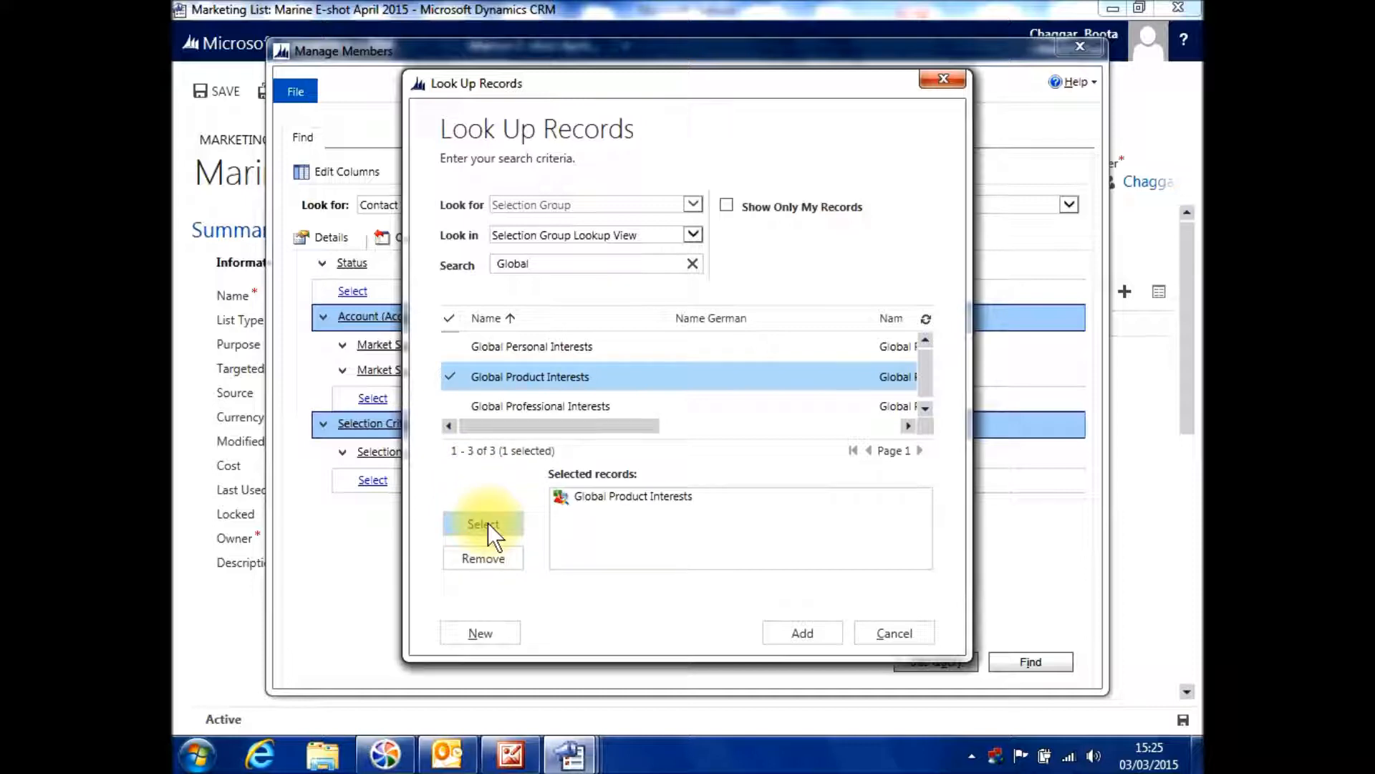
{"action": "left_click", "coordinate": [797, 636]}
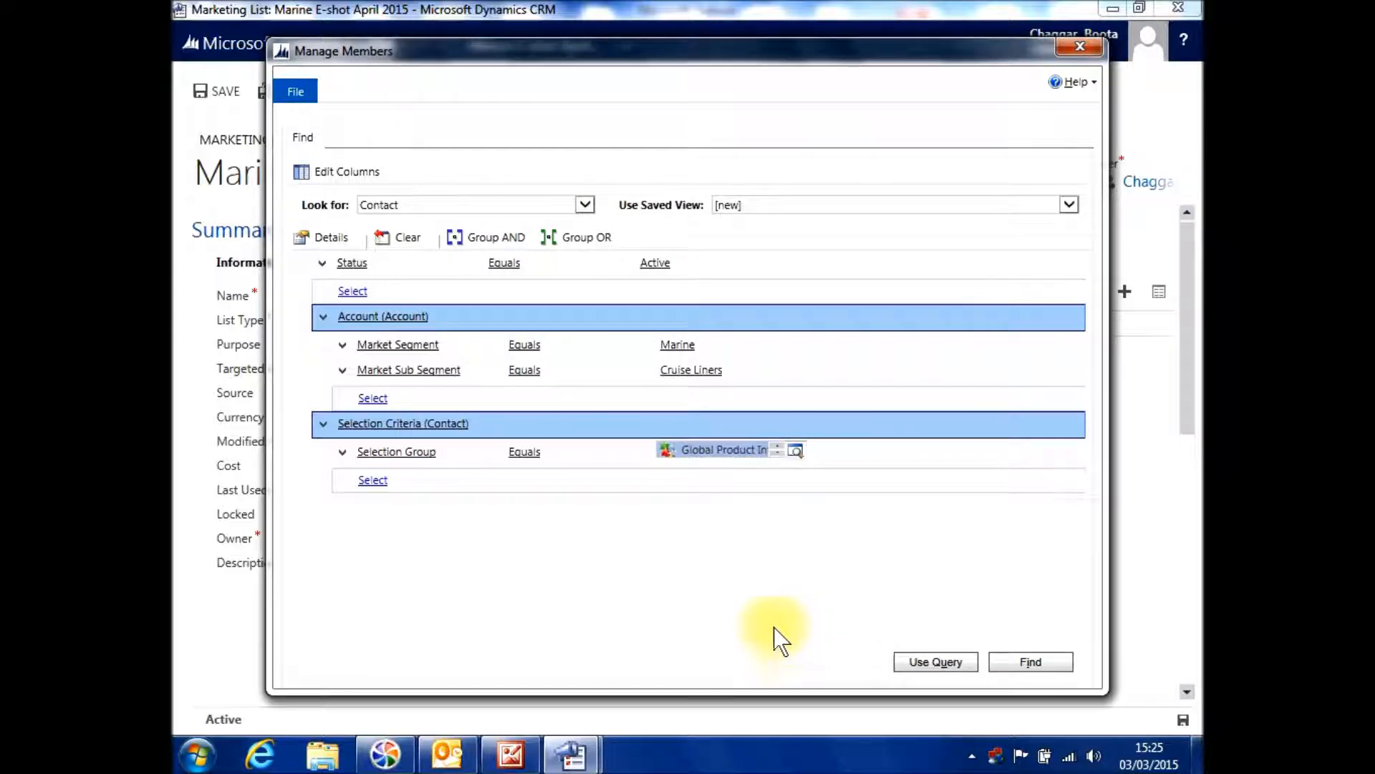
Step: Add a Selection Attribute condition with the Equals operator under Selection Criteria (Contact)
{"action": "left_click", "coordinate": [378, 481]}
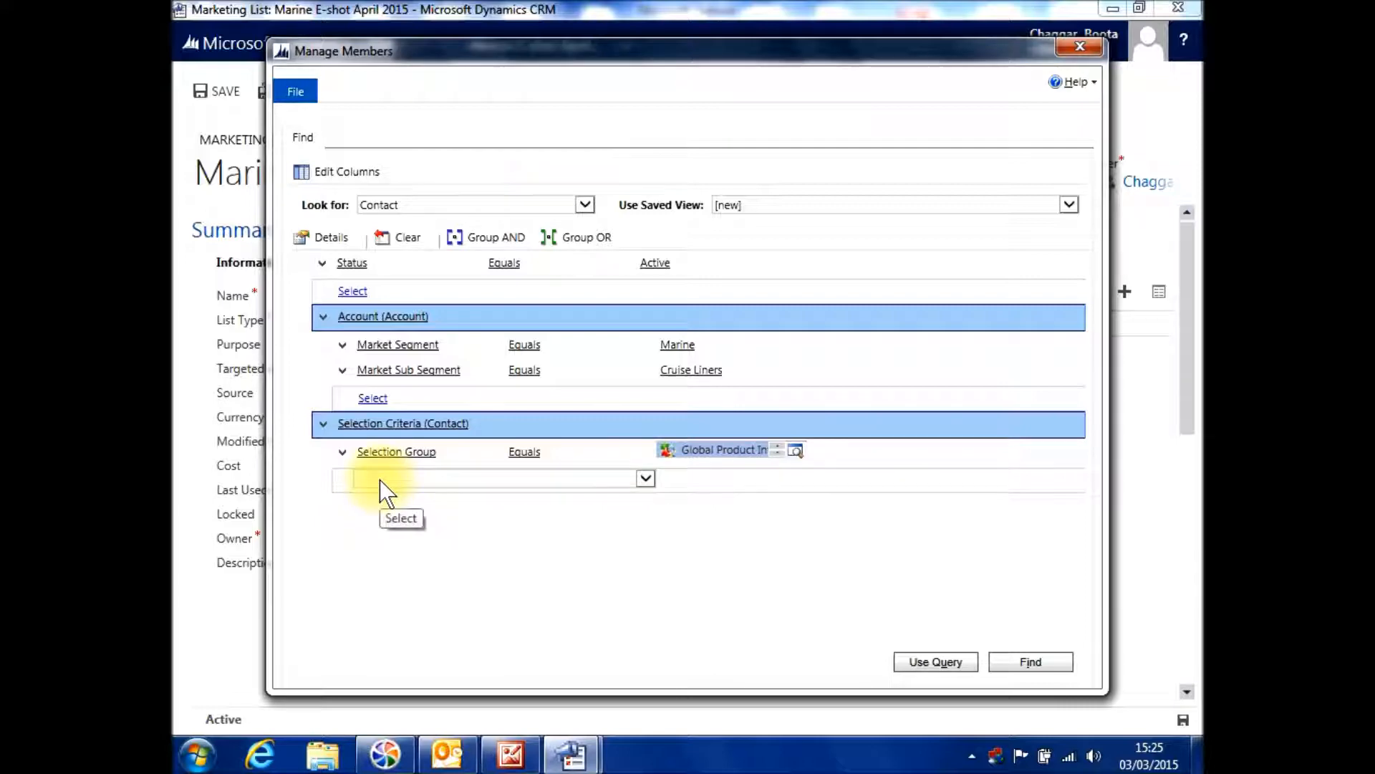
{"action": "left_click", "coordinate": [384, 480]}
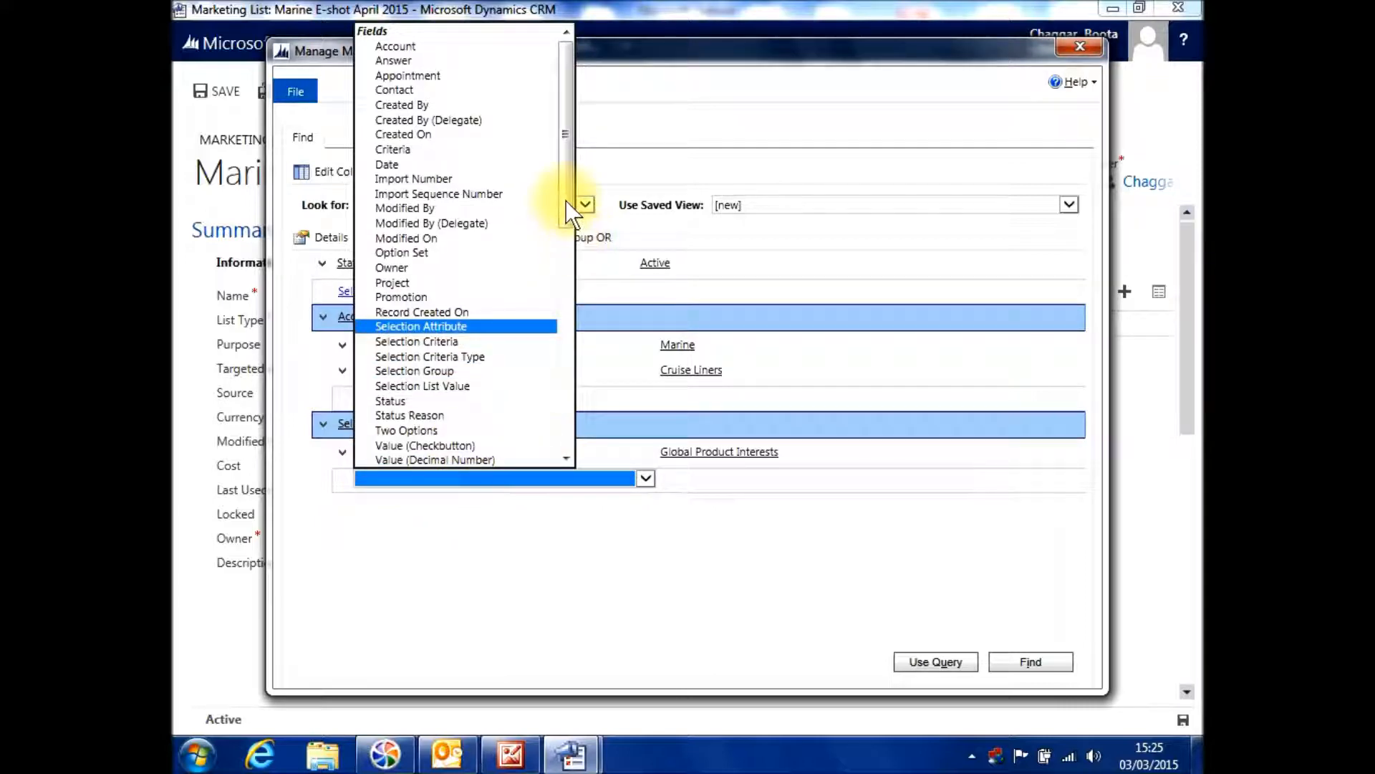
{"action": "left_click_drag", "start_coordinate": [566, 201], "coordinate": [566, 205]}
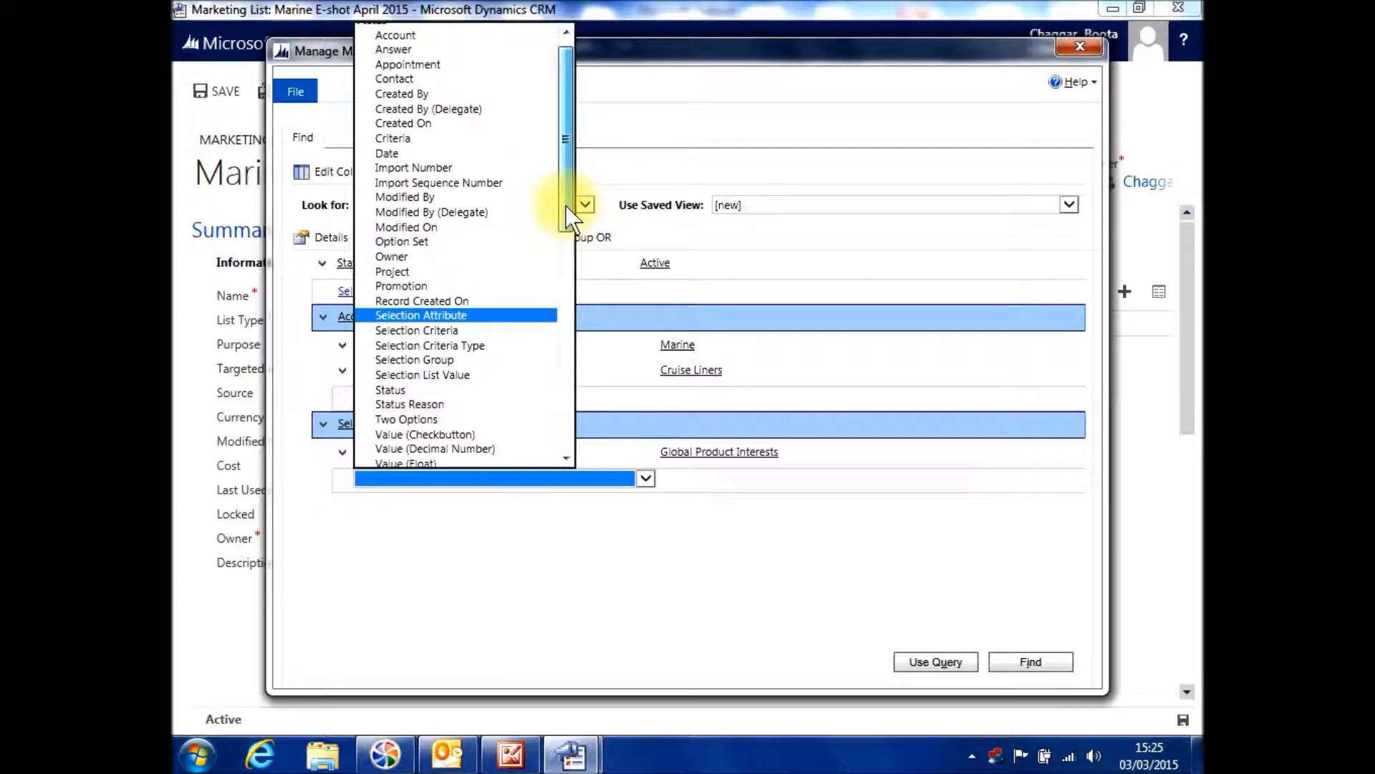
{"action": "left_click_drag", "start_coordinate": [565, 205], "coordinate": [565, 217]}
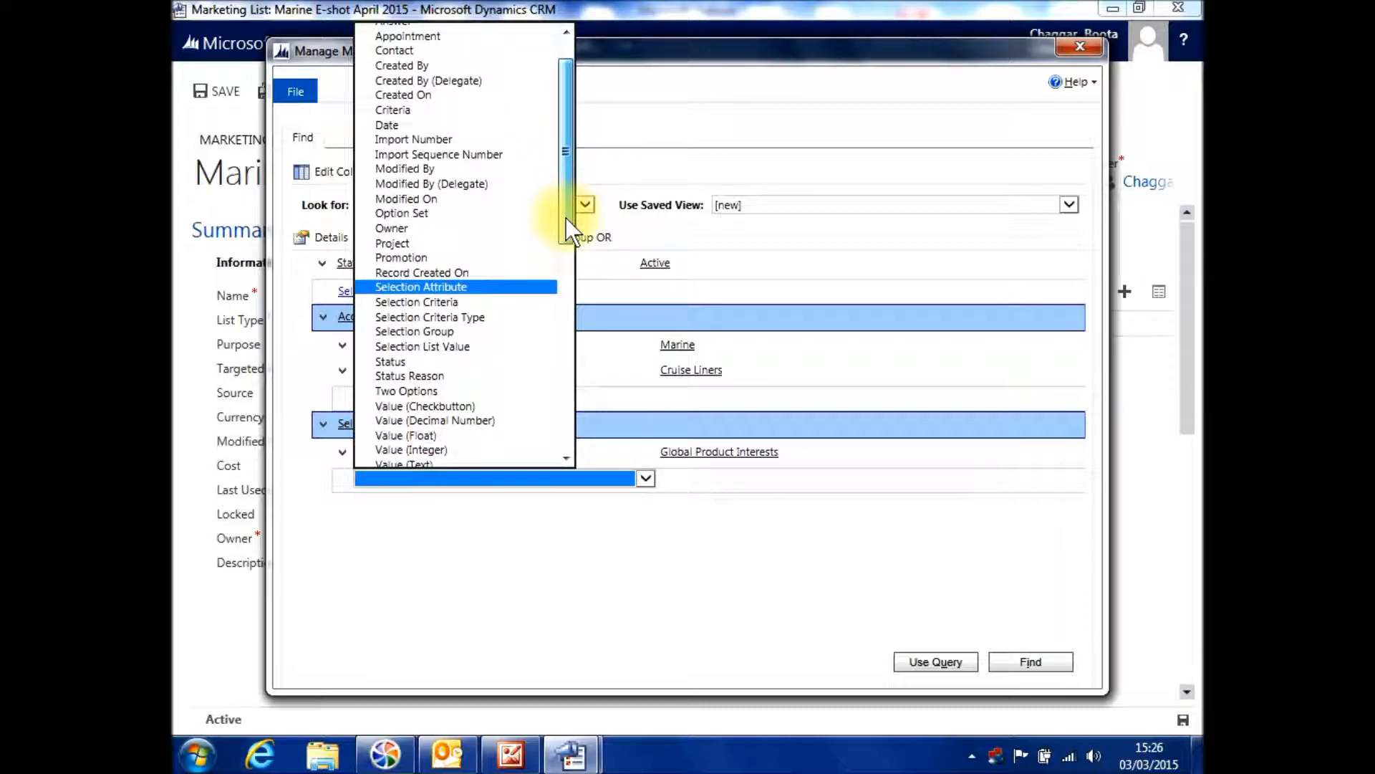
{"action": "left_click", "coordinate": [493, 287]}
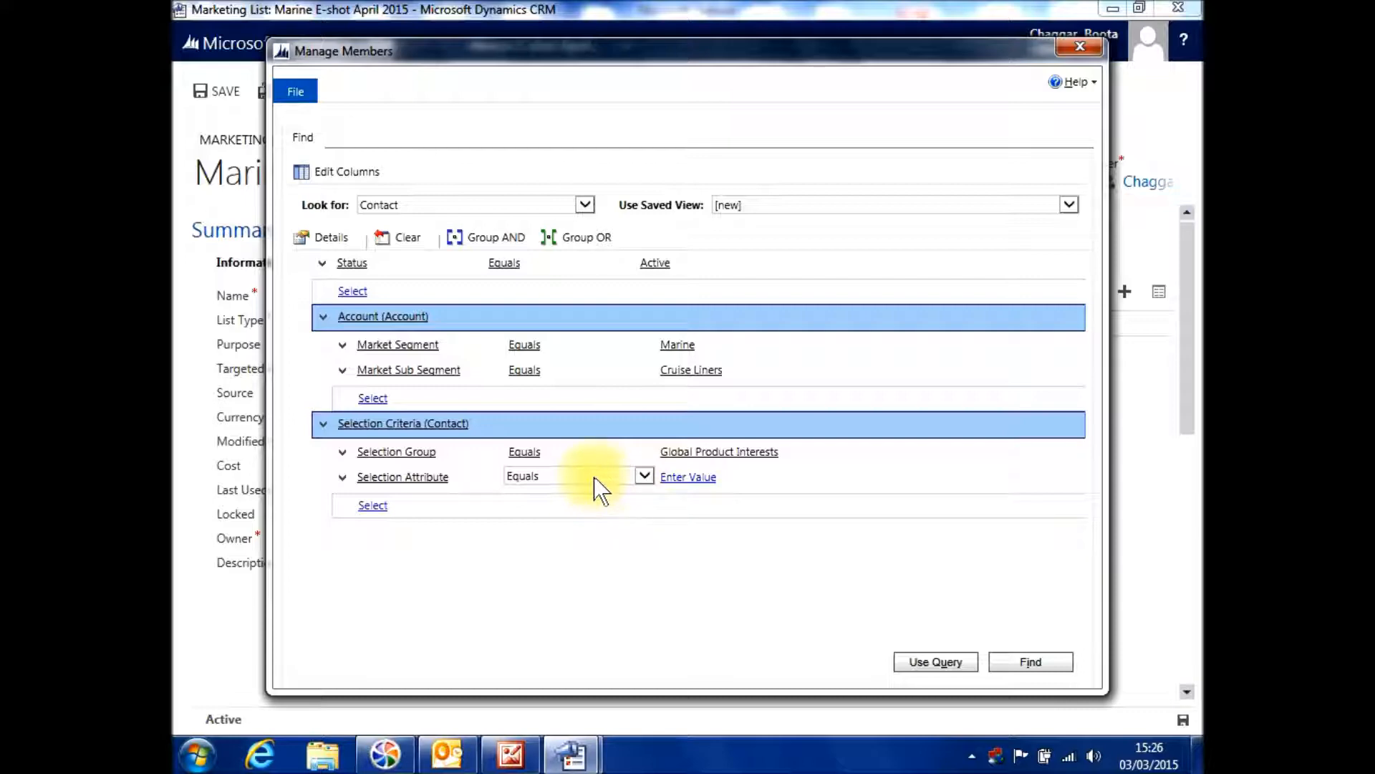
Step: Open the record lookup for the Selection Attribute condition's value and search the selection attributes for "BTC"
{"action": "left_click", "coordinate": [677, 477]}
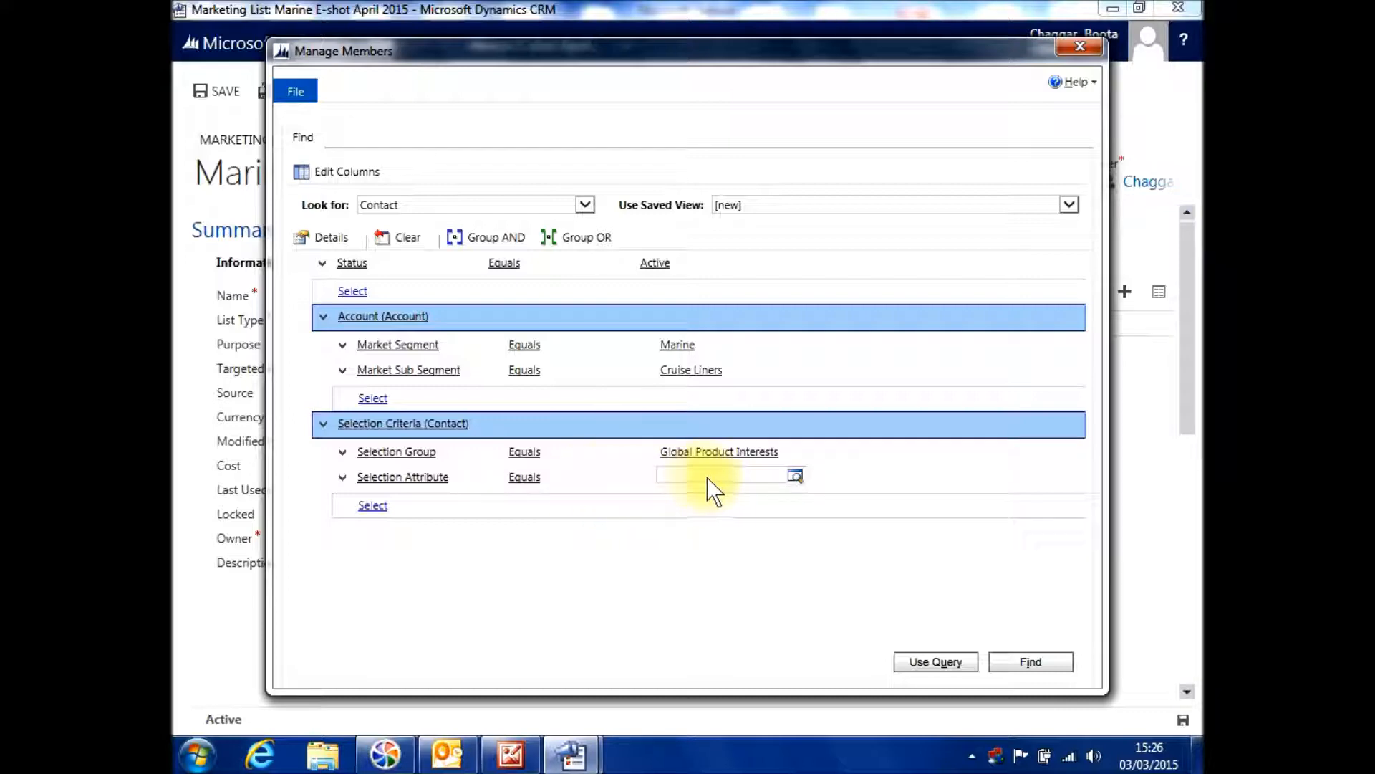
{"action": "left_click", "coordinate": [795, 478]}
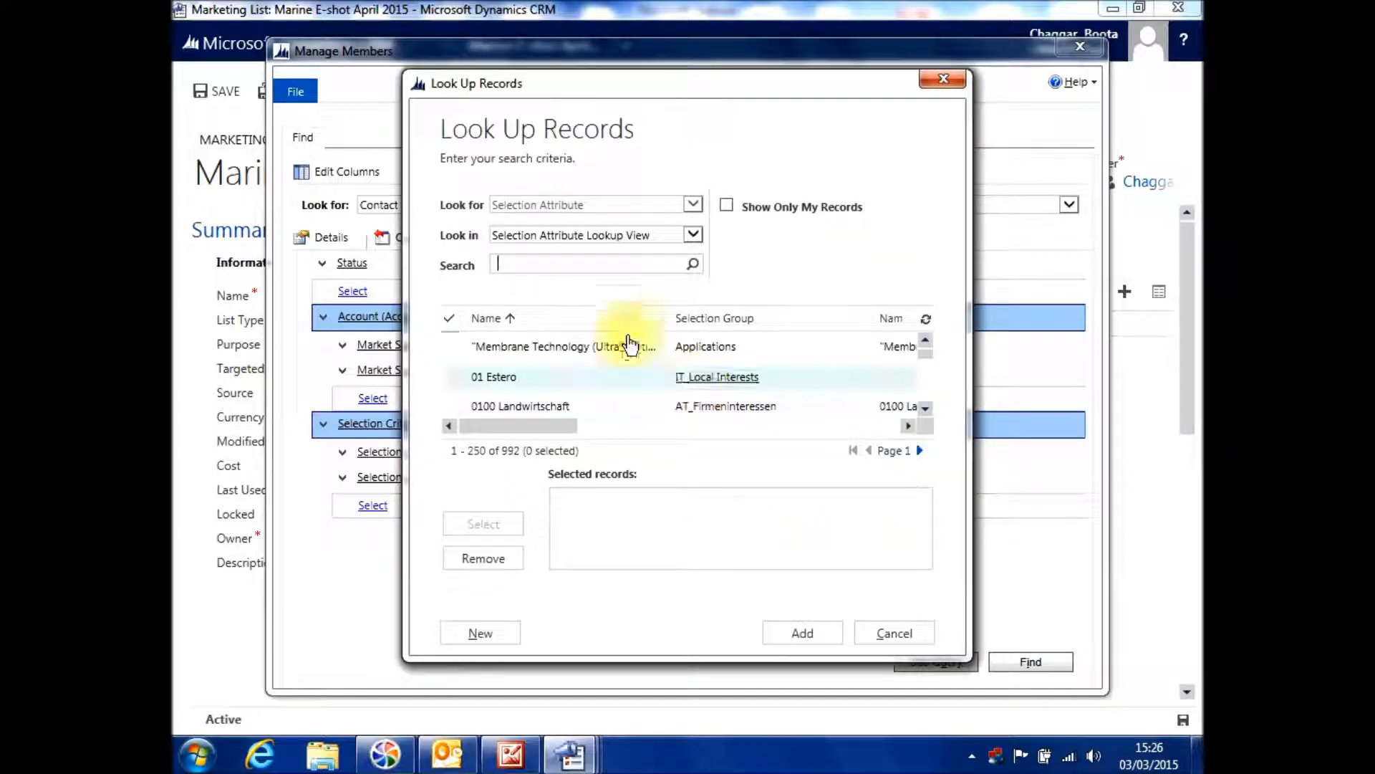
{"action": "left_click", "coordinate": [543, 263]}
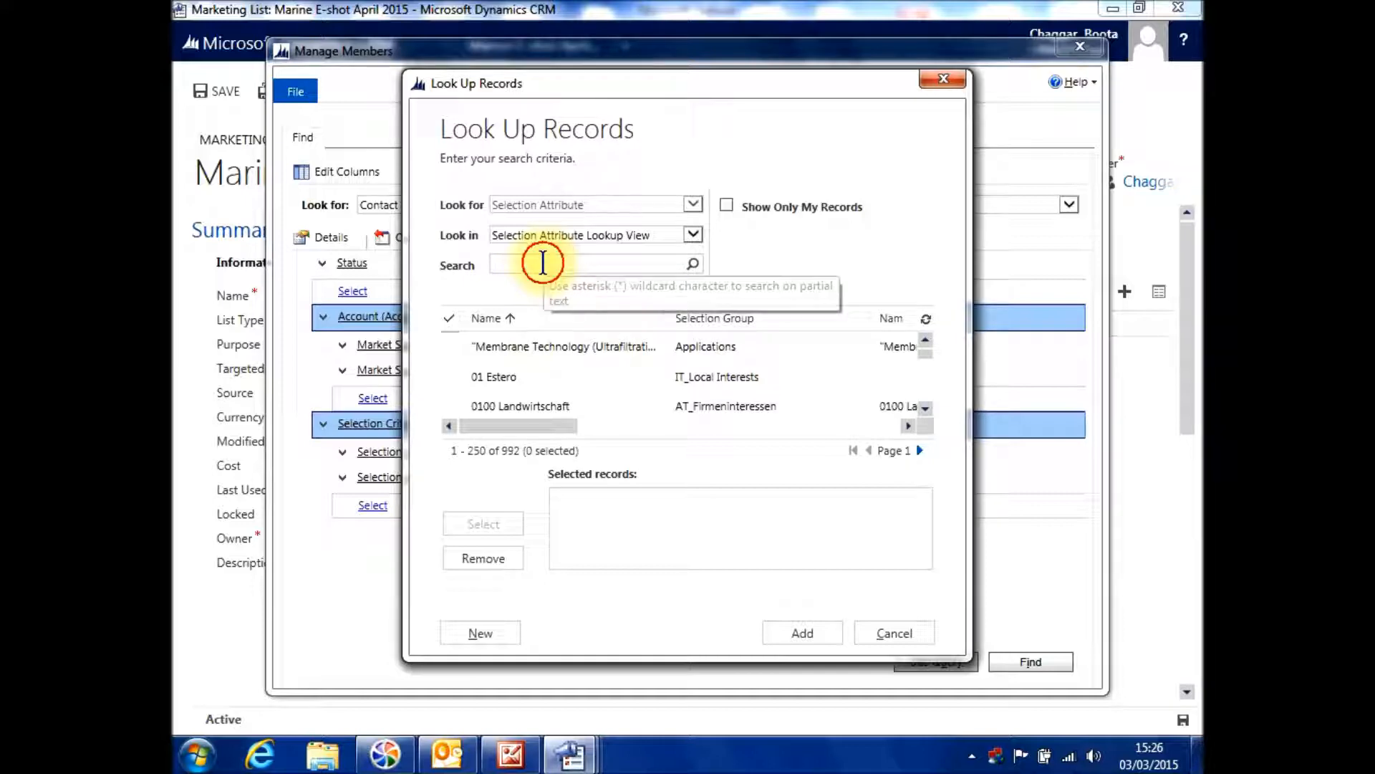
{"action": "type", "text": "BTC"}
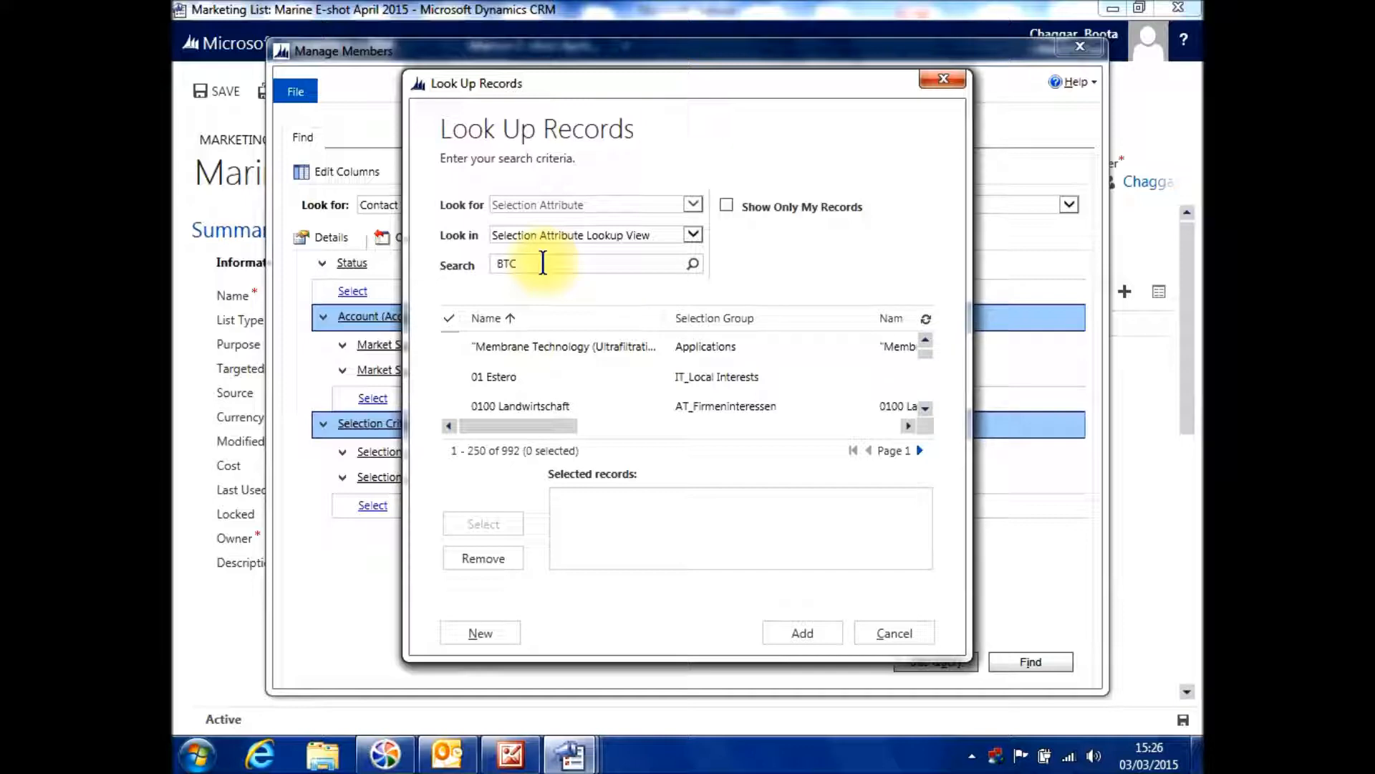
{"action": "key", "text": "Return"}
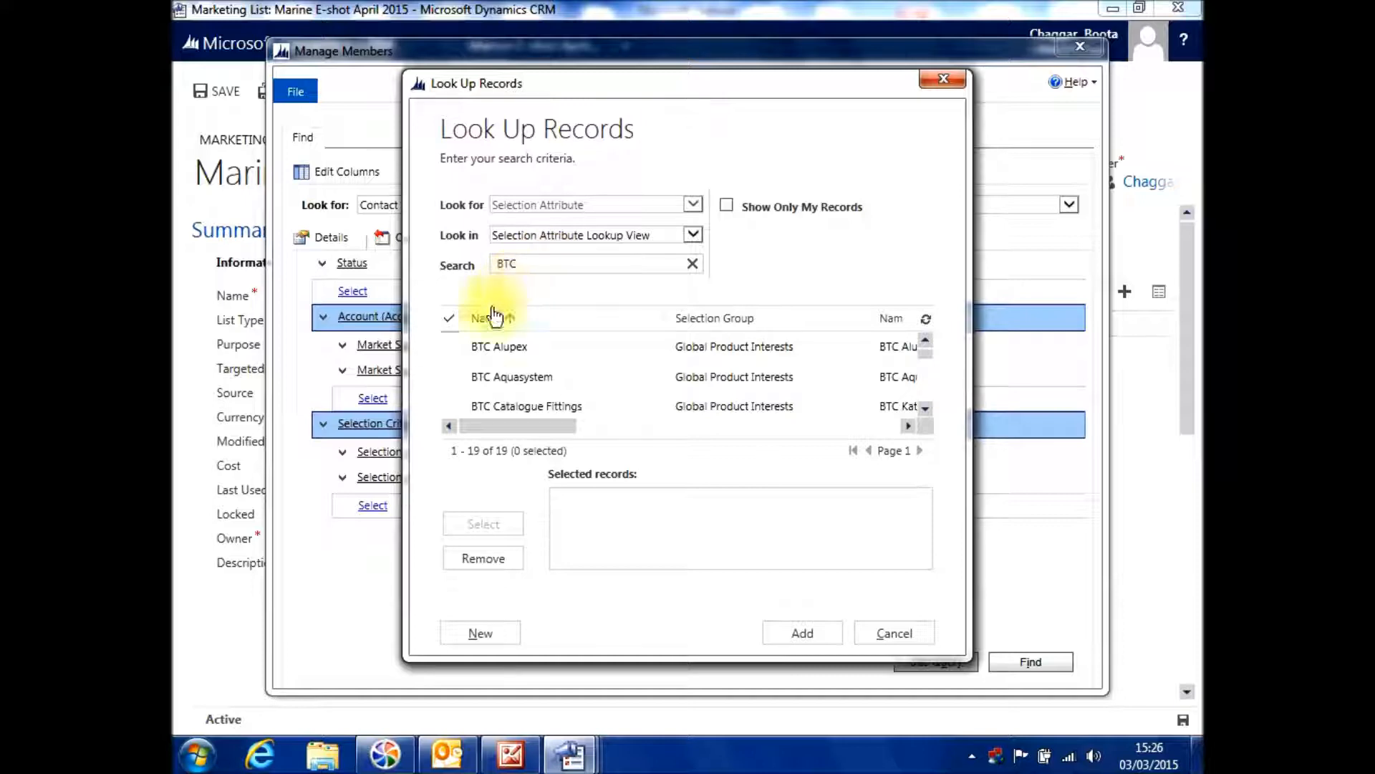
Step: Mark BTC Aquasystem and BTC Fabrication among the BTC selection attributes
{"action": "left_click", "coordinate": [451, 383]}
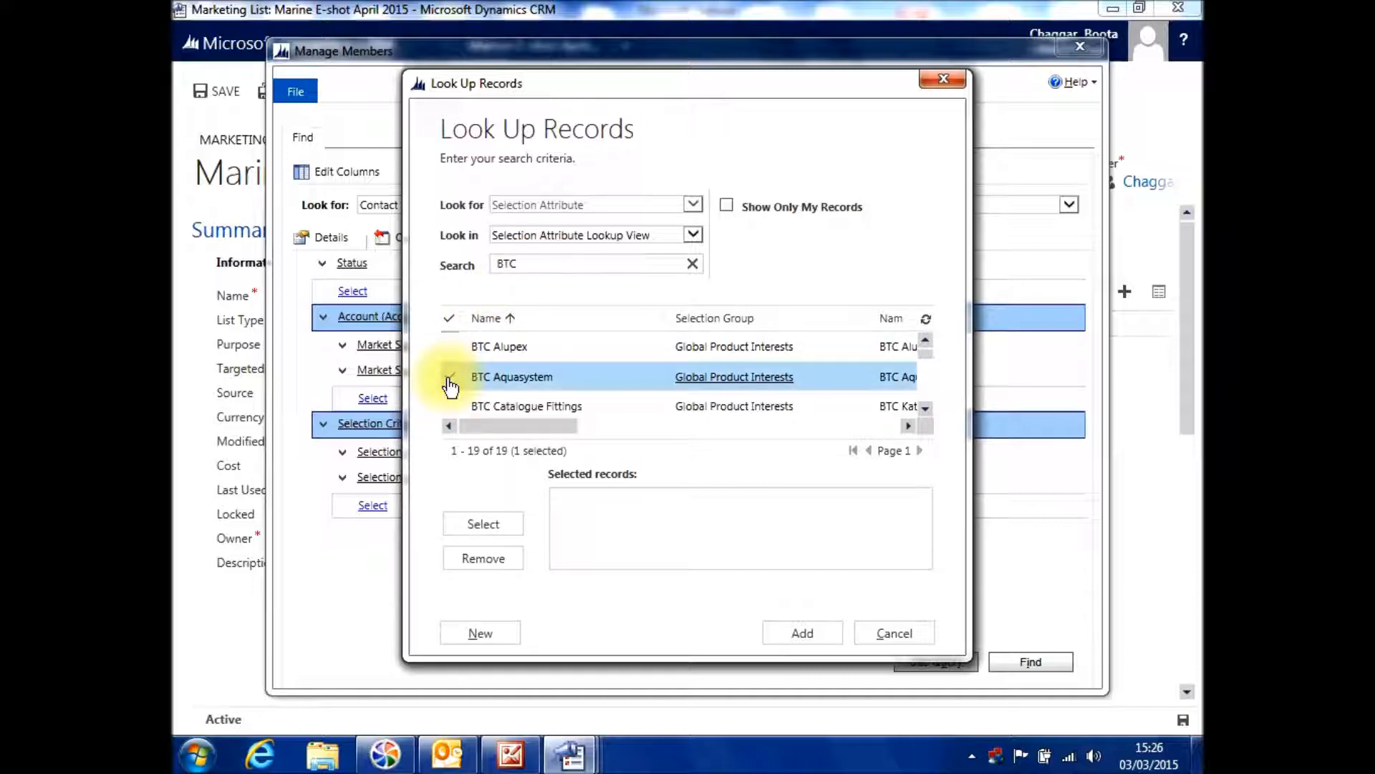
{"action": "left_click", "coordinate": [925, 409]}
{"action": "left_click", "coordinate": [925, 408]}
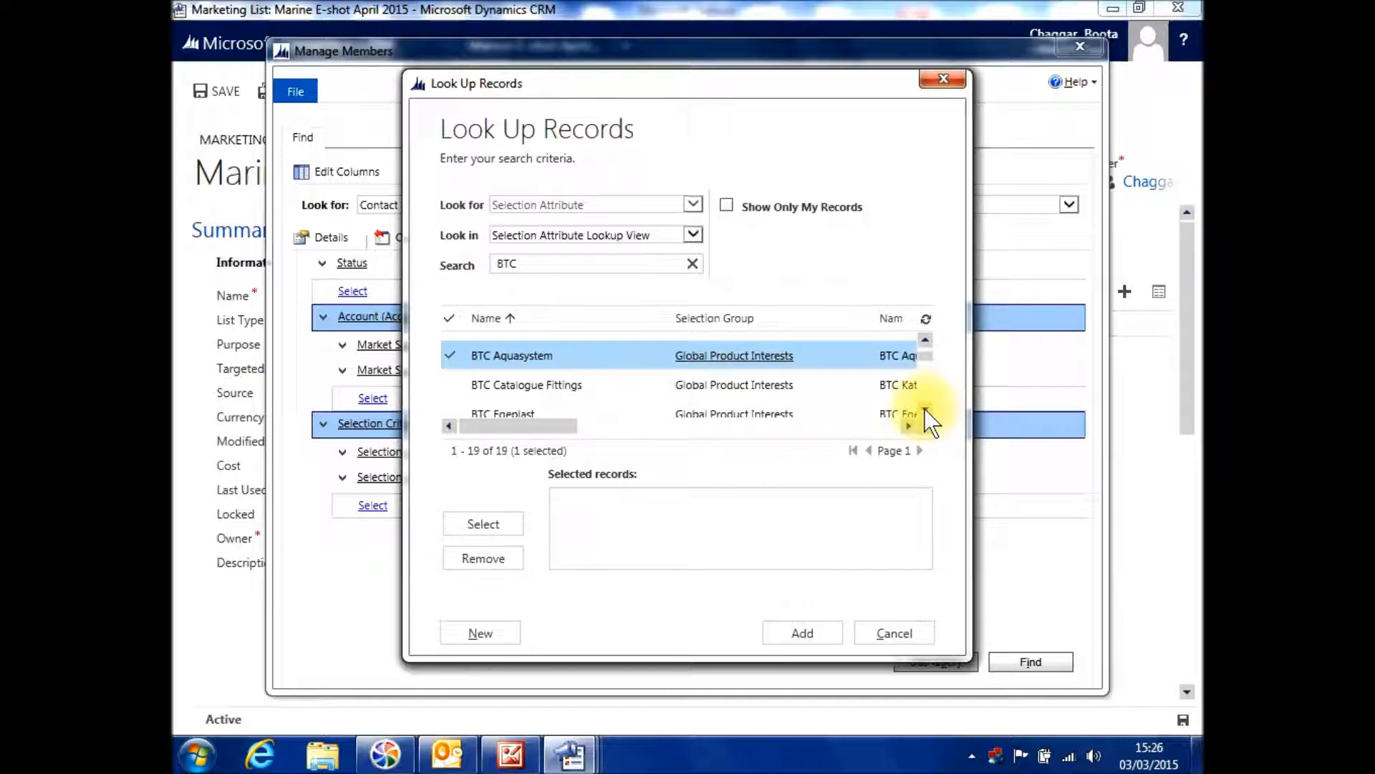
{"action": "left_click", "coordinate": [925, 408]}
{"action": "left_click", "coordinate": [925, 408]}
{"action": "left_click", "coordinate": [925, 408]}
{"action": "left_click", "coordinate": [925, 408]}
{"action": "left_click", "coordinate": [924, 408]}
{"action": "left_click", "coordinate": [925, 409]}
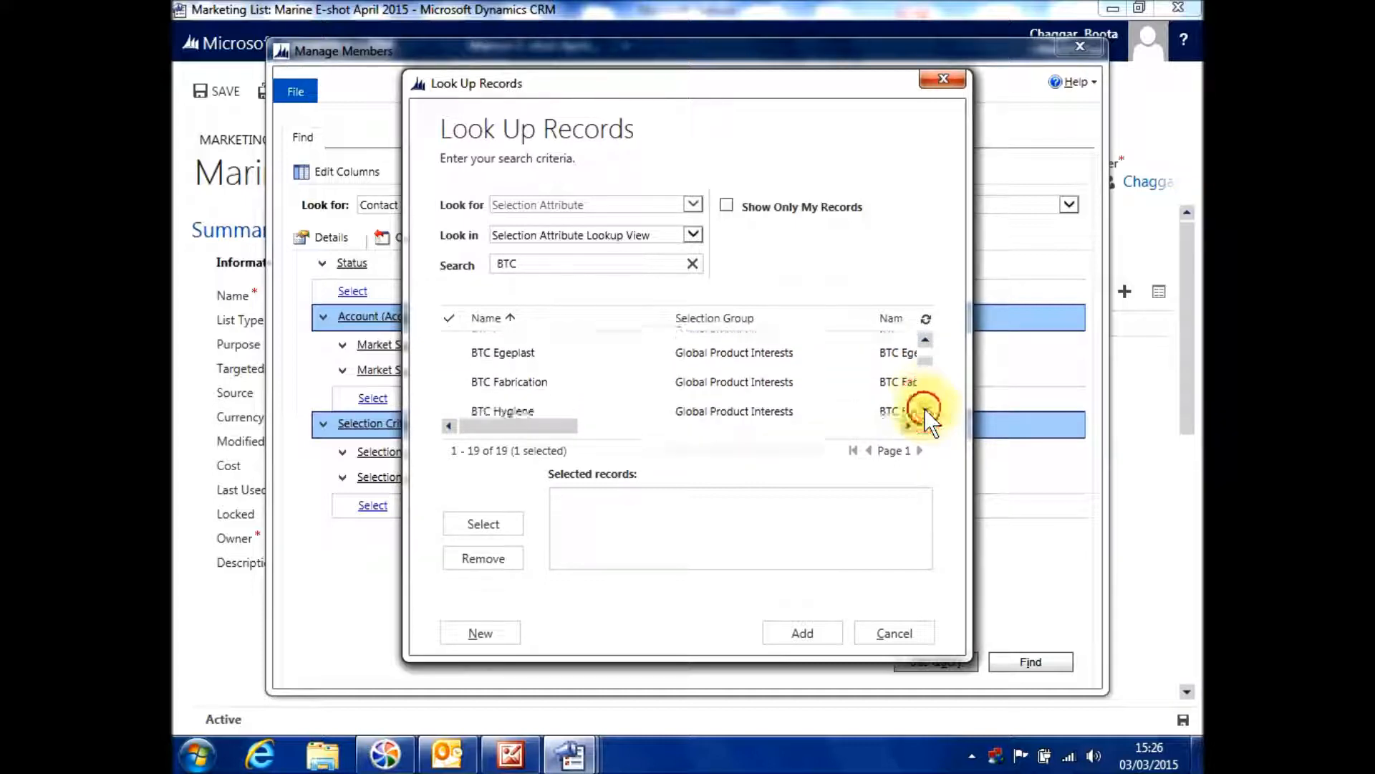
{"action": "left_click", "coordinate": [452, 369]}
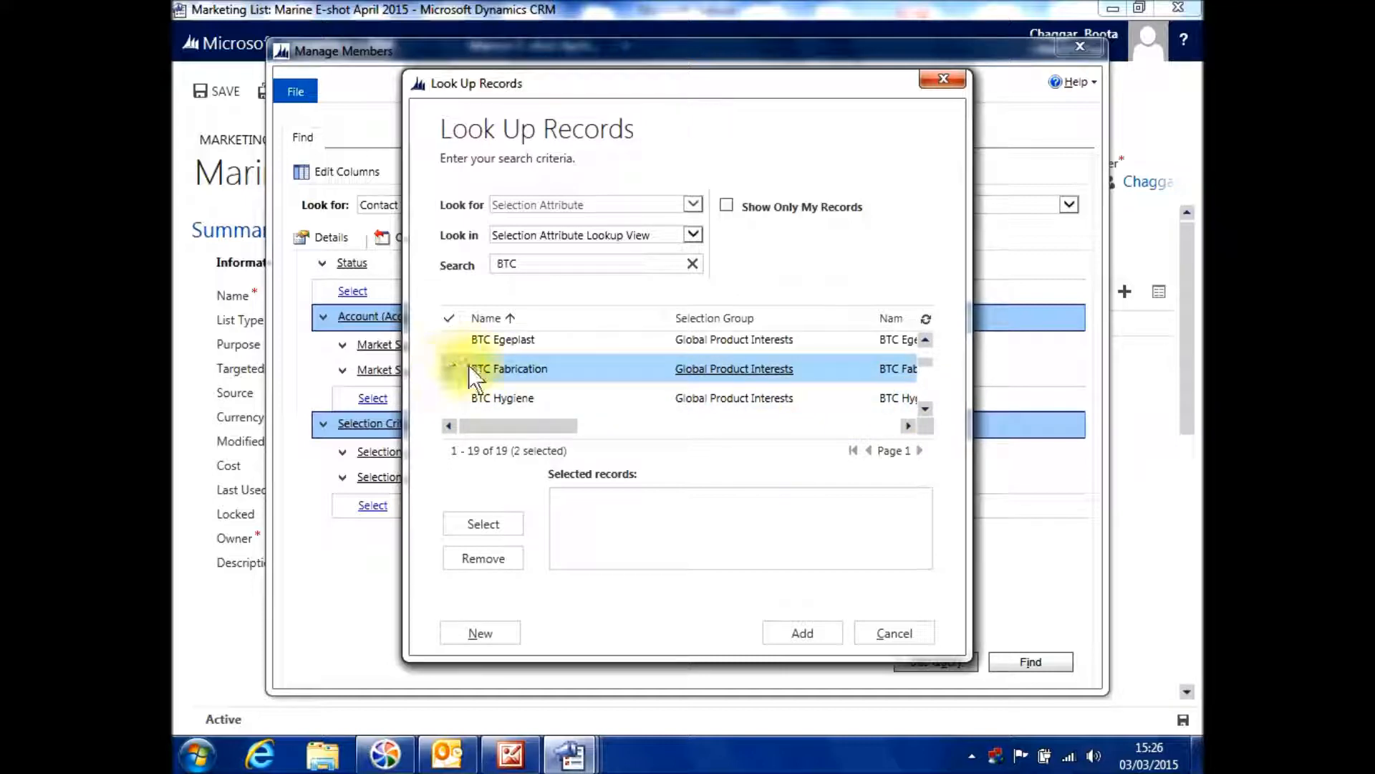
Step: Also mark BTC iFIT and BTC Instaflex, and add all marked attributes as the Selection Attribute condition's value
{"action": "left_click", "coordinate": [923, 408]}
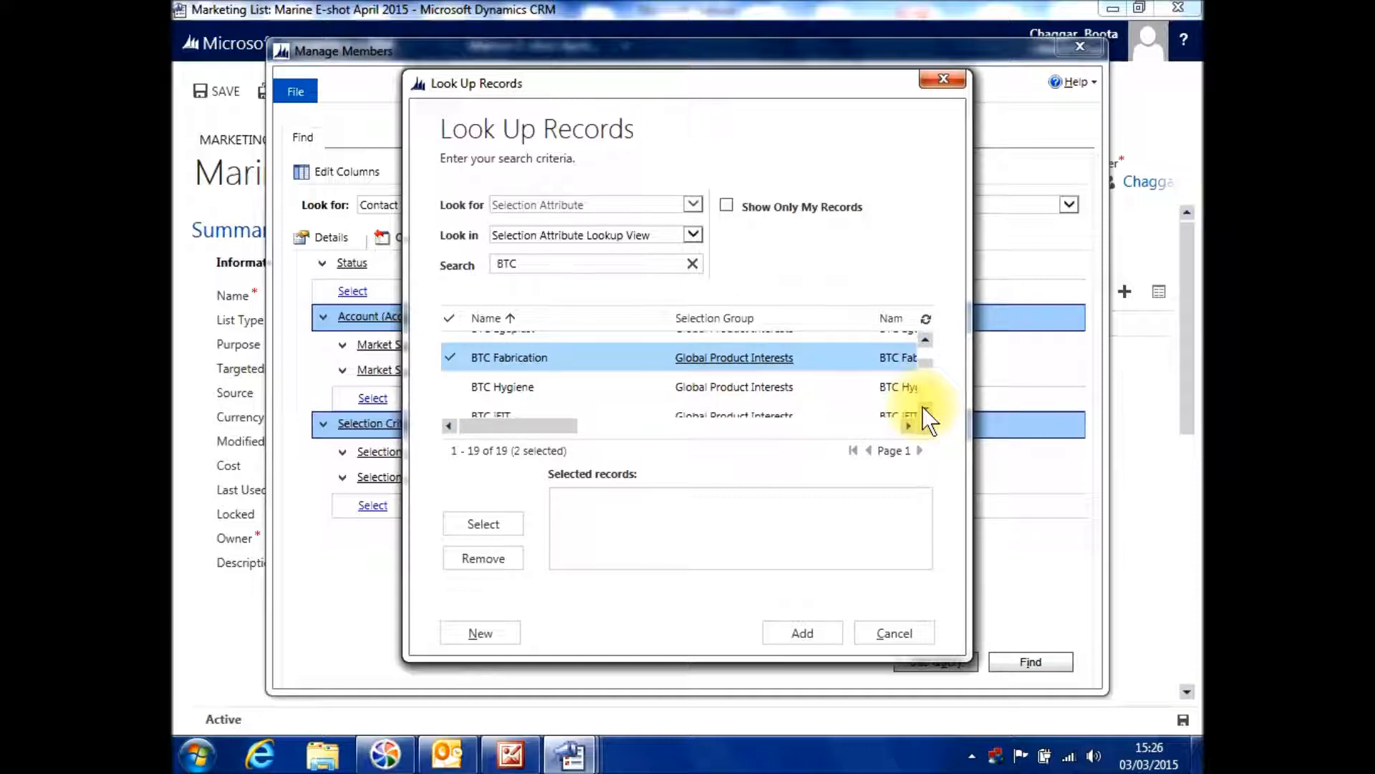
{"action": "left_click", "coordinate": [923, 408]}
{"action": "left_click", "coordinate": [924, 407]}
{"action": "left_click", "coordinate": [924, 408]}
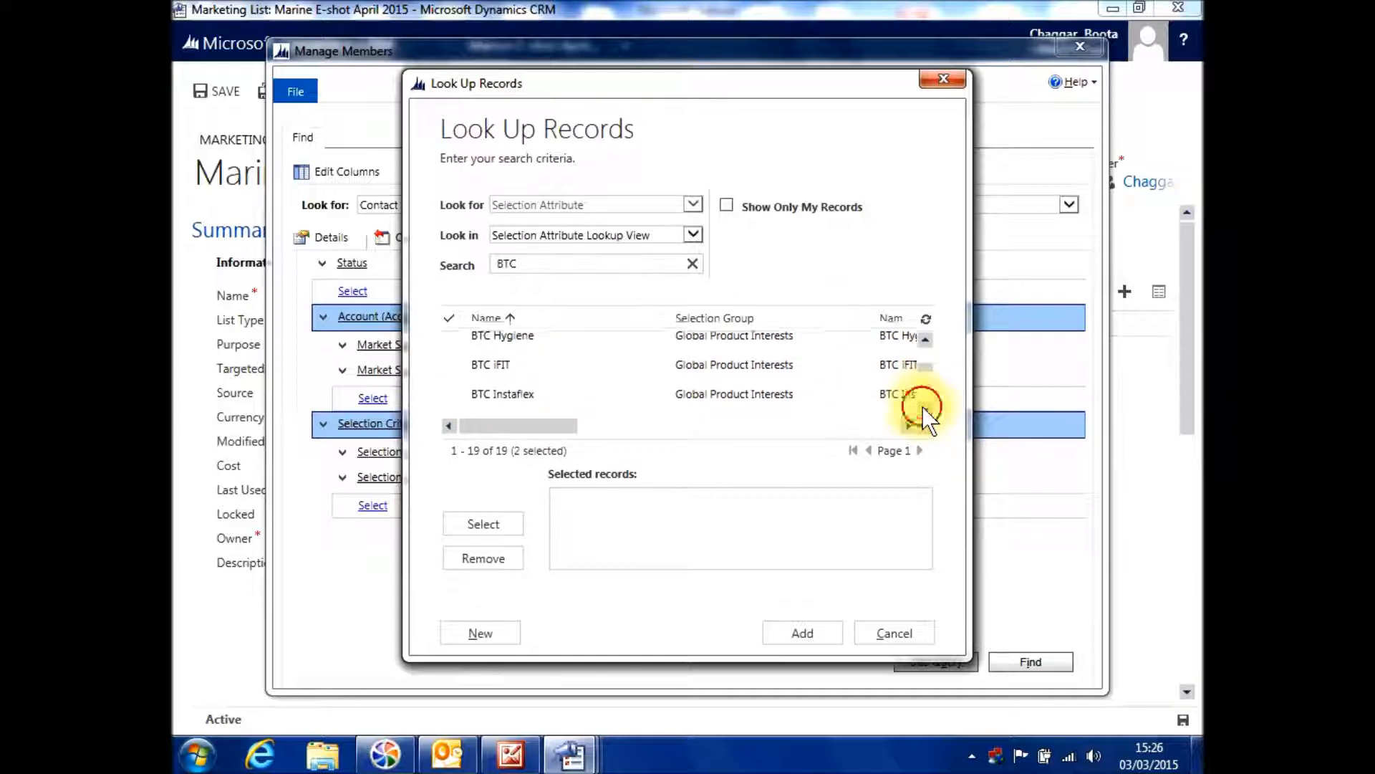
{"action": "left_click", "coordinate": [450, 364]}
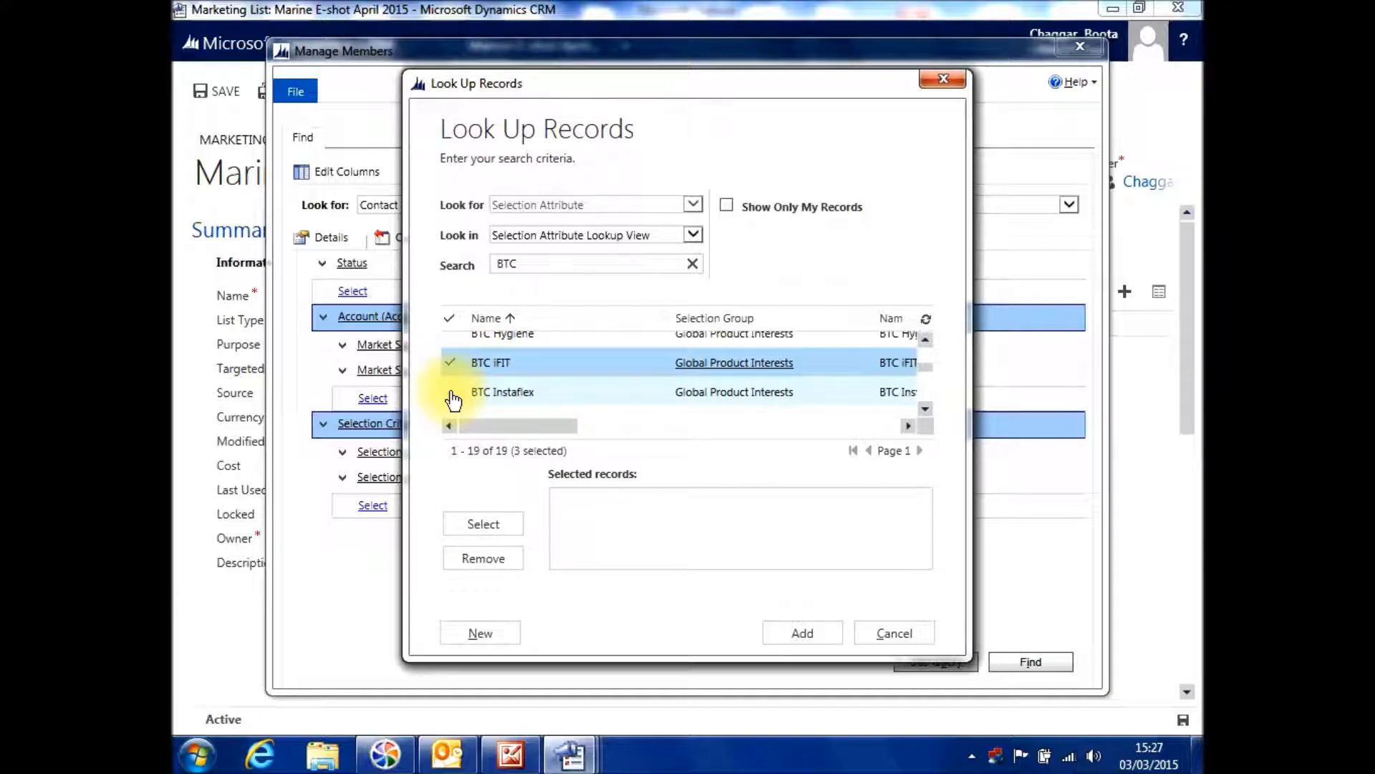
{"action": "left_click", "coordinate": [452, 394]}
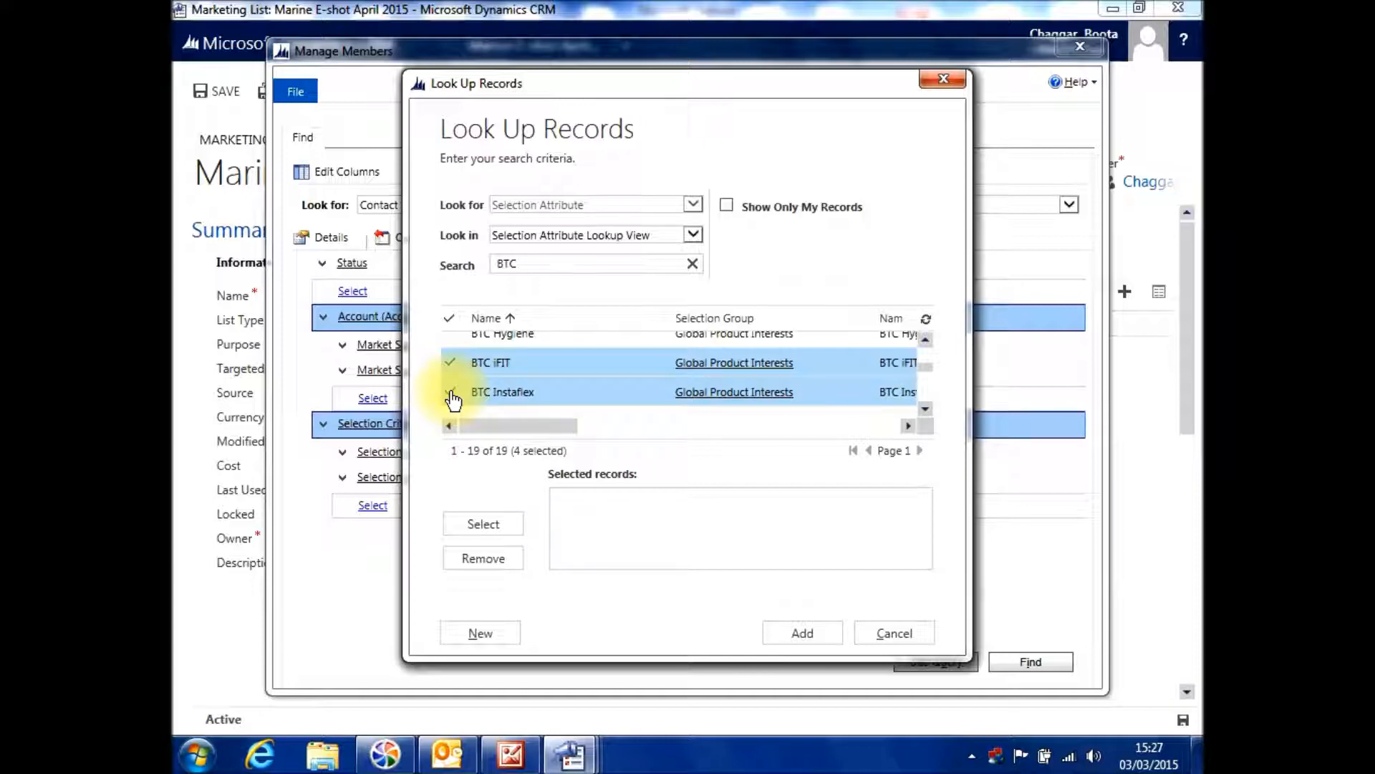
{"action": "left_click", "coordinate": [473, 529]}
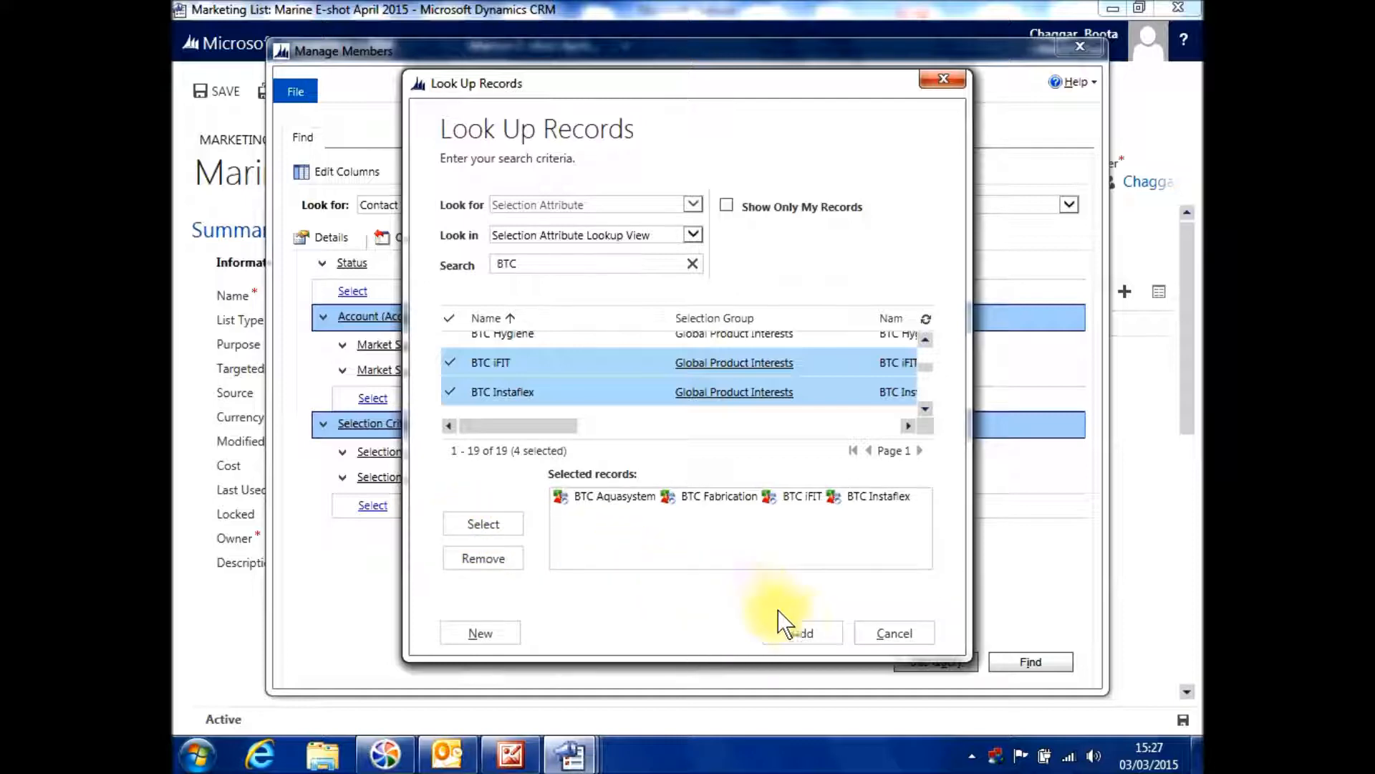
{"action": "left_click", "coordinate": [805, 635]}
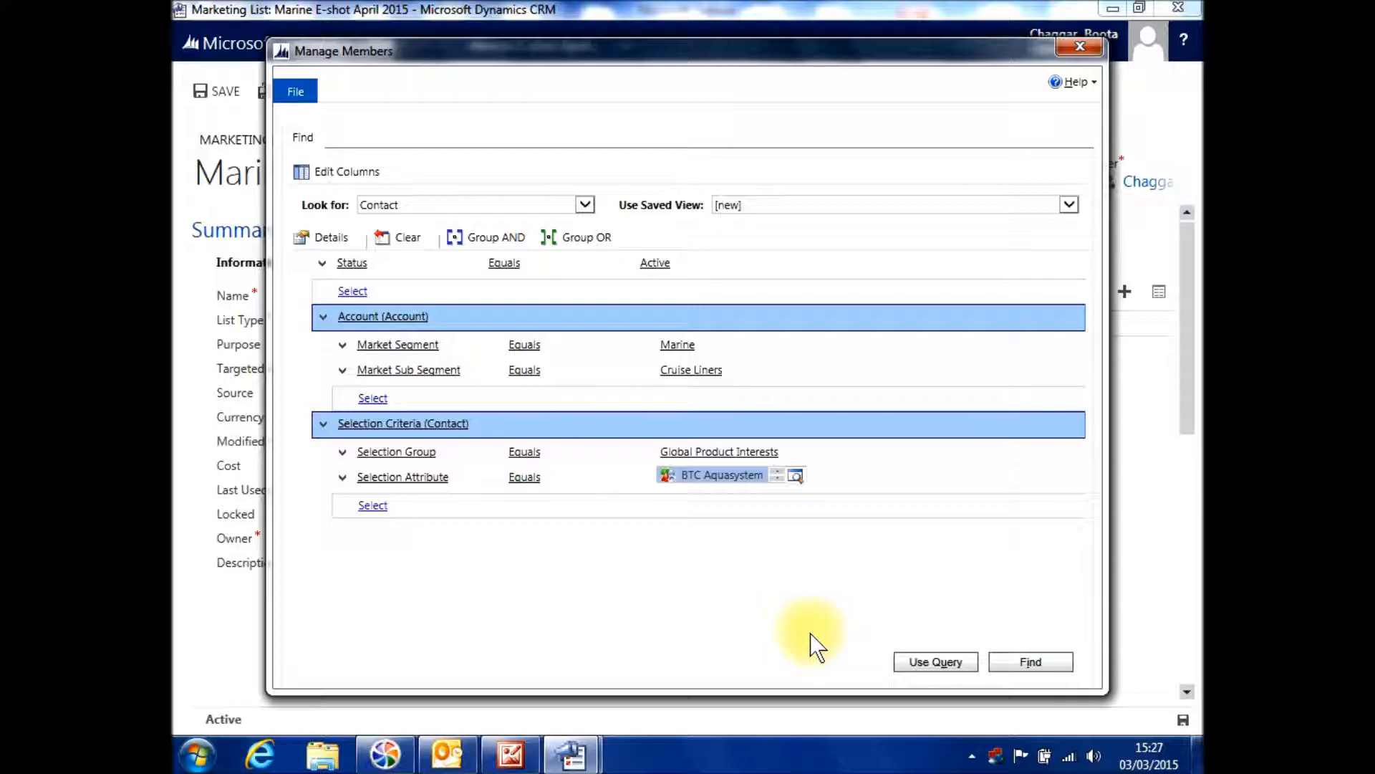
Step: Preview the contacts that match the member query and return to the query
{"action": "left_click", "coordinate": [1027, 660]}
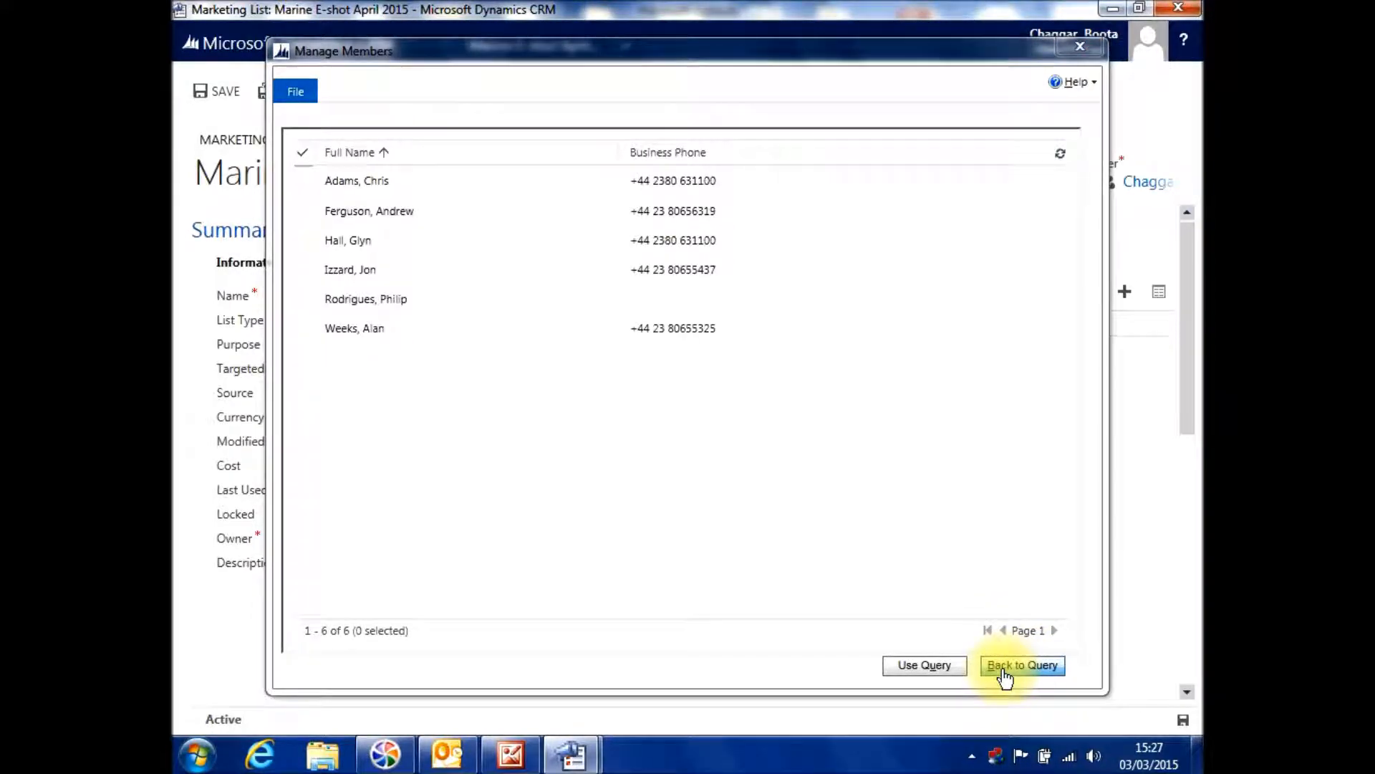
{"action": "left_click", "coordinate": [1004, 670]}
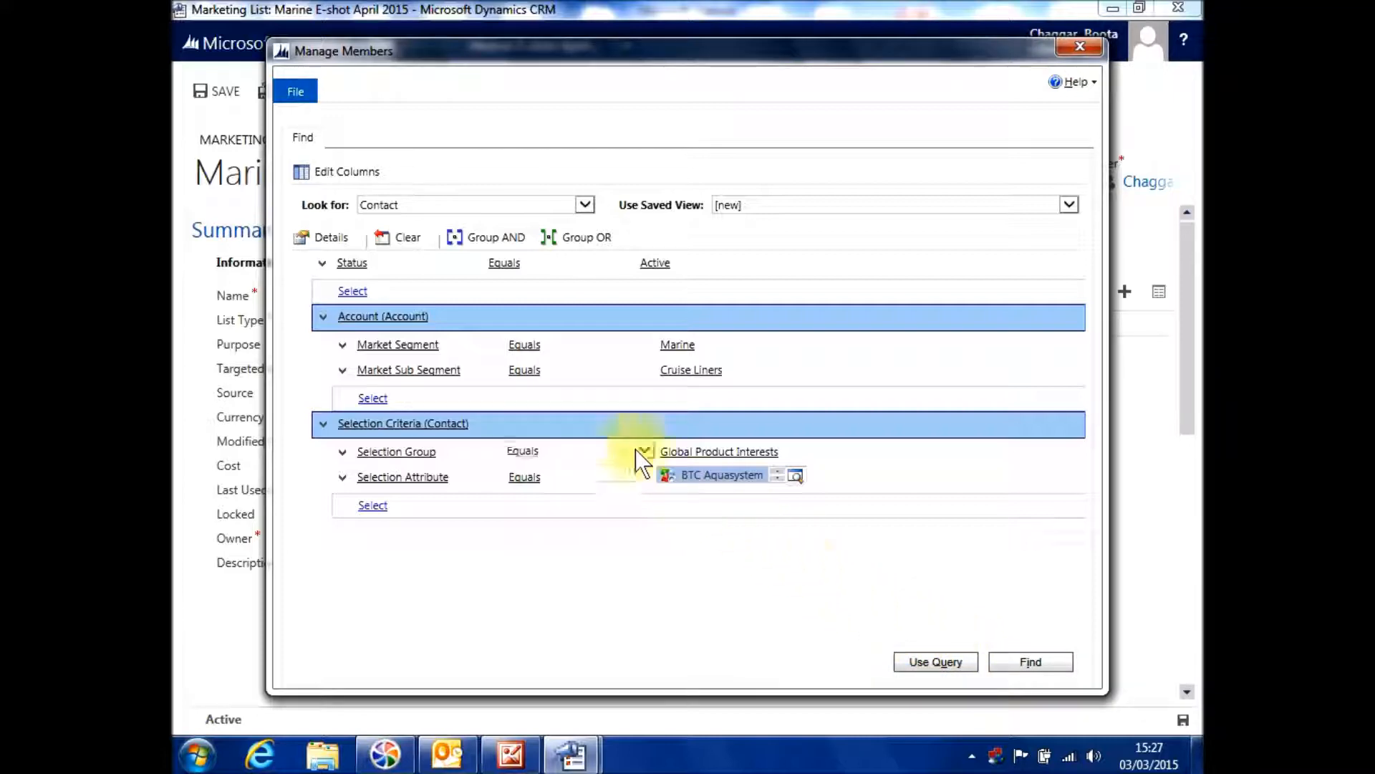
Step: Add the contact column E-mail (Business) to the query's result view
{"action": "left_click", "coordinate": [356, 185]}
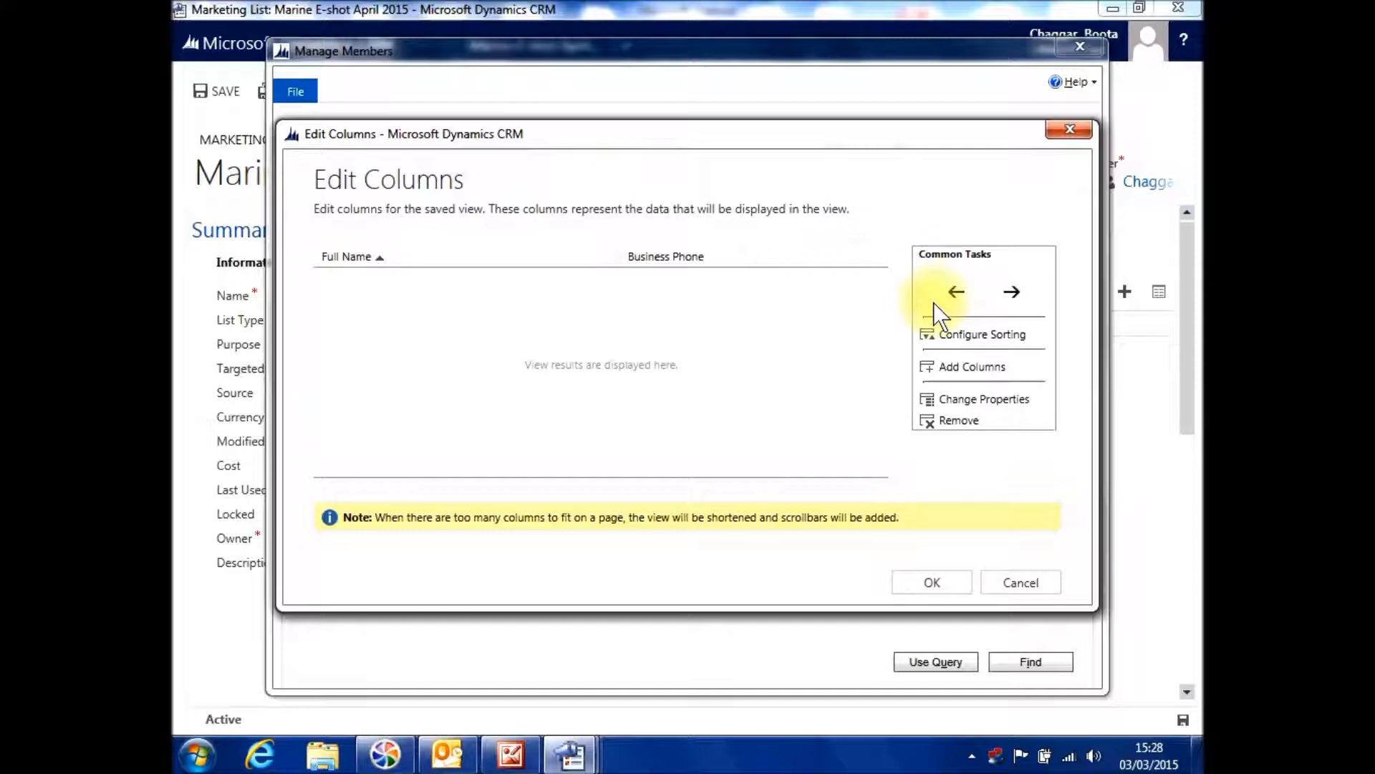
{"action": "left_click", "coordinate": [963, 369]}
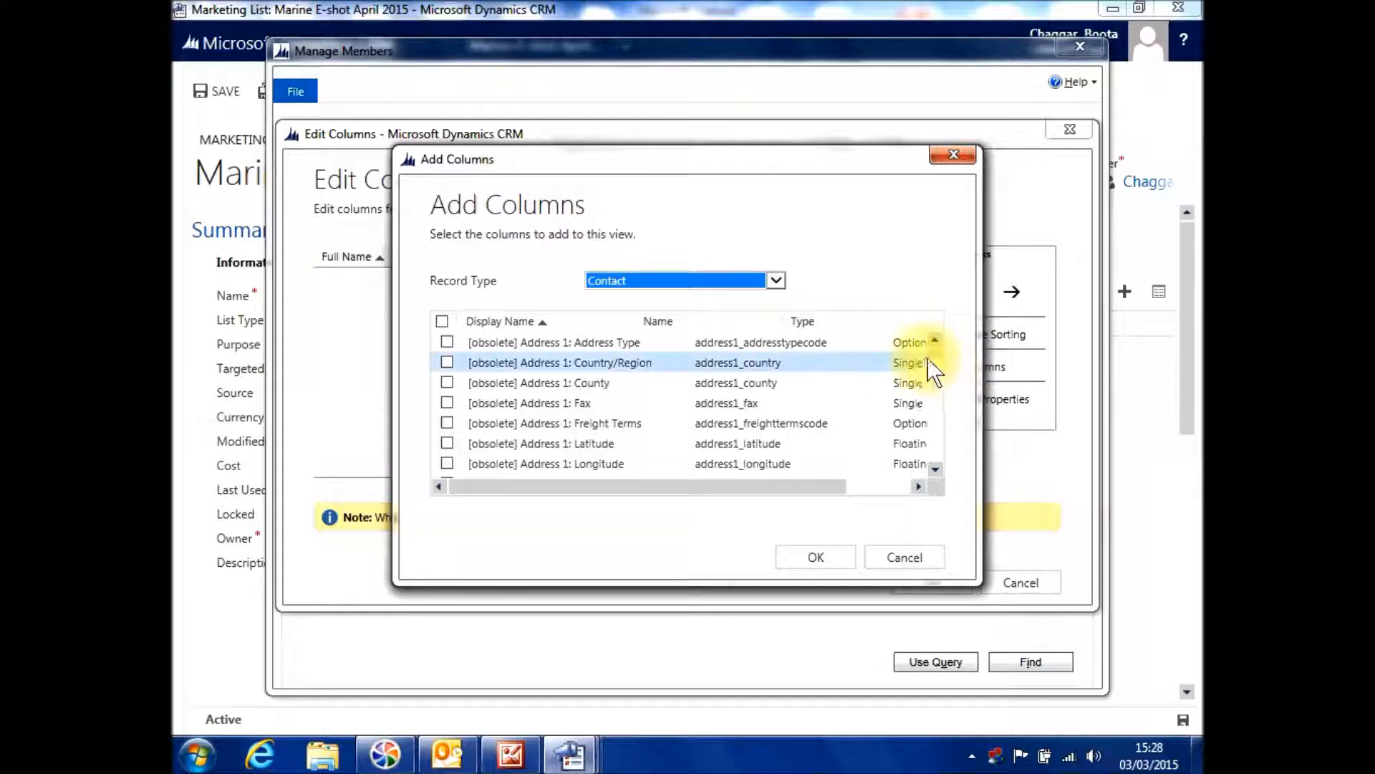
{"action": "left_click_drag", "start_coordinate": [933, 356], "coordinate": [931, 388]}
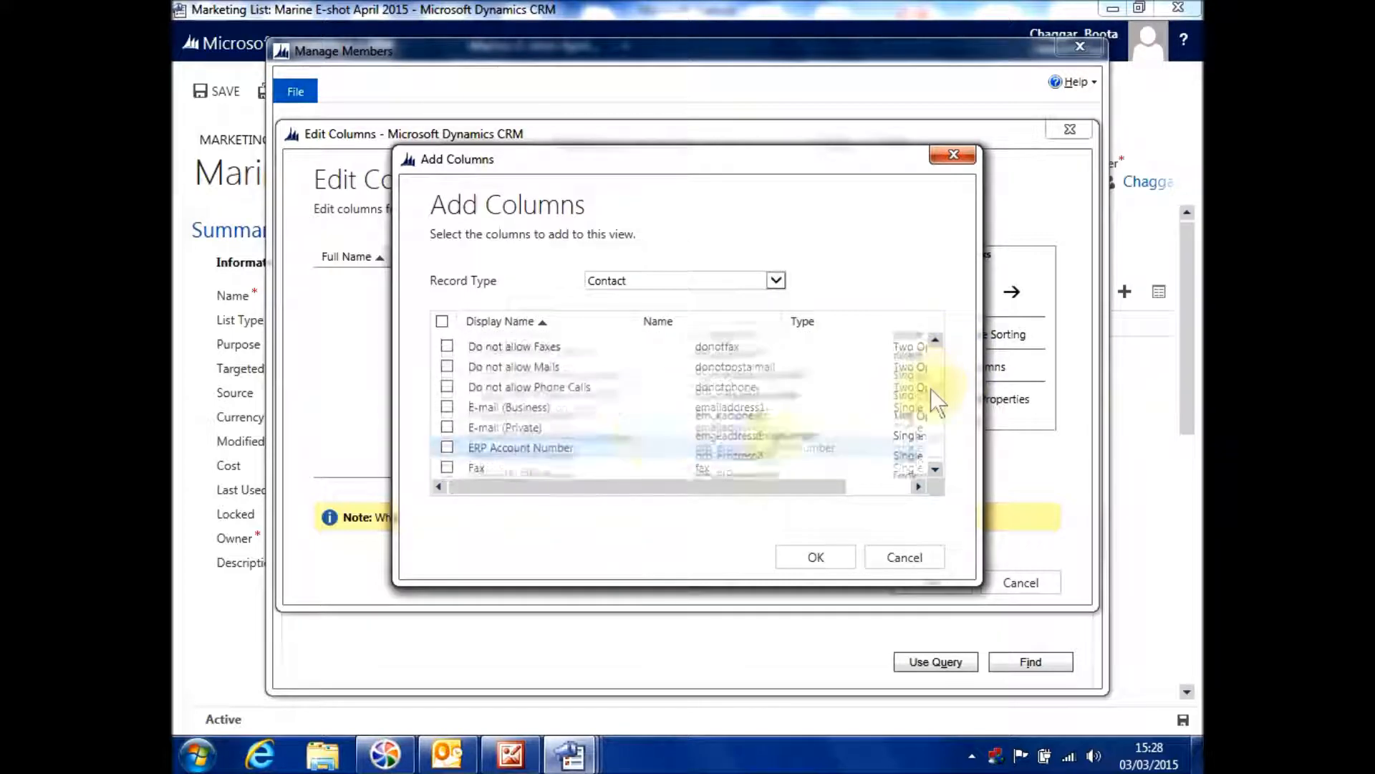
{"action": "left_click", "coordinate": [447, 408]}
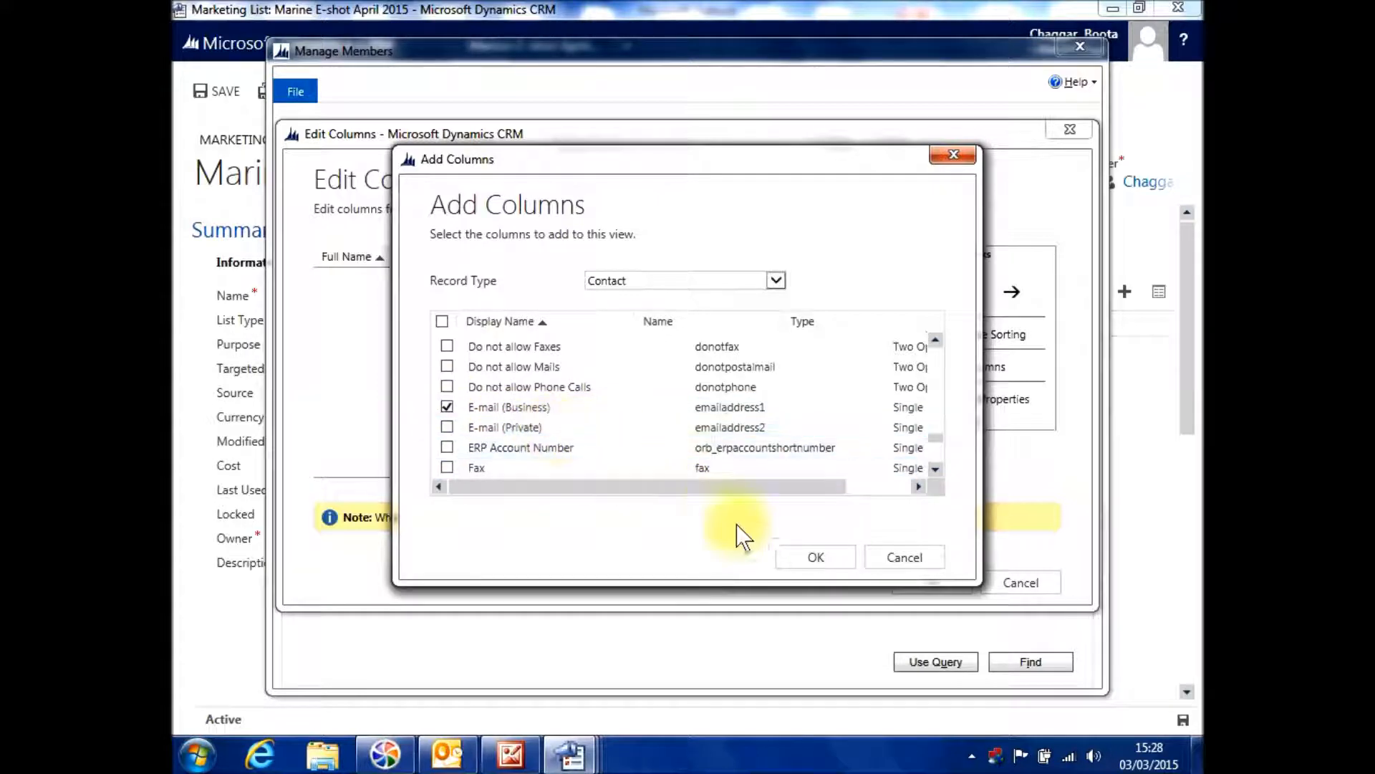
{"action": "left_click", "coordinate": [800, 559]}
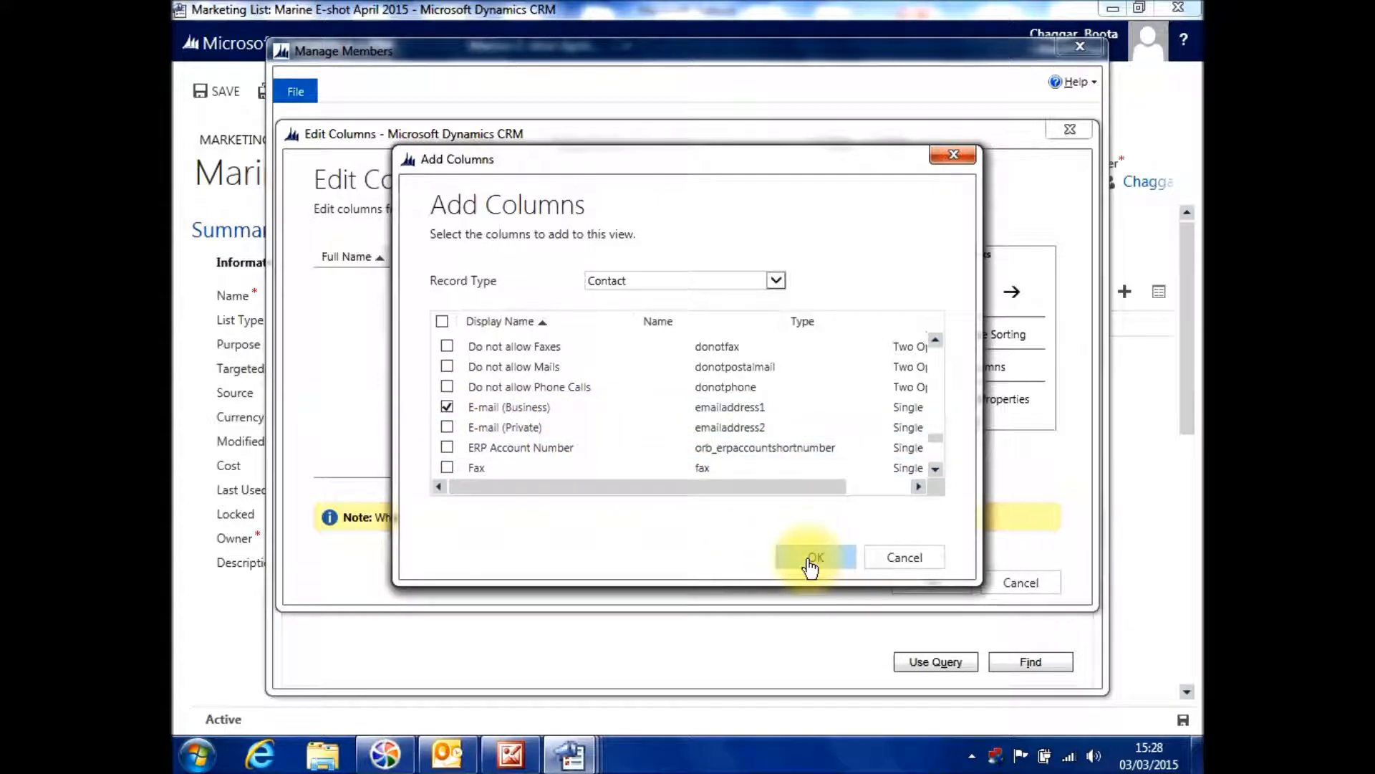
{"action": "left_click", "coordinate": [810, 564]}
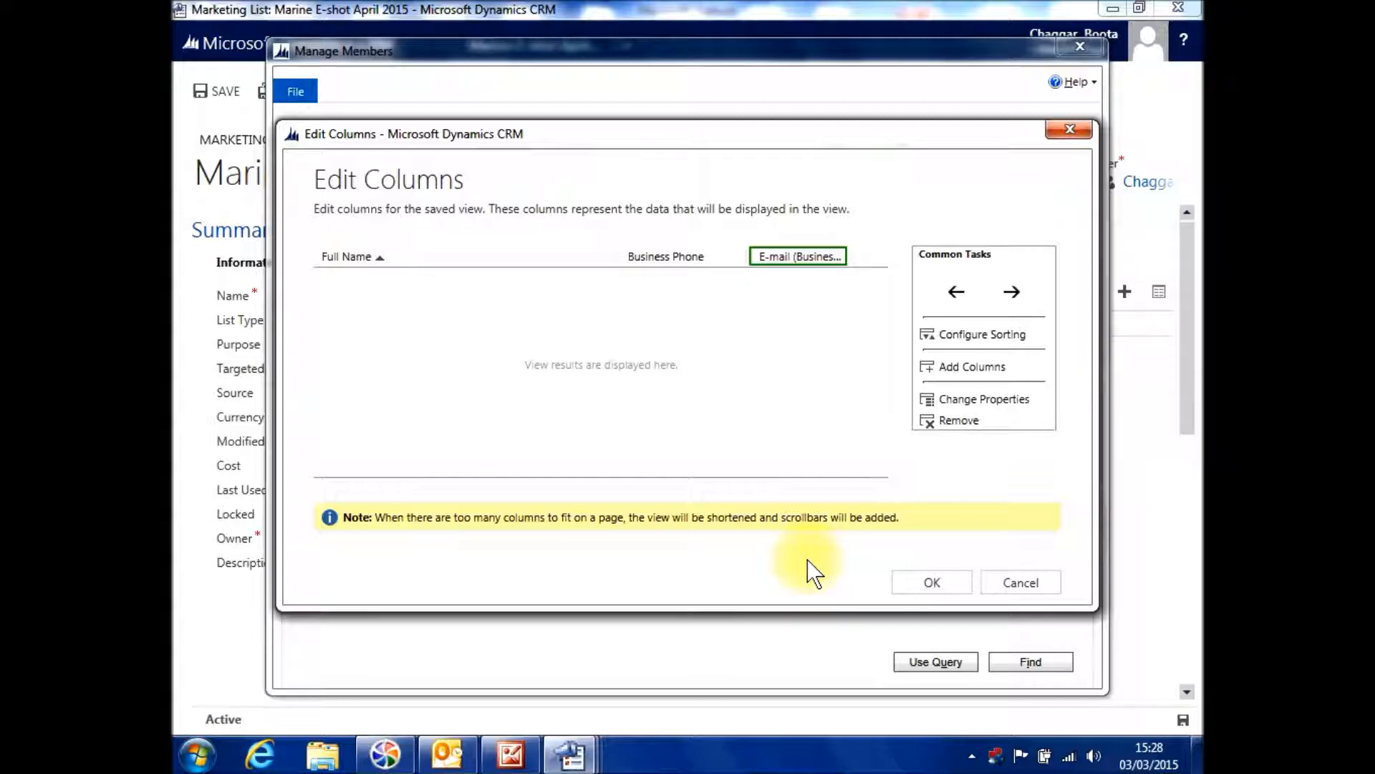
{"action": "left_click", "coordinate": [931, 591]}
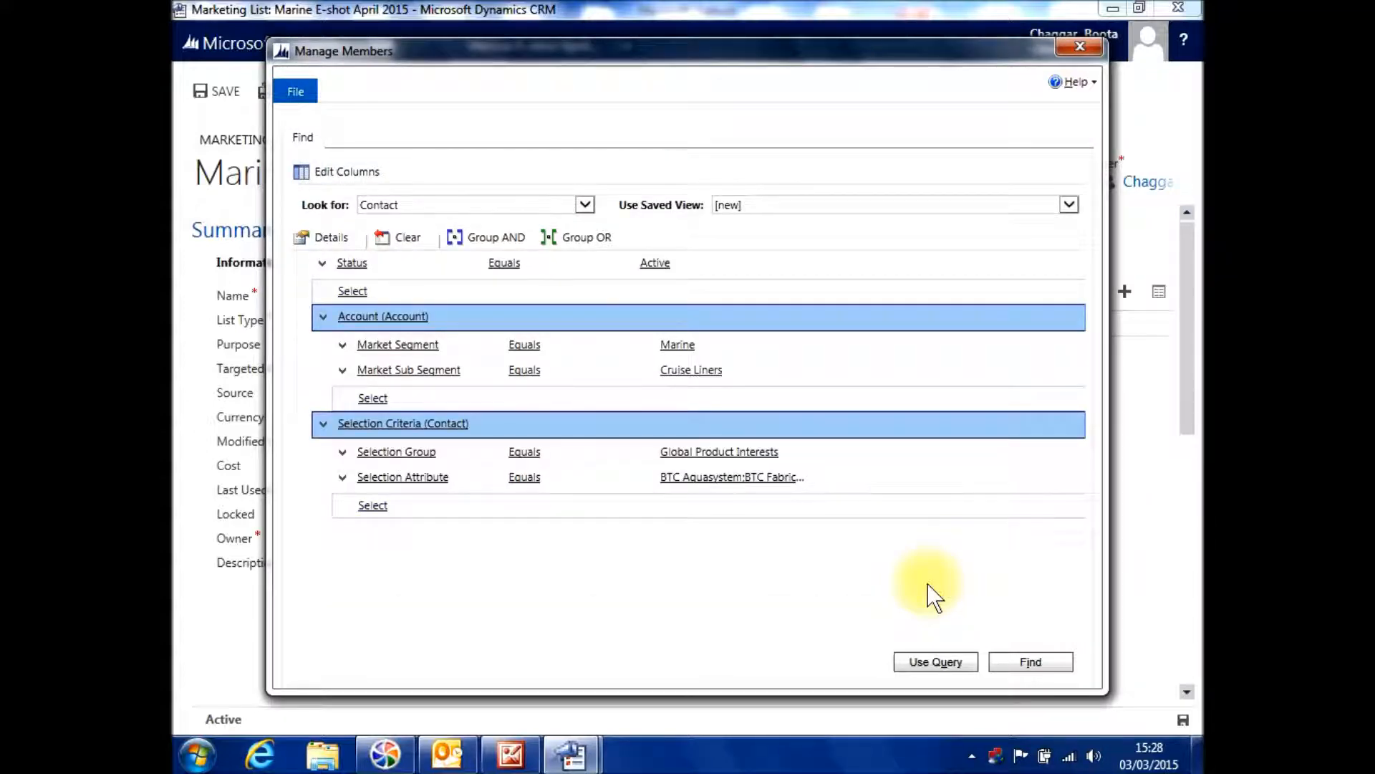
Step: Run the member query again, widen the E-mail (Business) column to read the full addresses, and return to the query
{"action": "left_click", "coordinate": [1028, 662]}
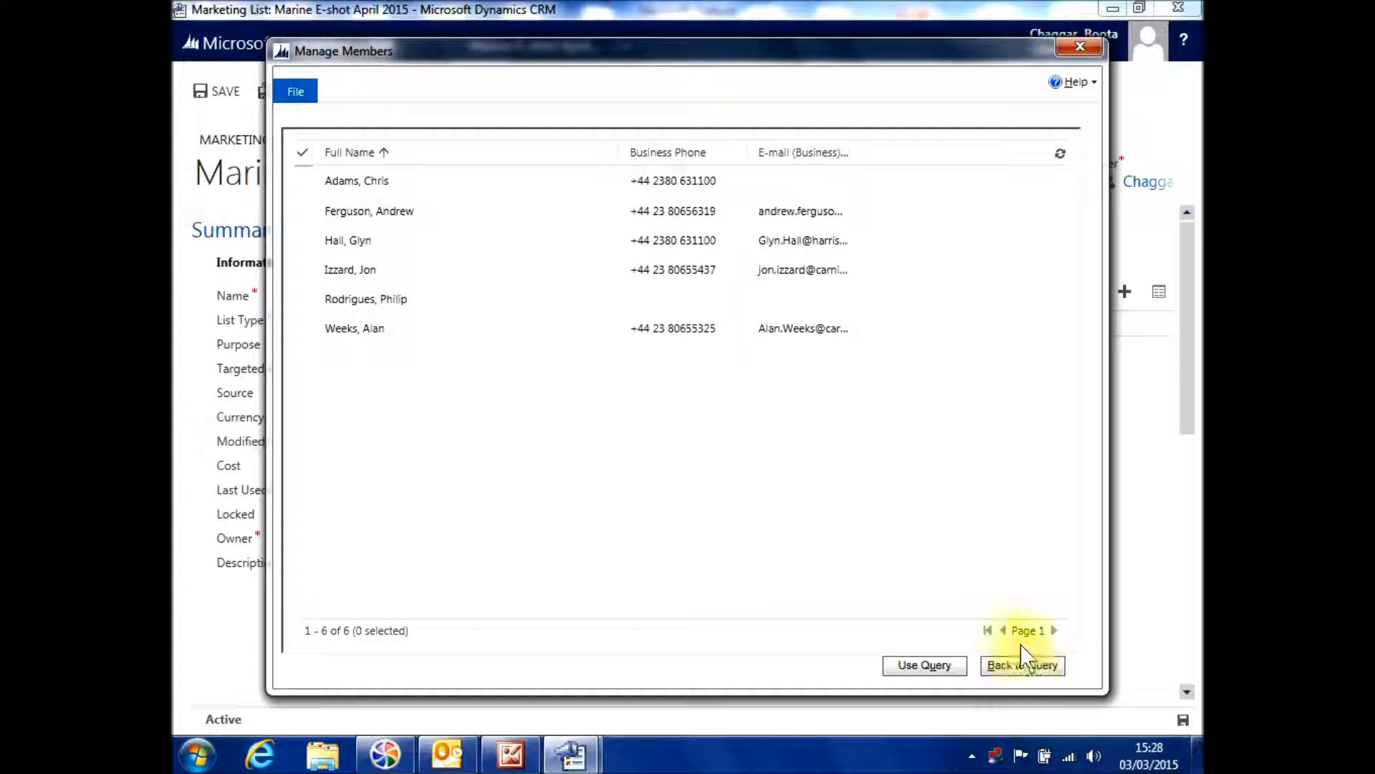
{"action": "left_click_drag", "start_coordinate": [851, 151], "coordinate": [961, 174]}
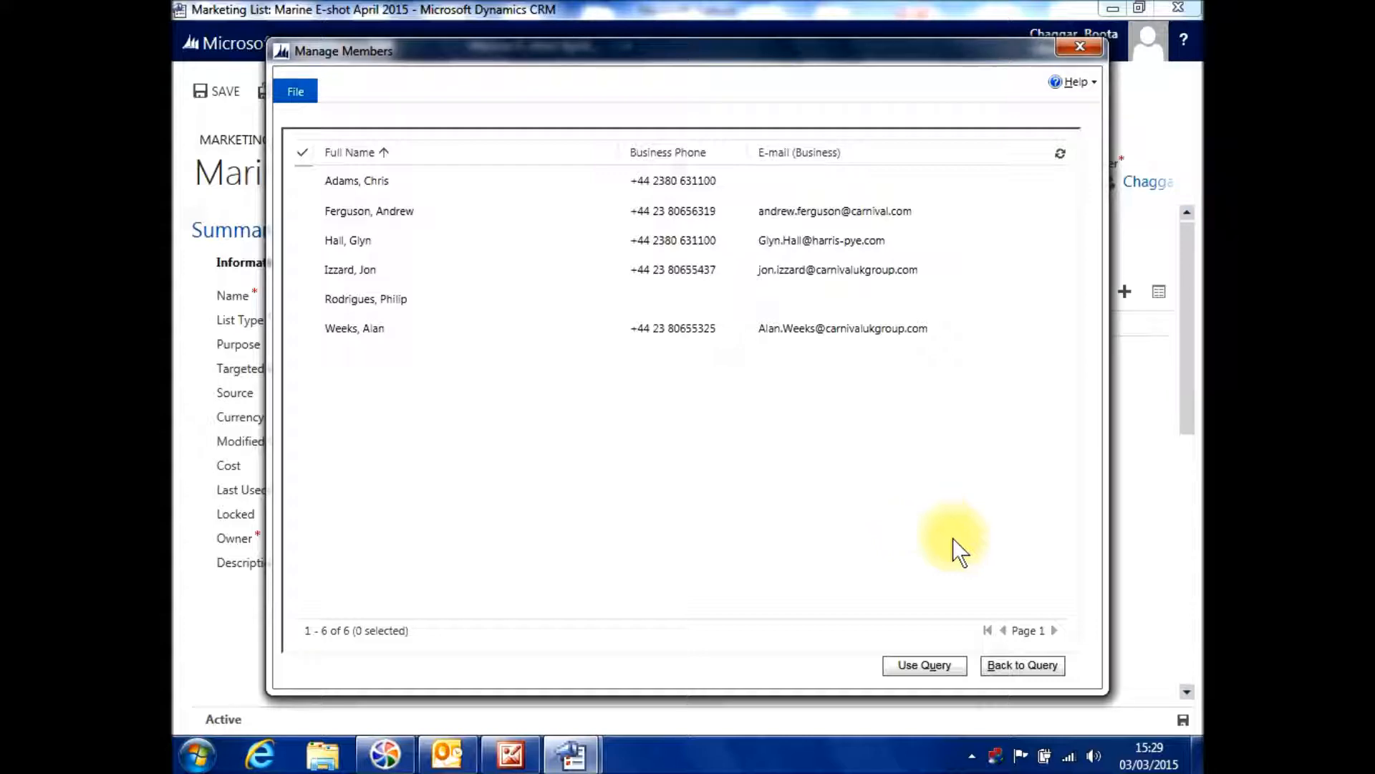
{"action": "left_click", "coordinate": [1009, 672]}
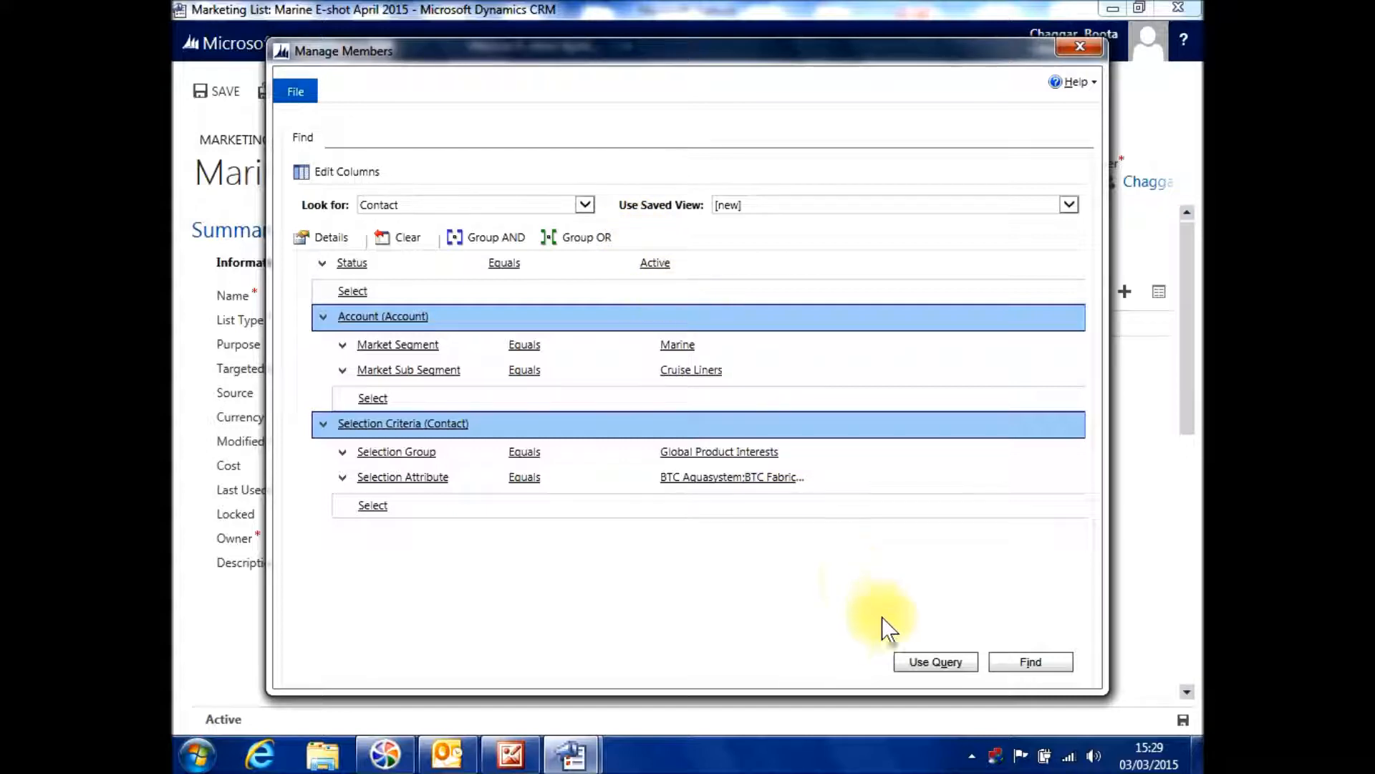
Step: Apply the query as the members of the Marine E-shot April 2015 marketing list, and save and close the list
{"action": "left_click", "coordinate": [917, 664]}
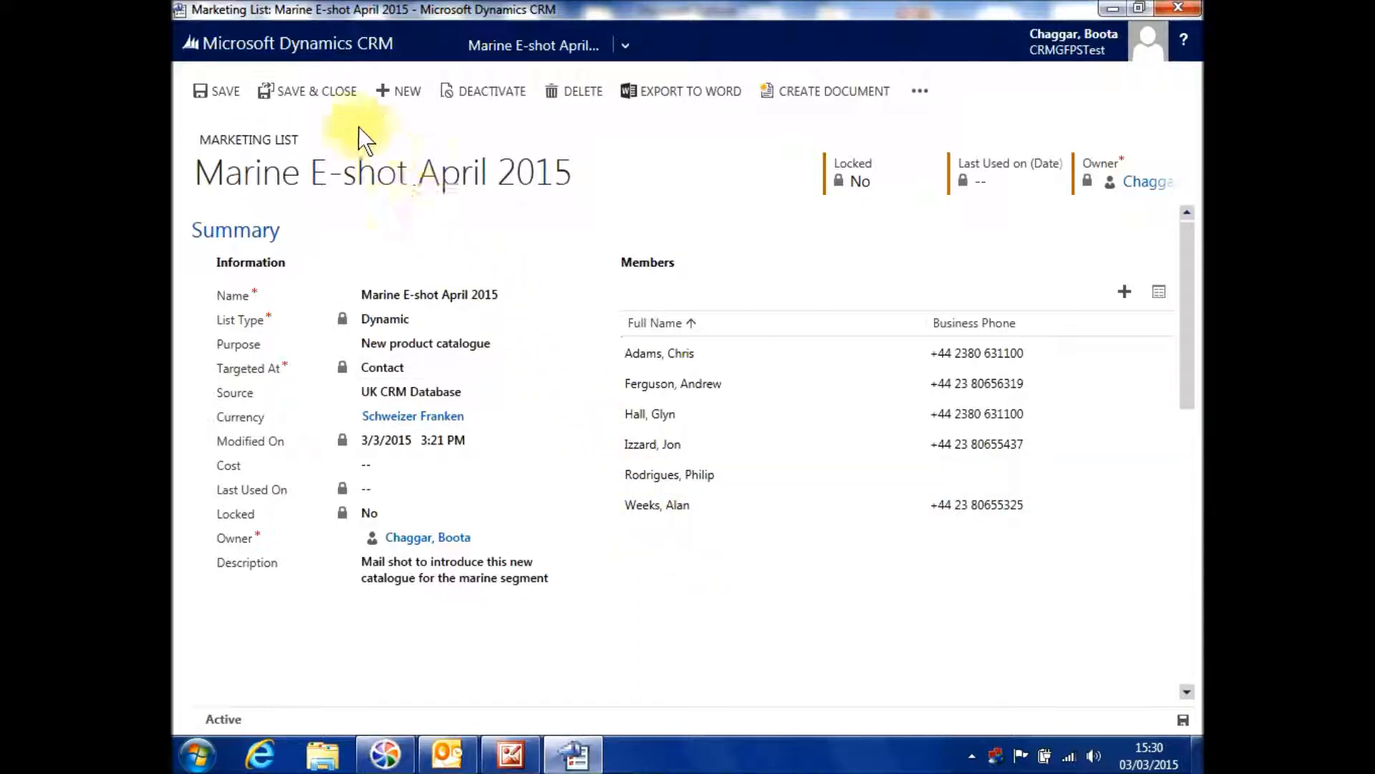
{"action": "left_click", "coordinate": [318, 92]}
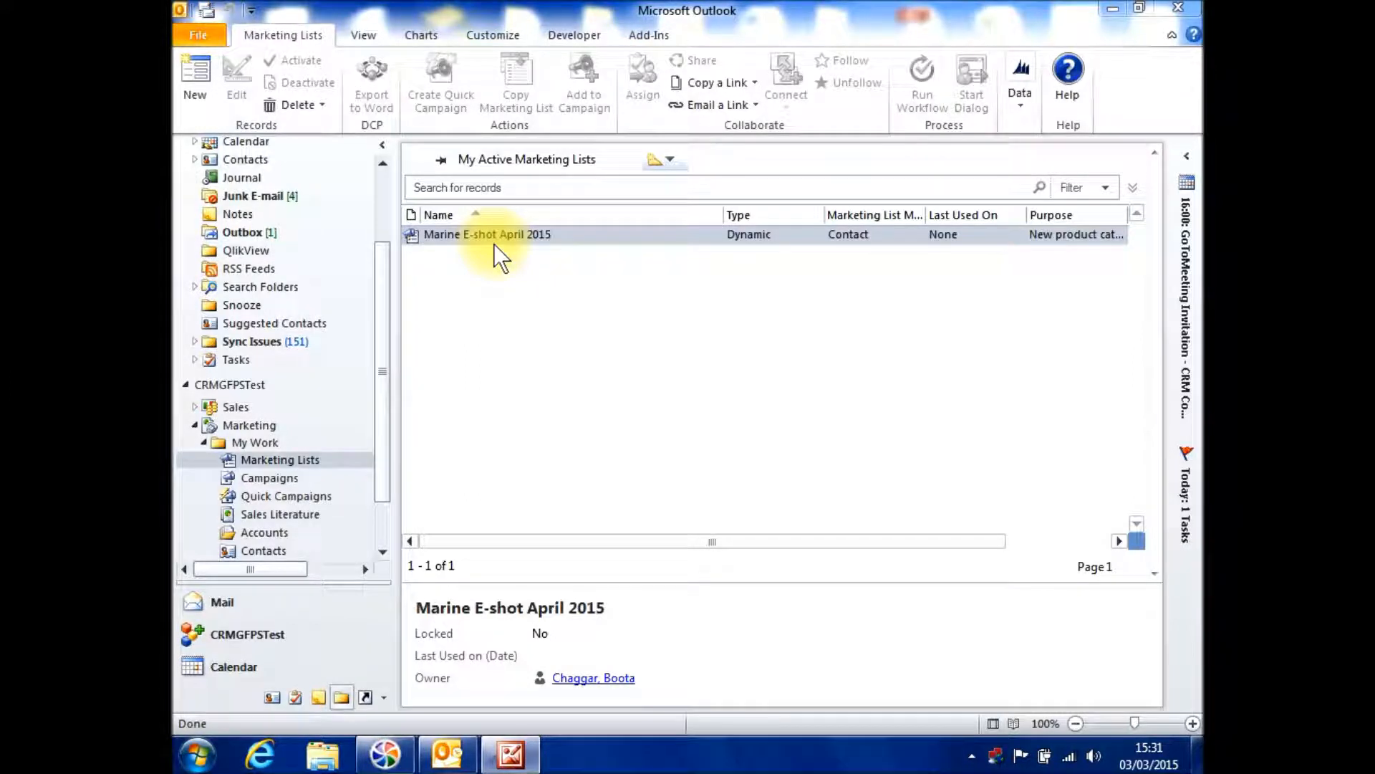
{"action": "left_click", "coordinate": [237, 384]}
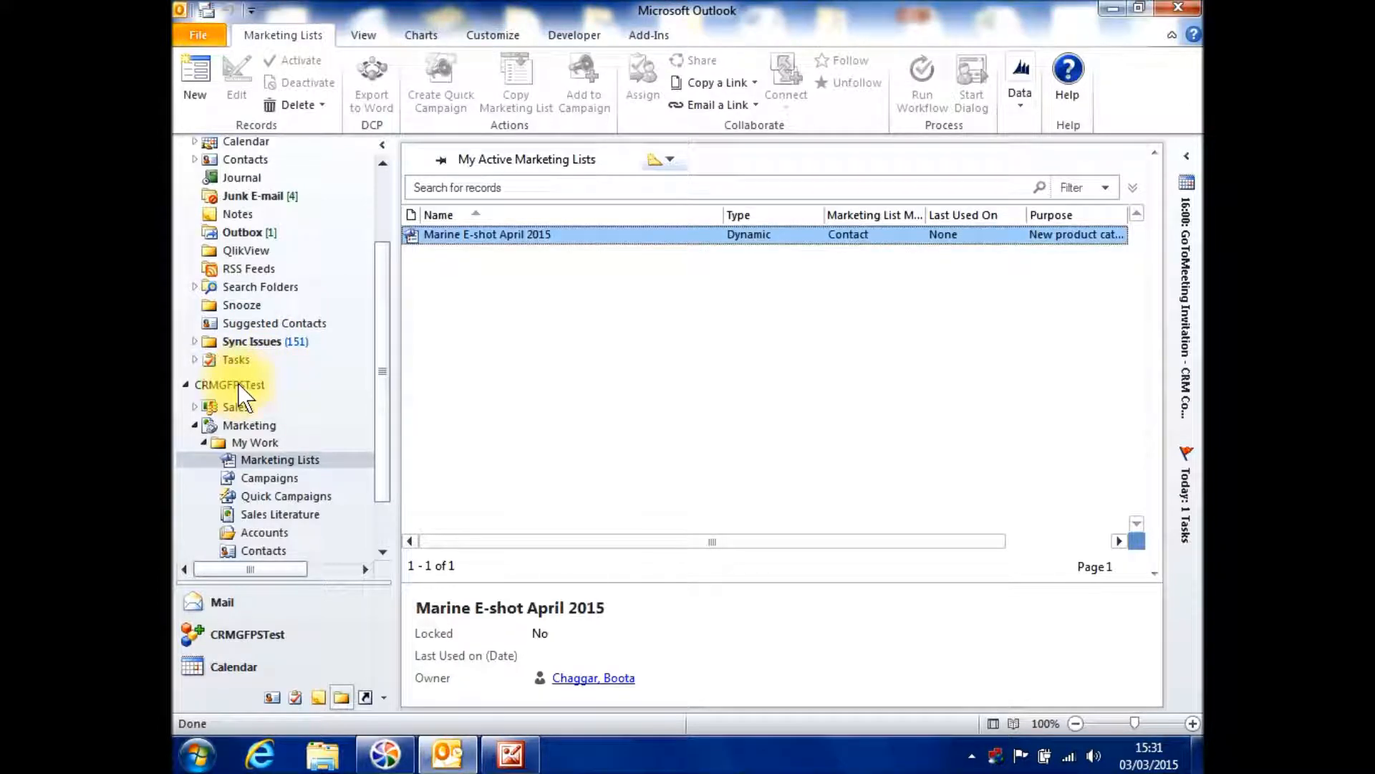